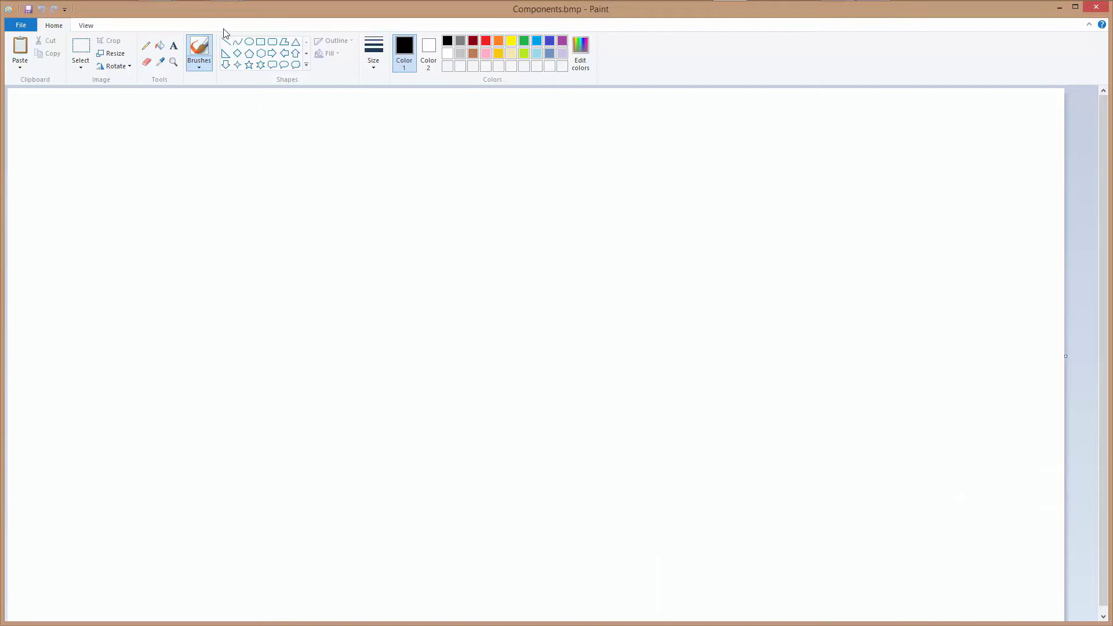
Draw four small touching circles stacked vertically in the upper middle of the canvas, undoing the misaligned third one and redrawing it.
left_click(250, 43)
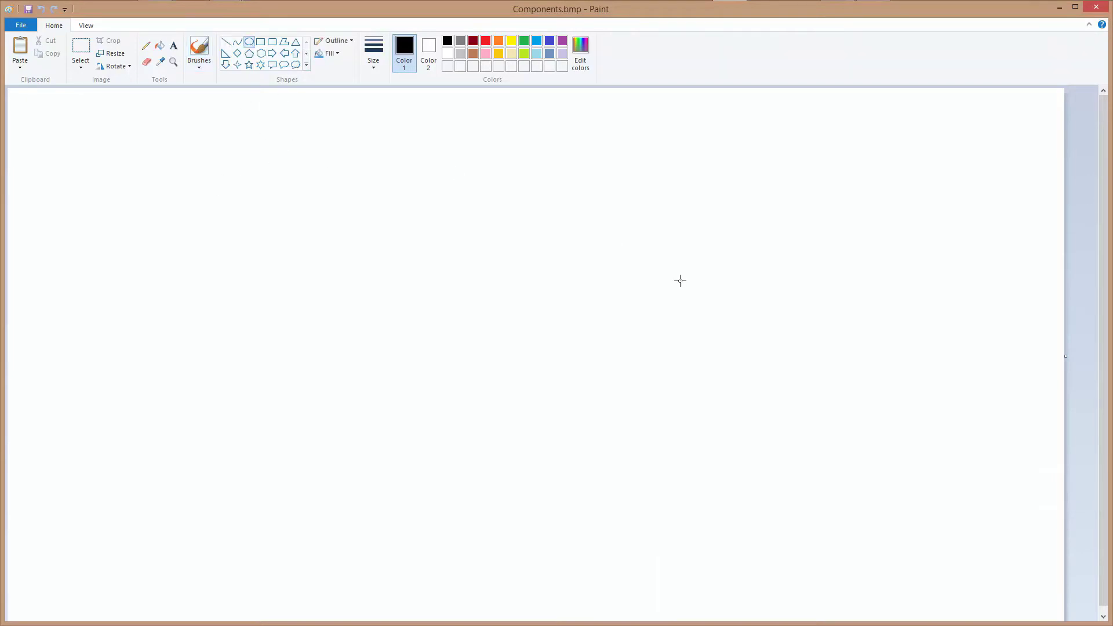
left_click_drag(574, 194, 595, 213)
left_click(588, 234)
left_click_drag(576, 210, 595, 226)
left_click(630, 248)
left_click_drag(580, 229, 599, 244)
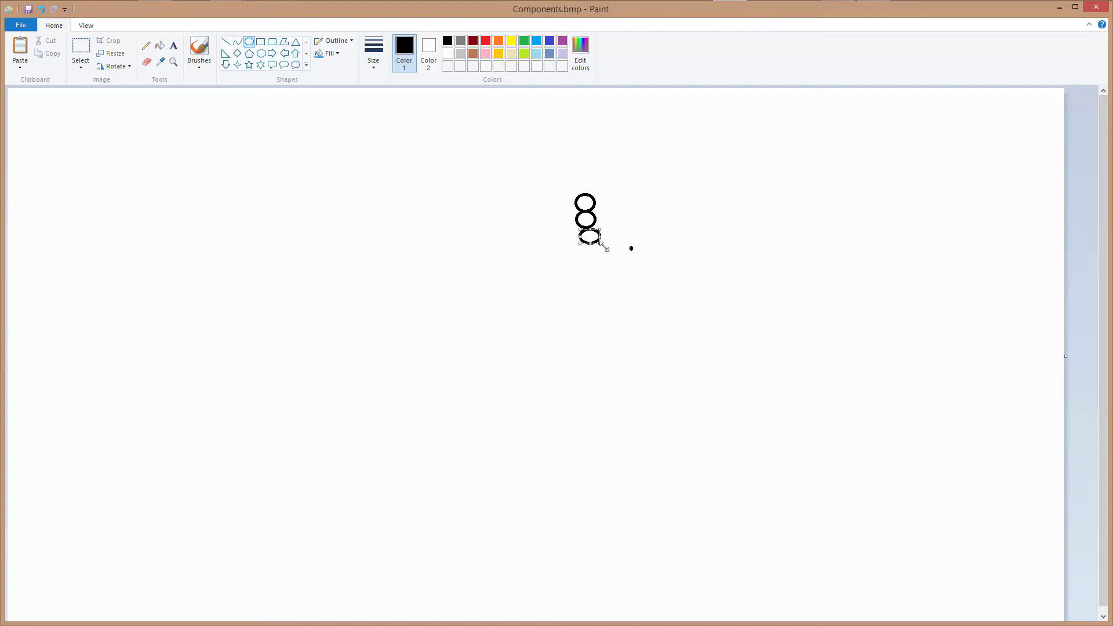
left_click(41, 8)
mouse_move(579, 236)
left_mouse_down()
mouse_move(600, 251)
mouse_move(594, 244)
left_mouse_up()
left_click(625, 265)
left_click_drag(582, 247, 597, 260)
left_click(634, 286)
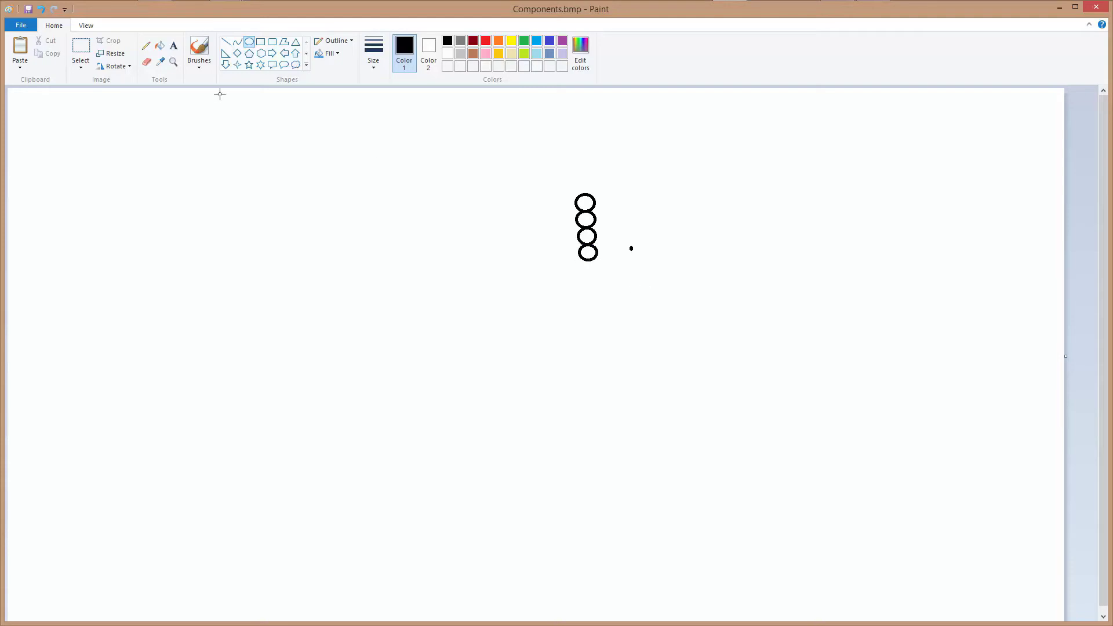
Select the stray dot beside the circle stack and cut it out.
left_click(81, 51)
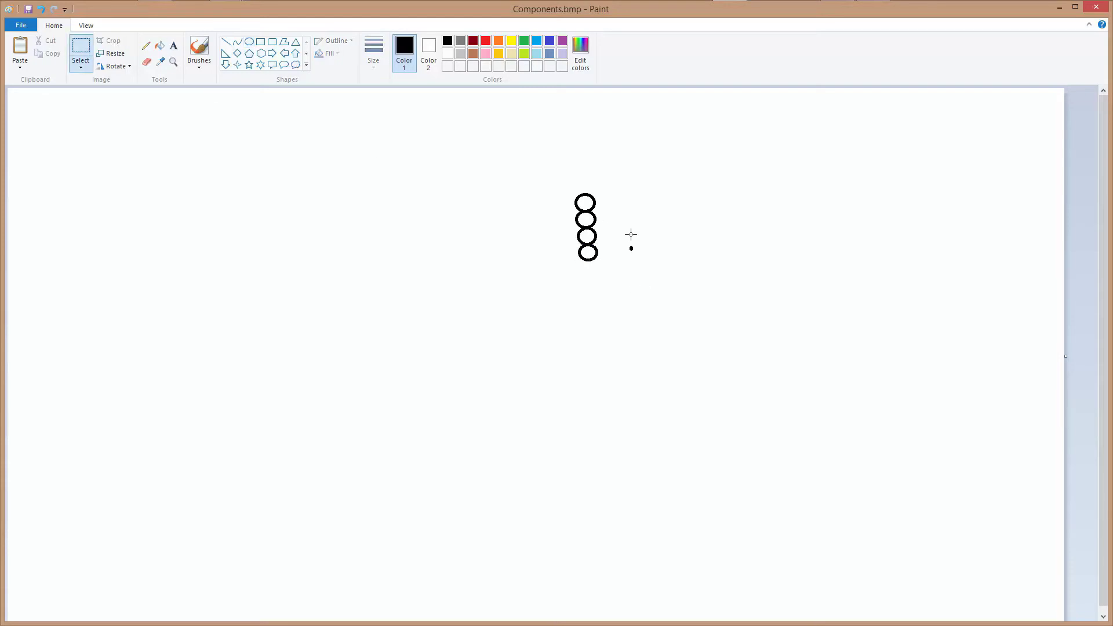
left_click_drag(621, 236, 650, 259)
right_click(644, 250)
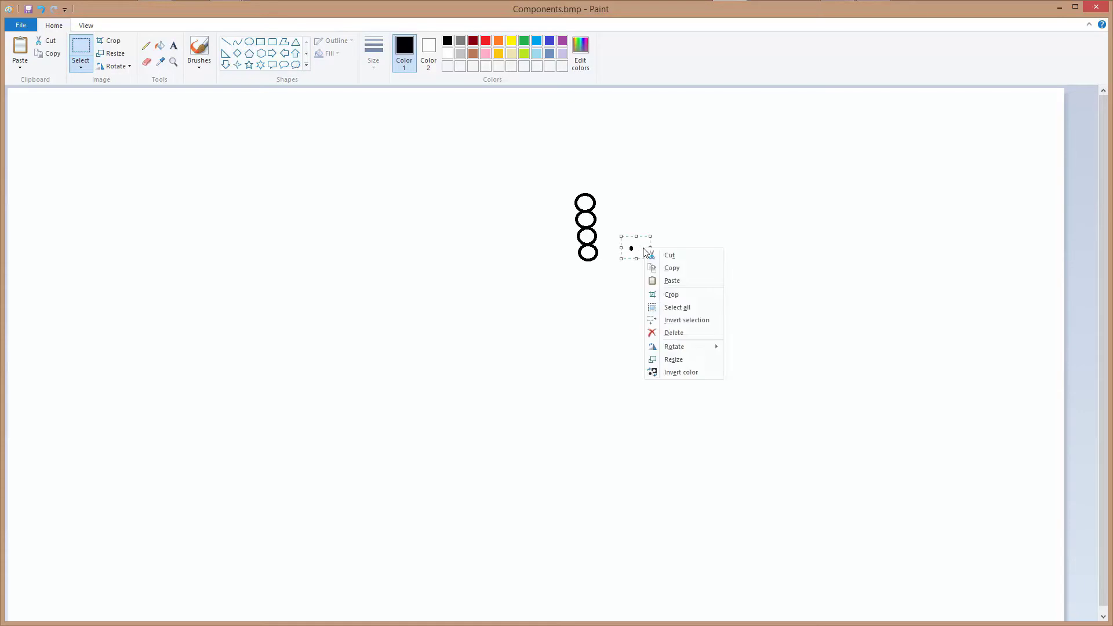
left_click(668, 255)
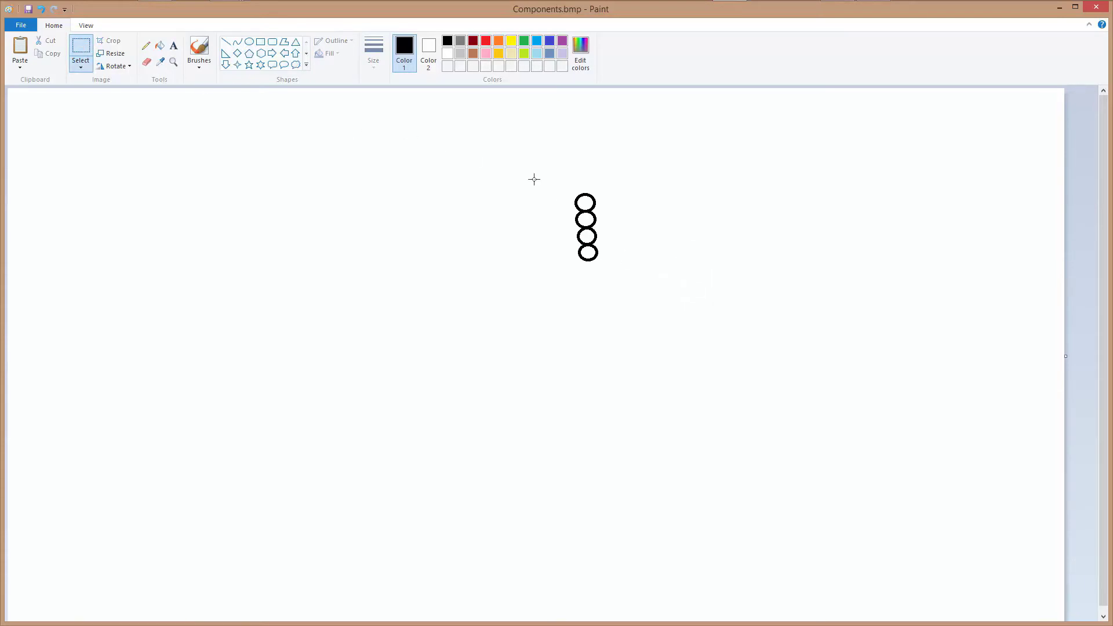
Select the left half of all four circles and cut it away to leave a column of half-loops.
left_click_drag(568, 184, 586, 271)
left_click_drag(586, 272, 586, 272)
right_click(581, 258)
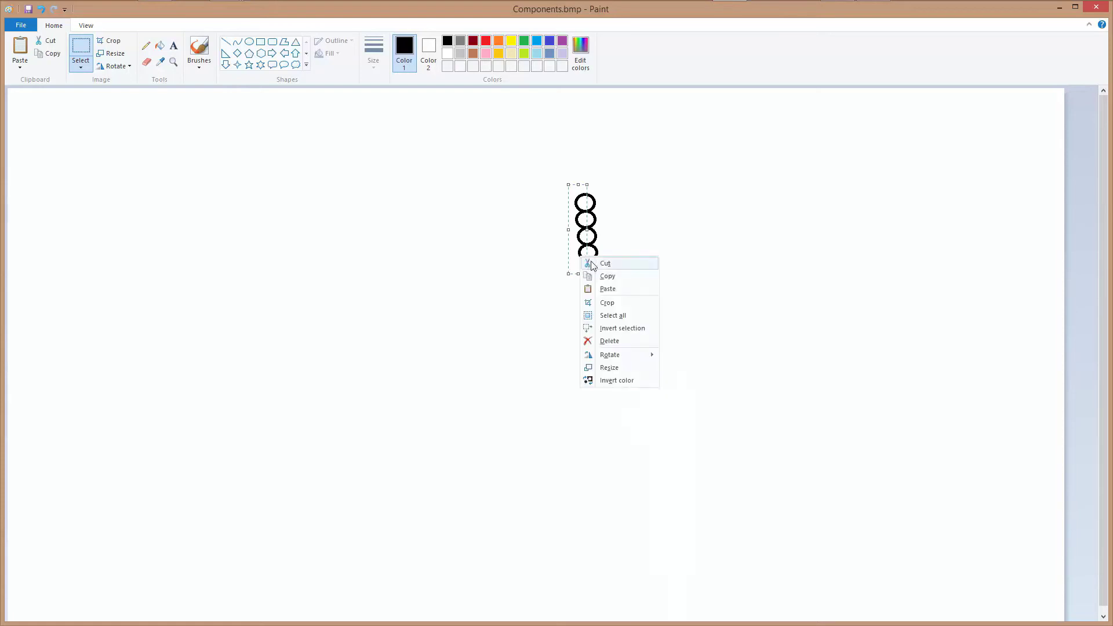
left_click(608, 264)
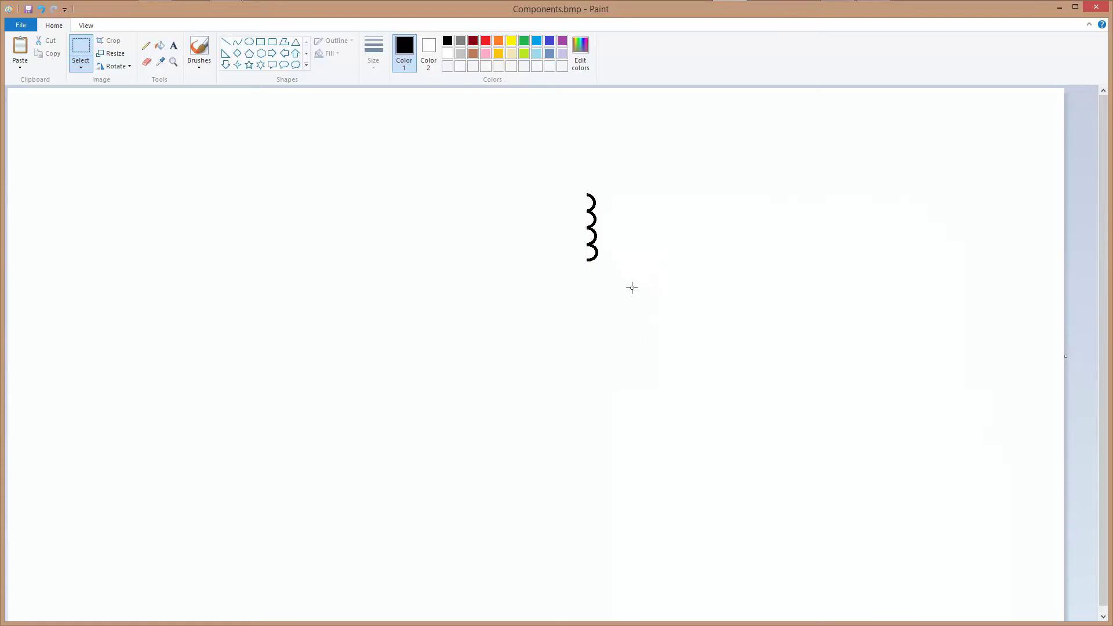
Draw two parallel vertical lines just right of the half-loops, about as tall as the coil.
left_click(225, 41)
left_click_drag(600, 193, 601, 260)
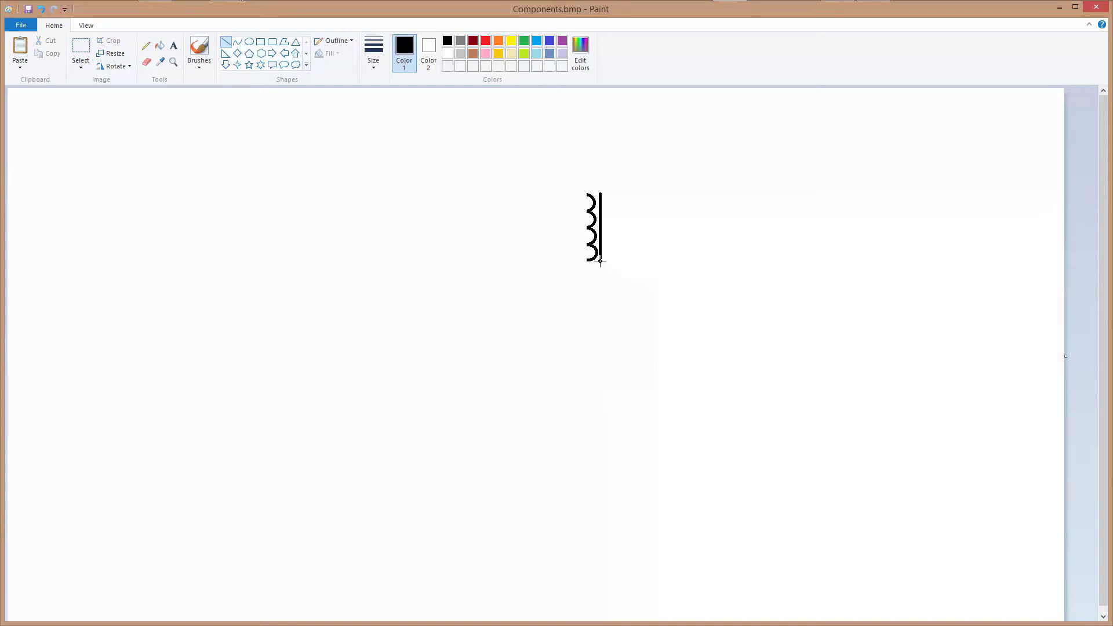
left_click(634, 262)
left_click_drag(605, 192, 606, 262)
Trim the upper and lower ends of the two vertical core lines by selecting and cutting the excess.
left_click(81, 48)
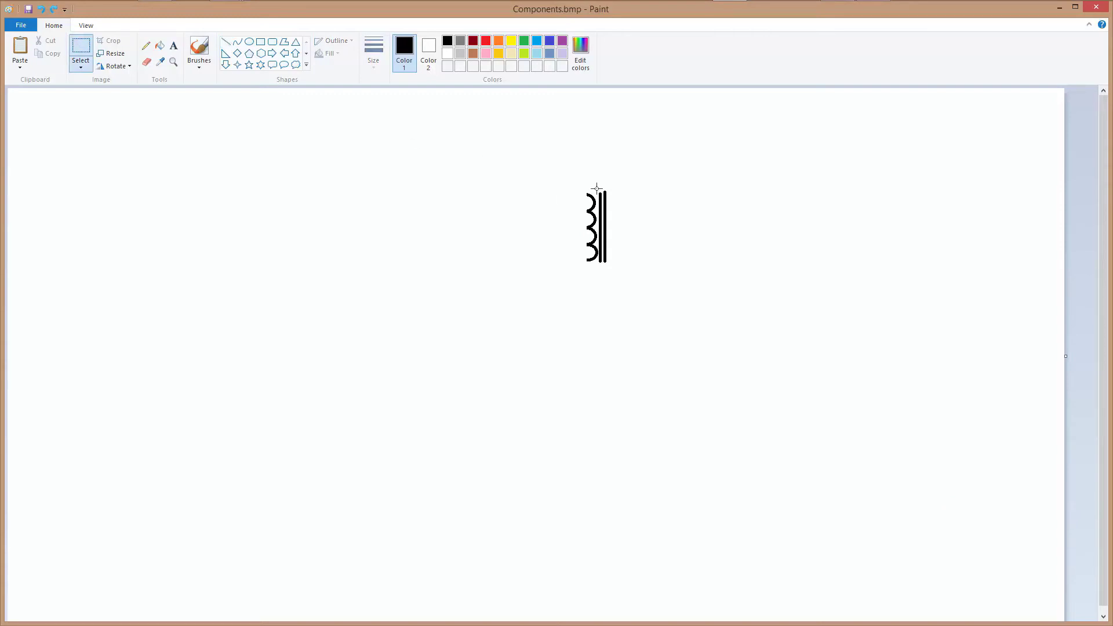
left_click_drag(609, 193, 611, 192)
right_click(605, 192)
left_click(630, 200)
left_click_drag(598, 259, 605, 264)
right_click(604, 264)
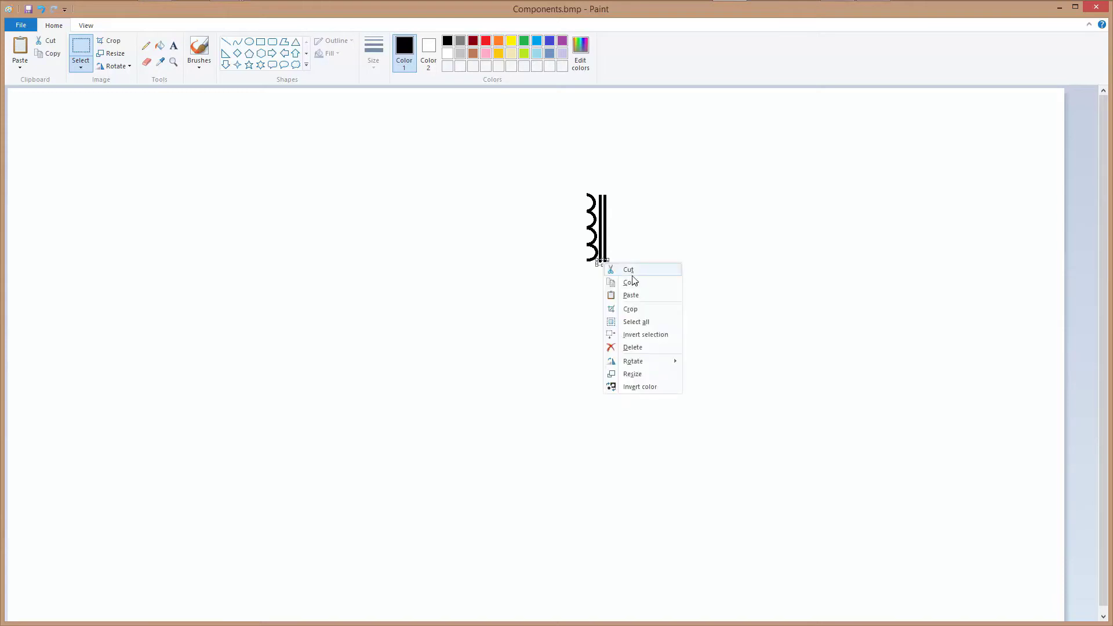
left_click(629, 270)
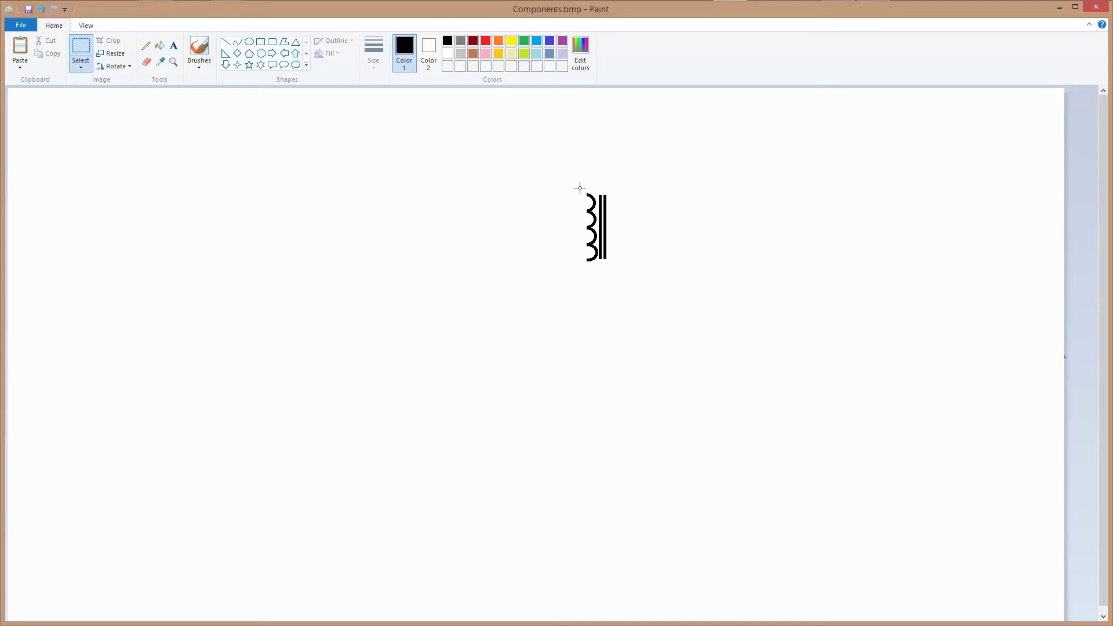
Copy the coil's upper three loops and place the pasted copy on the other side of the core lines.
left_click_drag(579, 189, 592, 244)
left_click(637, 266)
left_click_drag(578, 189, 591, 244)
left_click_drag(597, 241, 596, 244)
left_click_drag(597, 244, 596, 245)
right_click(592, 229)
left_click(621, 248)
right_click(384, 168)
left_click(413, 200)
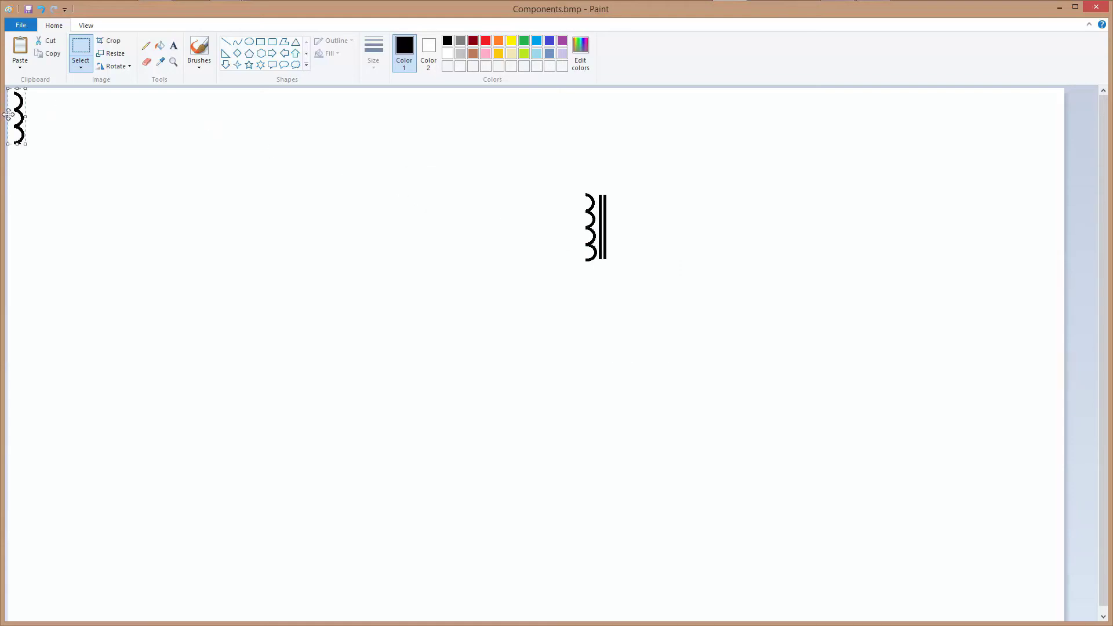
left_click_drag(13, 116, 617, 216)
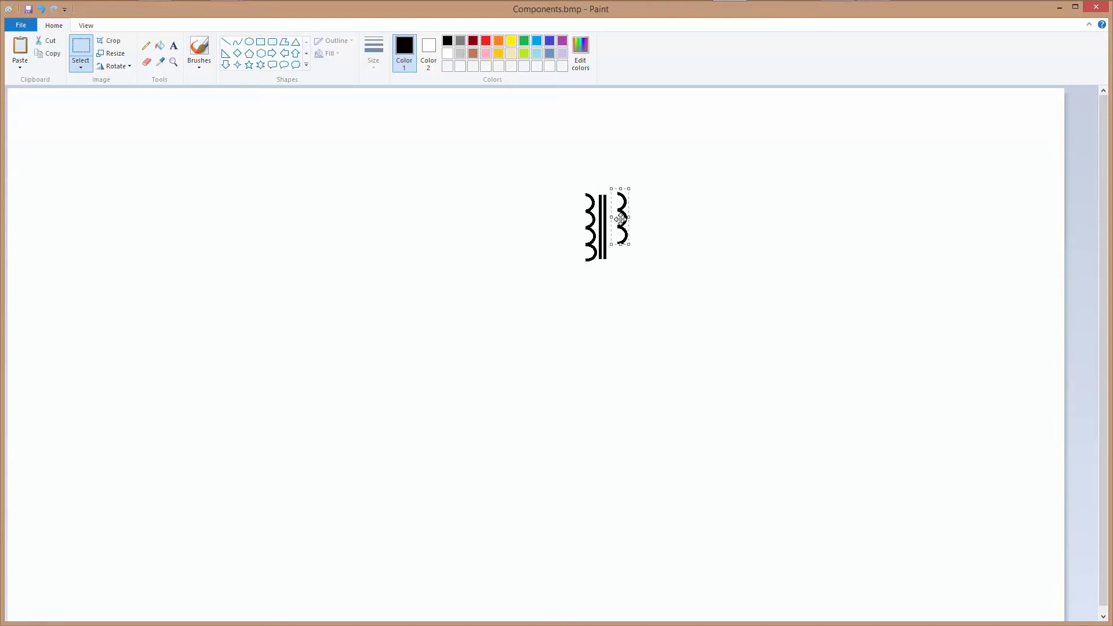
Flip the copied three-loop coil horizontally and move it close to the core lines.
right_click(619, 219)
mouse_move(661, 318)
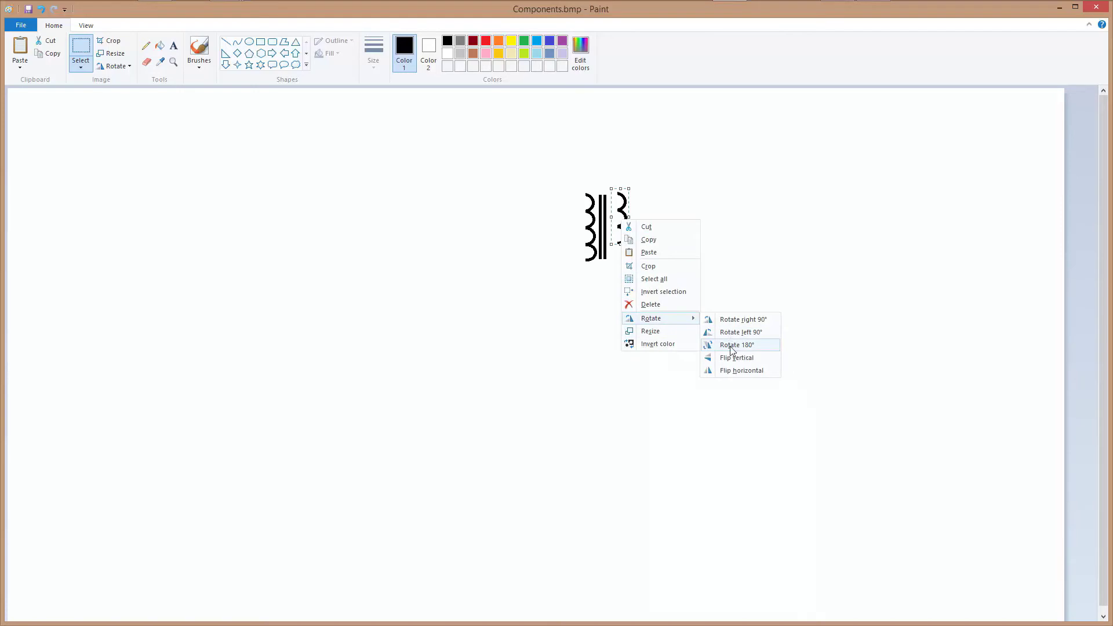
left_click(731, 372)
left_click(619, 219)
left_click_drag(620, 218, 616, 217)
left_click(670, 249)
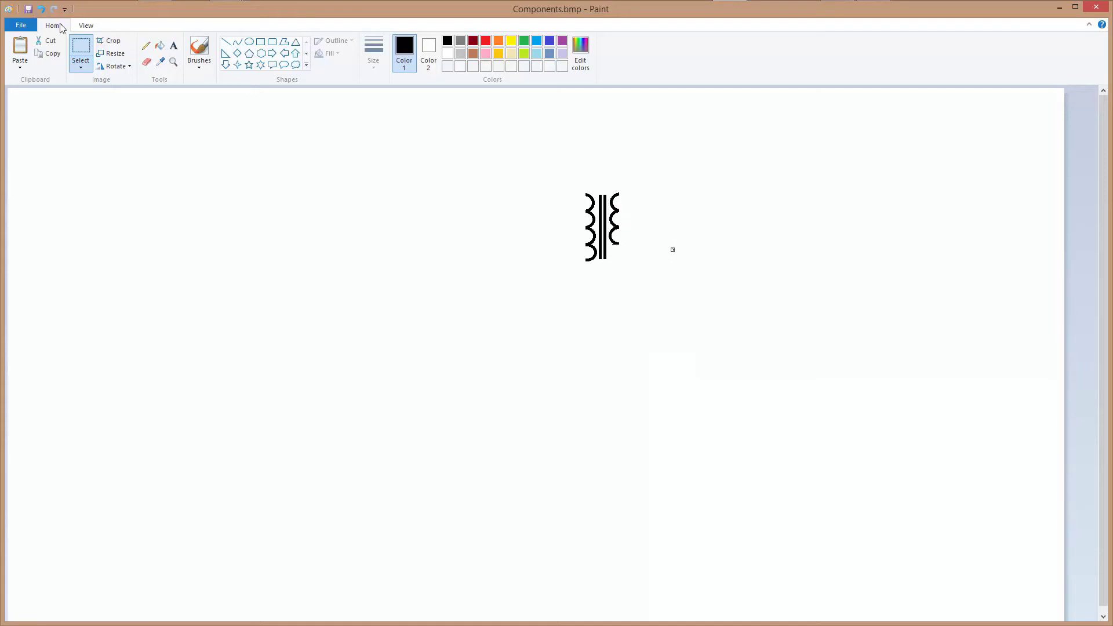
Erase the small stray mark under the lowest loop of the three-loop coil.
left_click(85, 26)
left_click(20, 46)
left_click(54, 26)
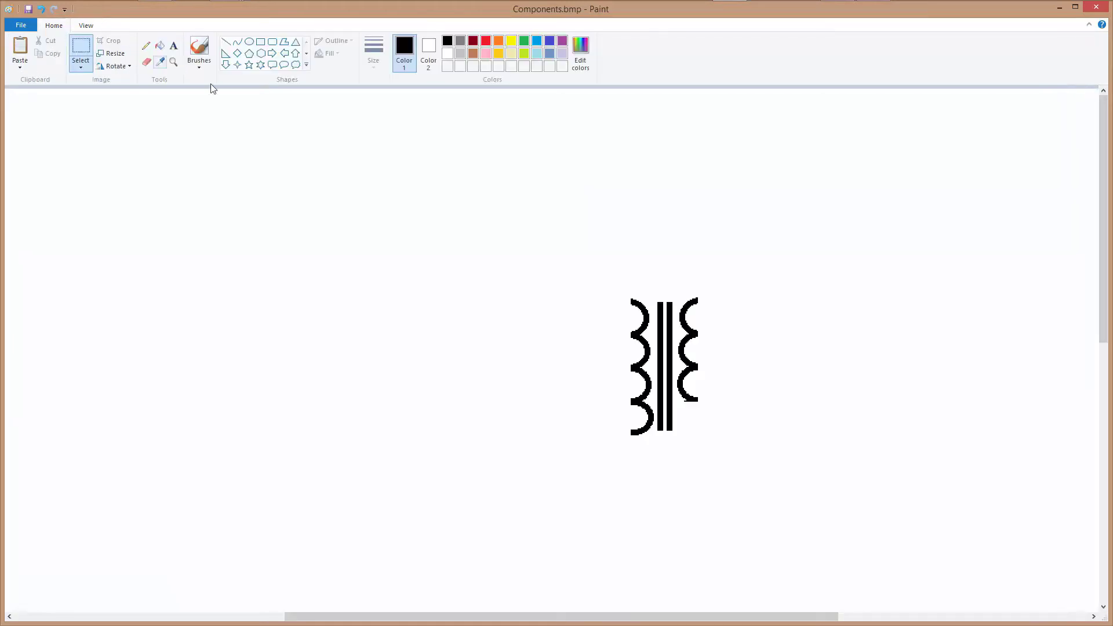
left_click(146, 62)
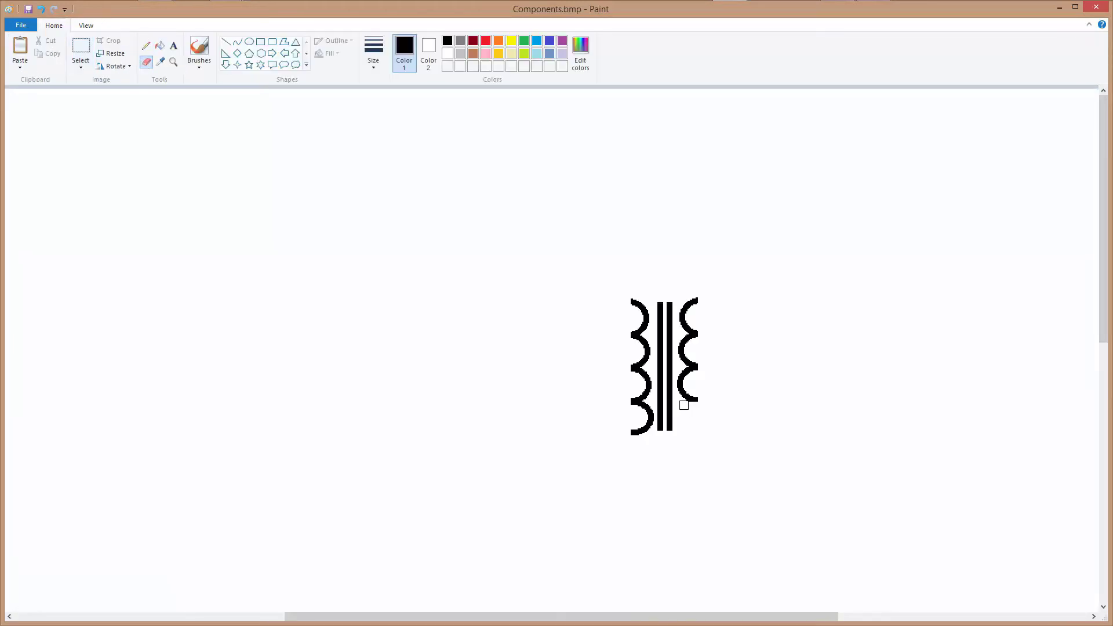
Draw straight horizontal leads outward from the upper and lower ends of both coils.
left_click(224, 43)
left_click_drag(630, 300, 544, 300)
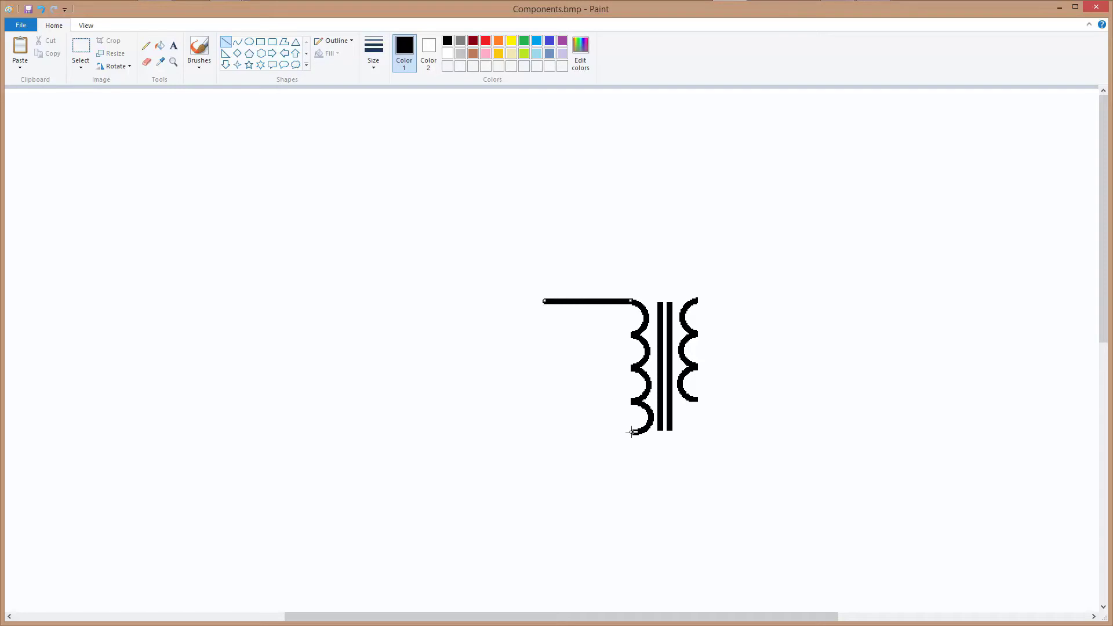
left_click_drag(632, 433, 548, 433)
left_click_drag(697, 301, 763, 301)
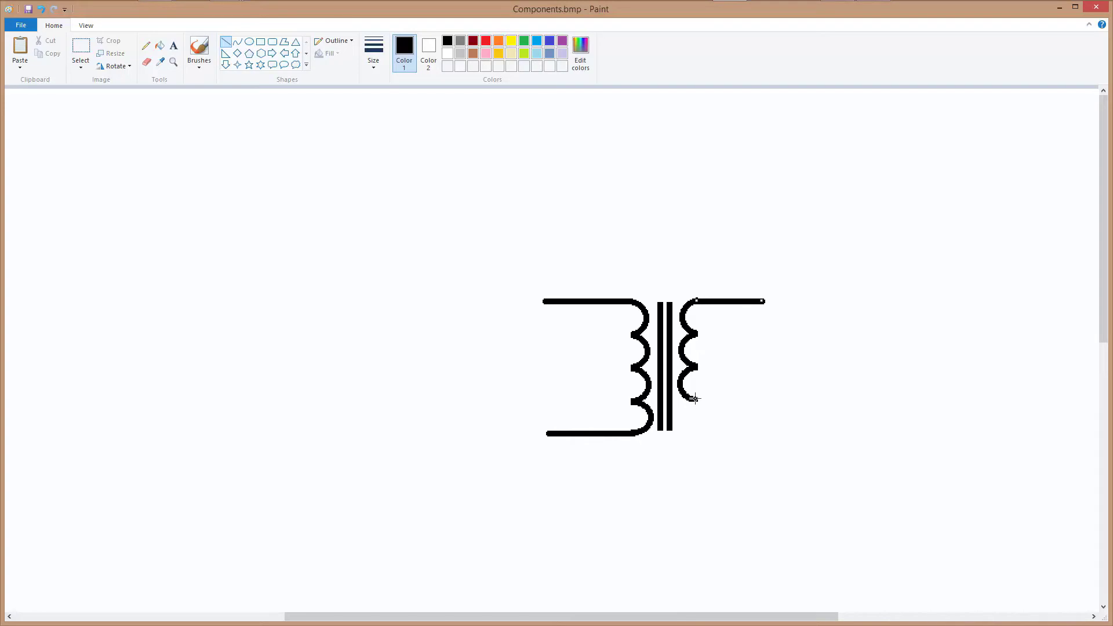
left_click_drag(695, 399, 763, 400)
left_click(835, 399)
Select the stray dot beyond the three-loop coil's lower lead and cut it out.
left_click(82, 48)
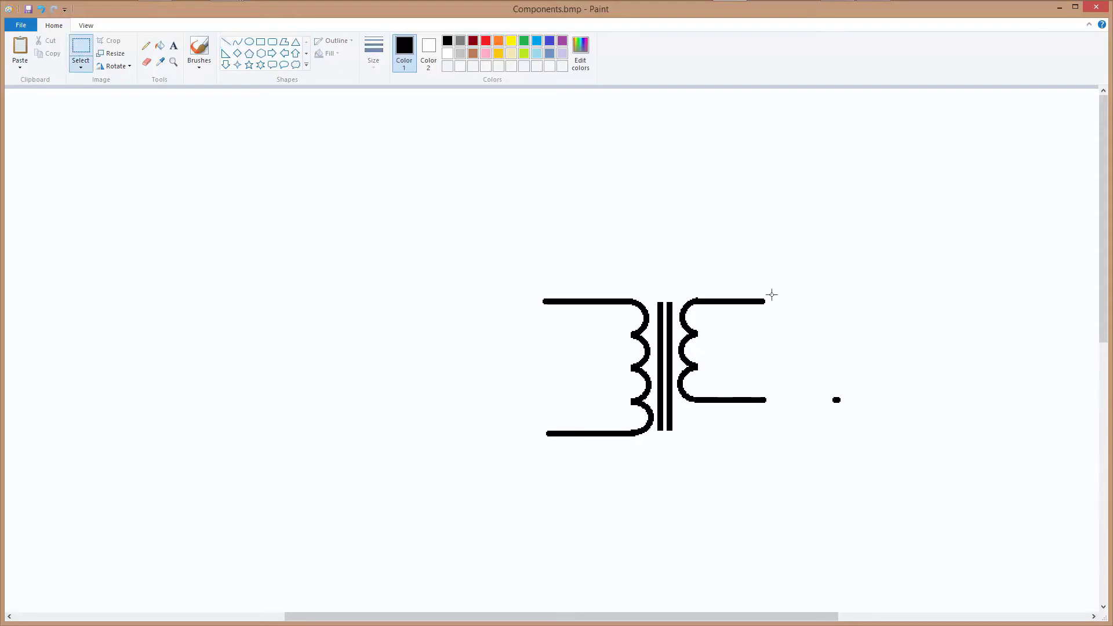
left_click_drag(814, 369, 859, 417)
right_click(851, 406)
left_click(884, 413)
Cut off the outer part of the three-loop coil's leads and erase the small bump on its upper lead.
left_click_drag(717, 276, 799, 427)
right_click(760, 350)
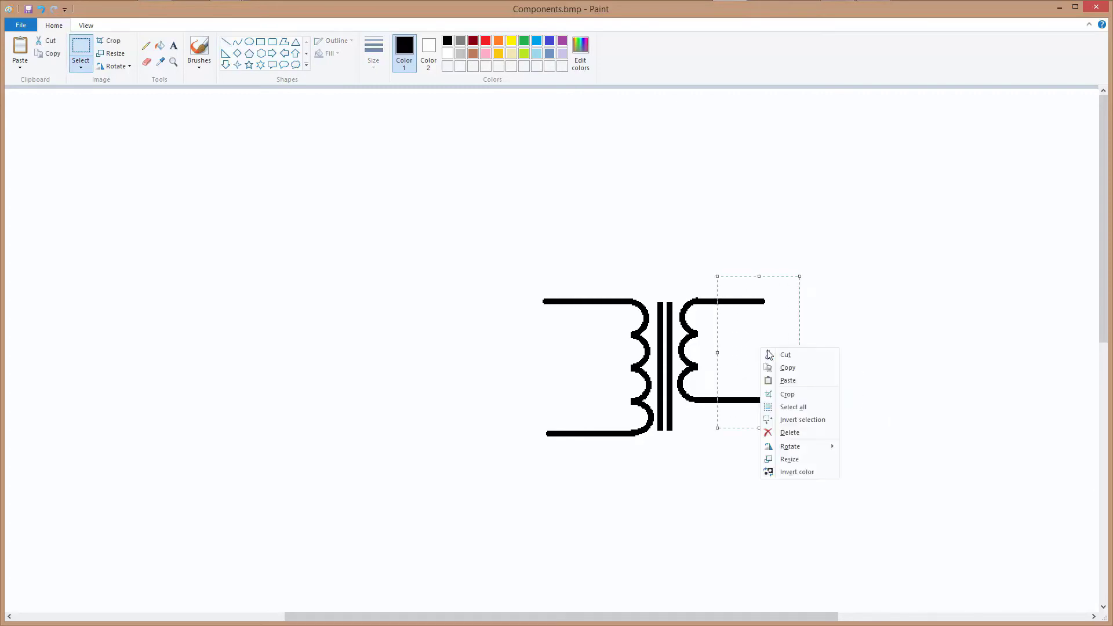
left_click(784, 356)
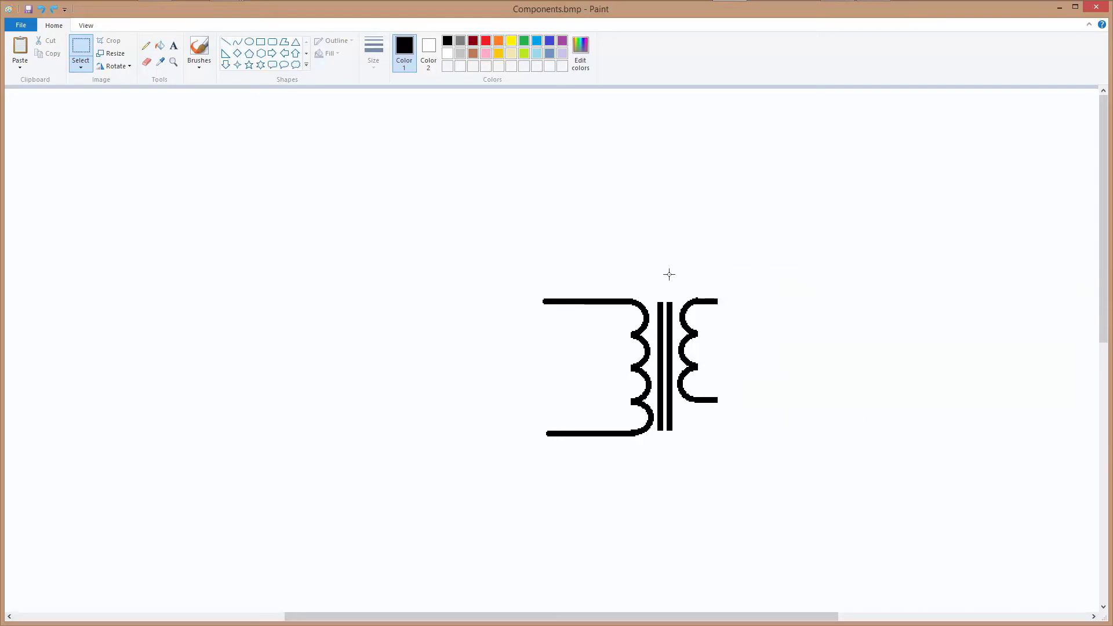
left_click(146, 61)
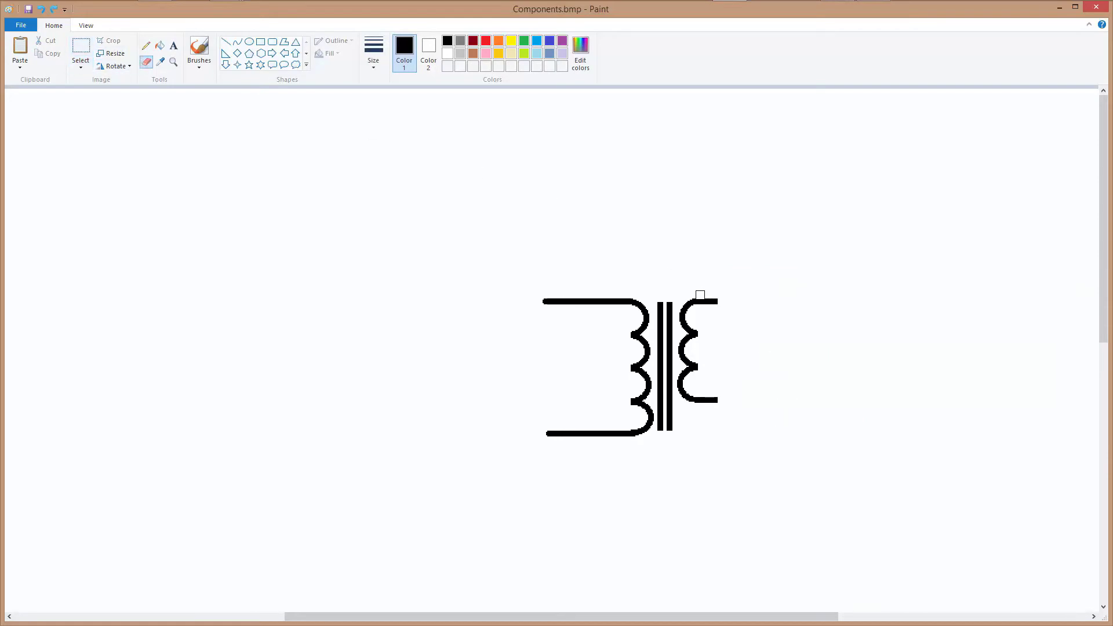
left_click(697, 294)
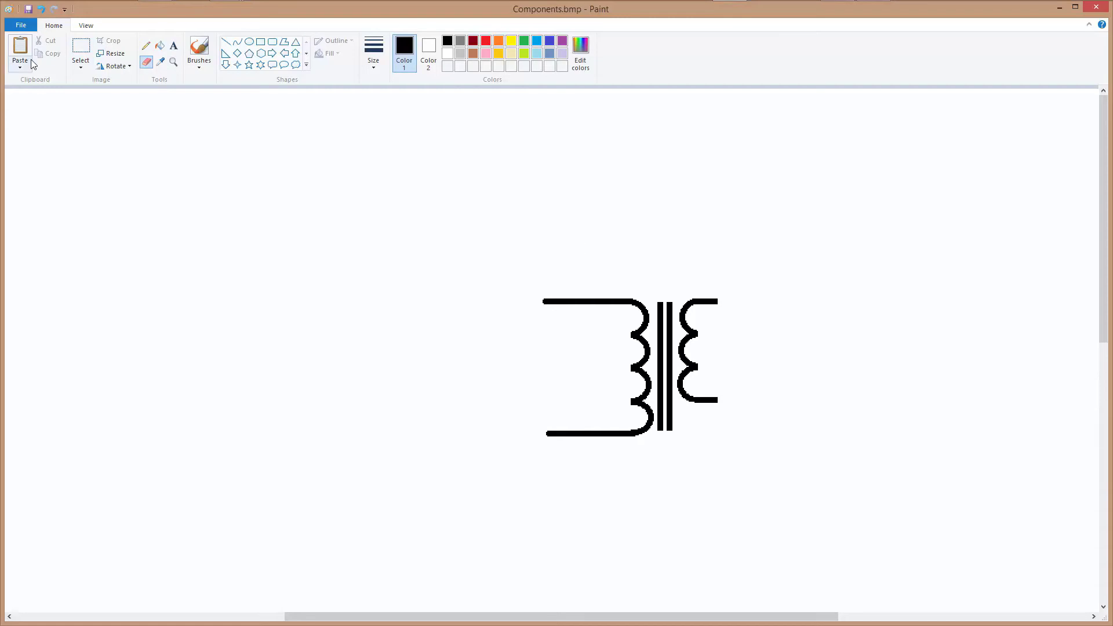
Shorten the four-loop coil's two leads by cutting off their outer part.
left_click(91, 53)
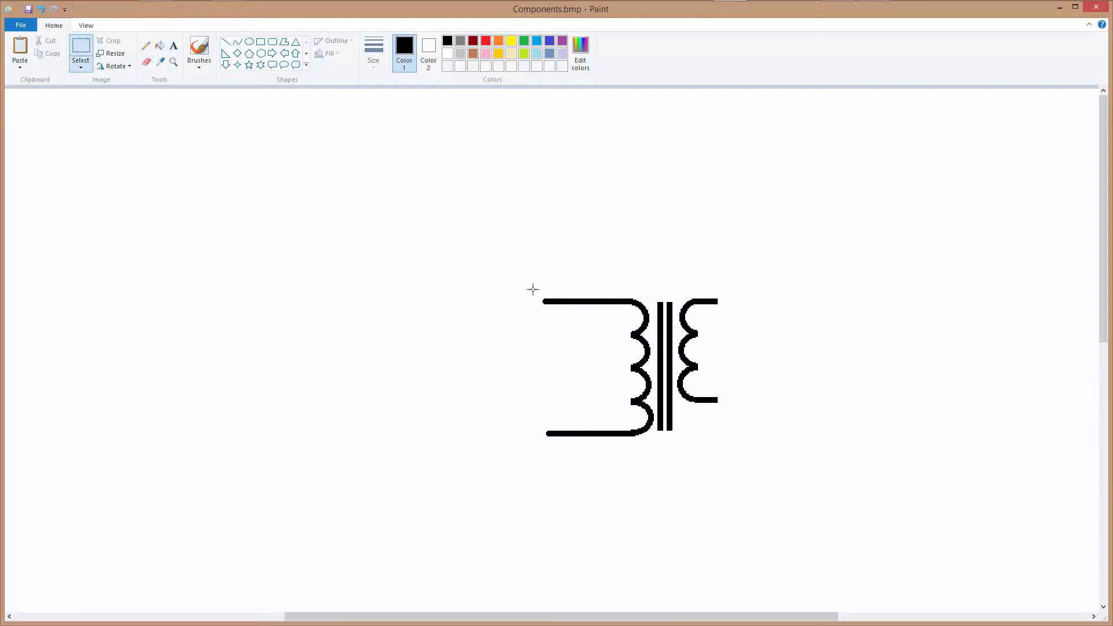
left_click_drag(525, 282, 607, 457)
right_click(579, 374)
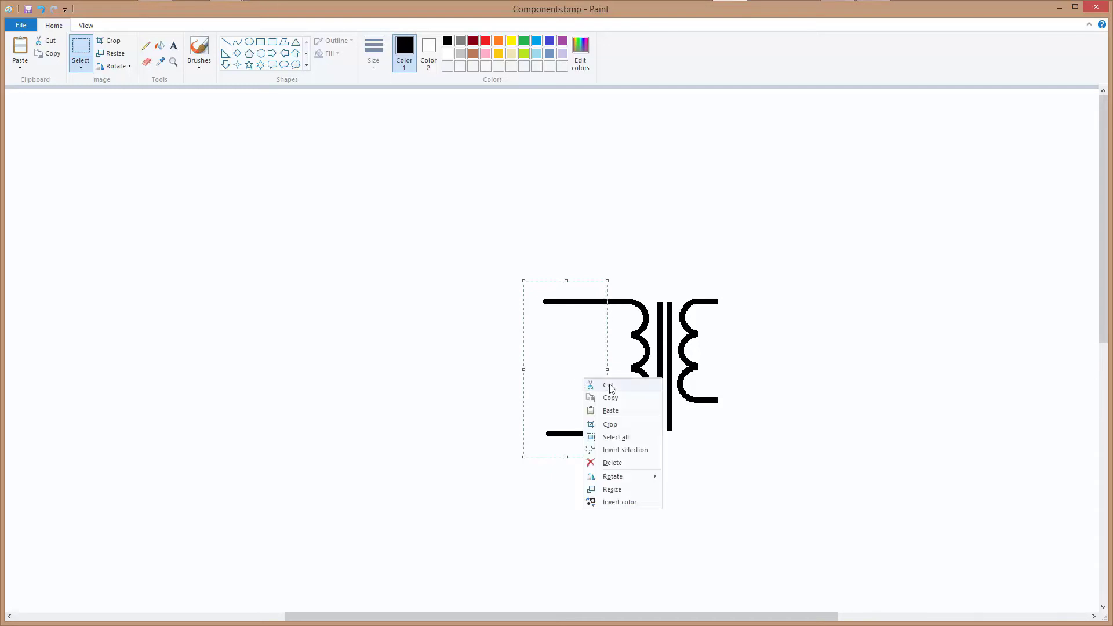
left_click(600, 385)
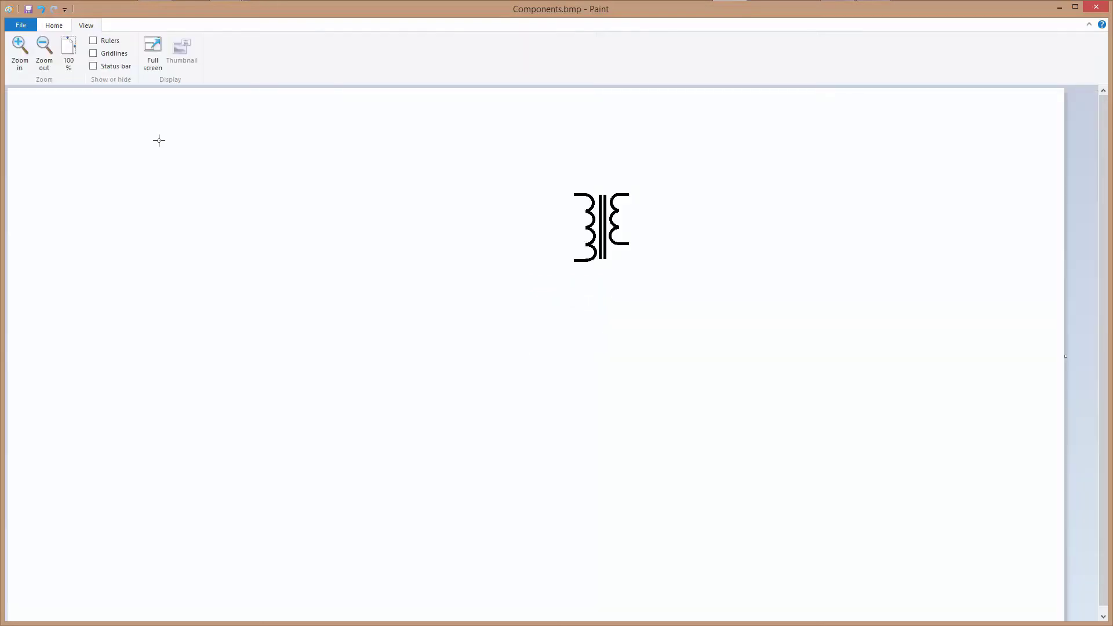
Move the whole transformer symbol to the upper-left corner of the canvas.
left_click(61, 28)
left_click_drag(555, 181, 649, 281)
left_click_drag(611, 234, 84, 164)
left_click(400, 297)
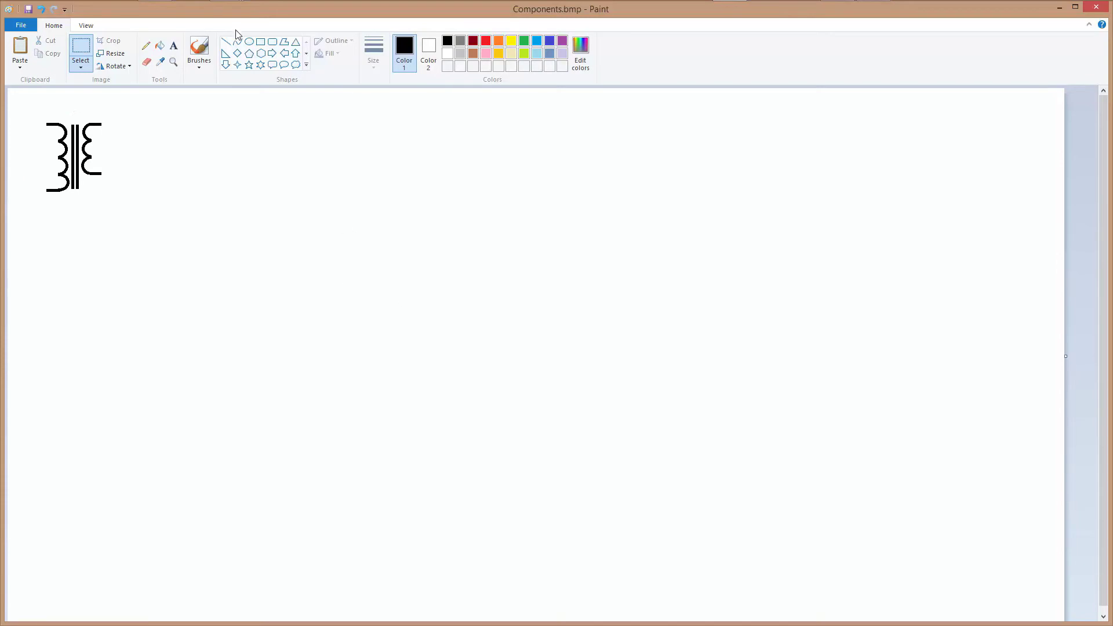
Draw a small triangle in the upper middle of the canvas and rotate it right 90°.
left_click(295, 41)
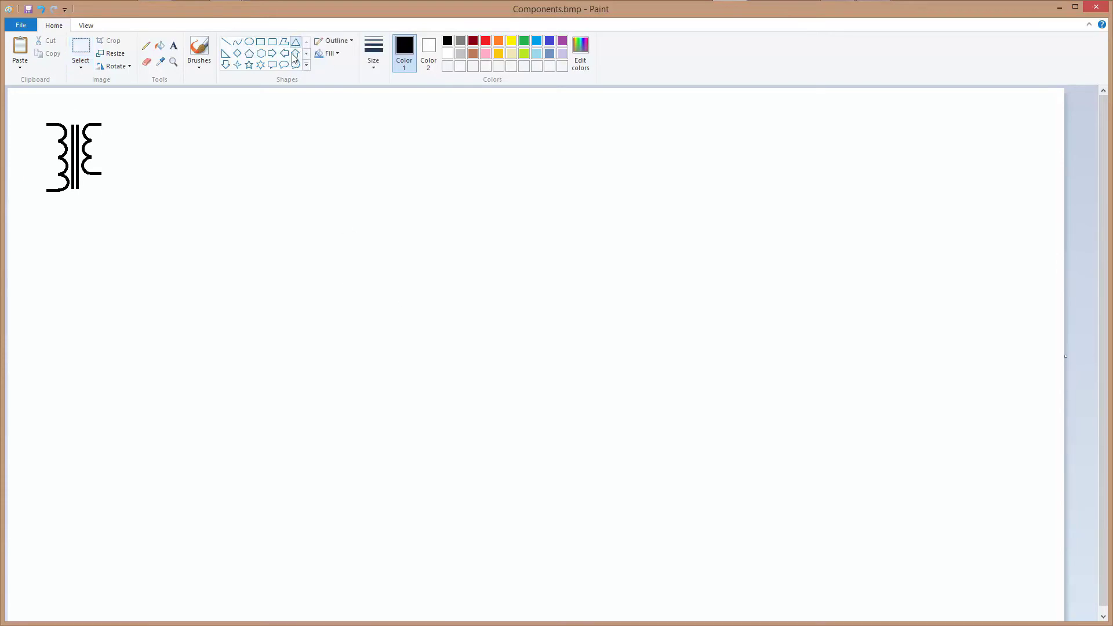
left_click_drag(468, 232, 494, 252)
left_click(80, 46)
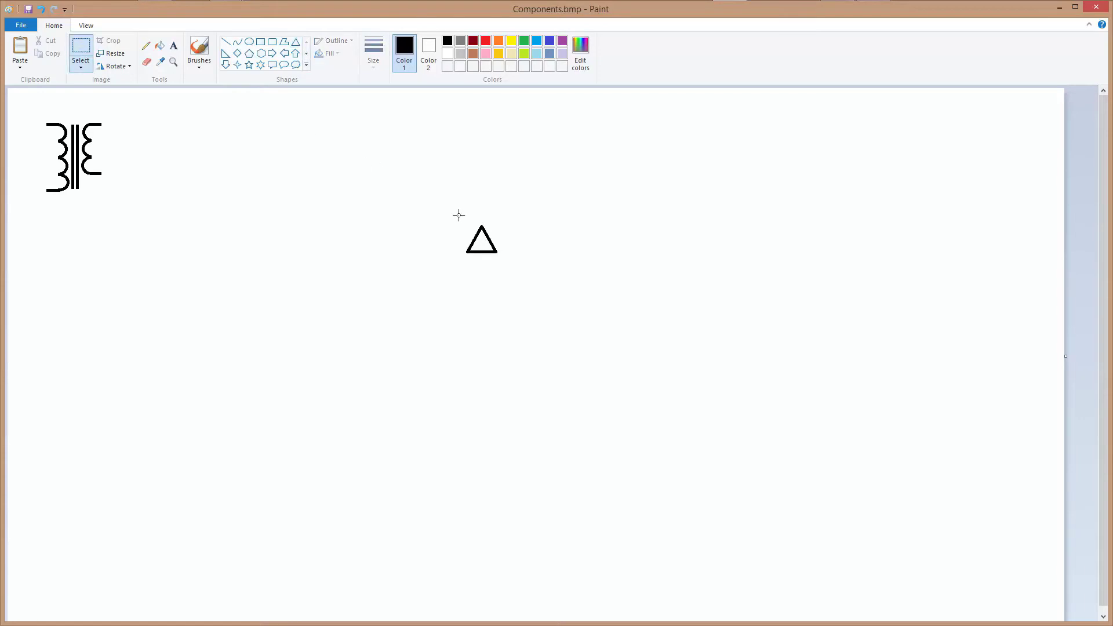
left_click_drag(455, 212, 507, 267)
left_click(105, 67)
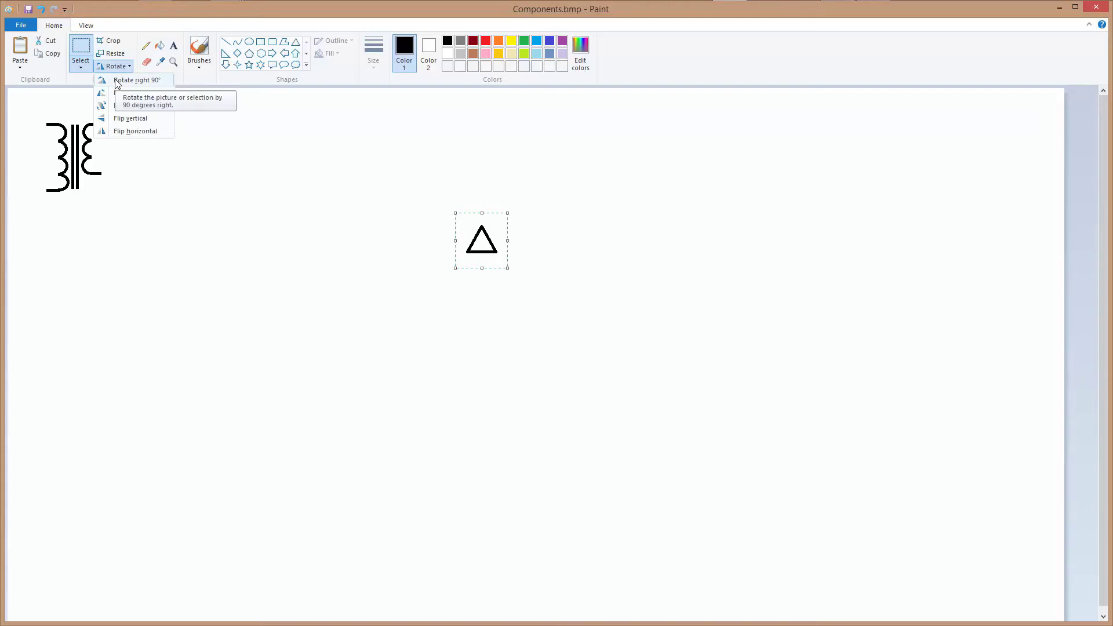
left_click(117, 83)
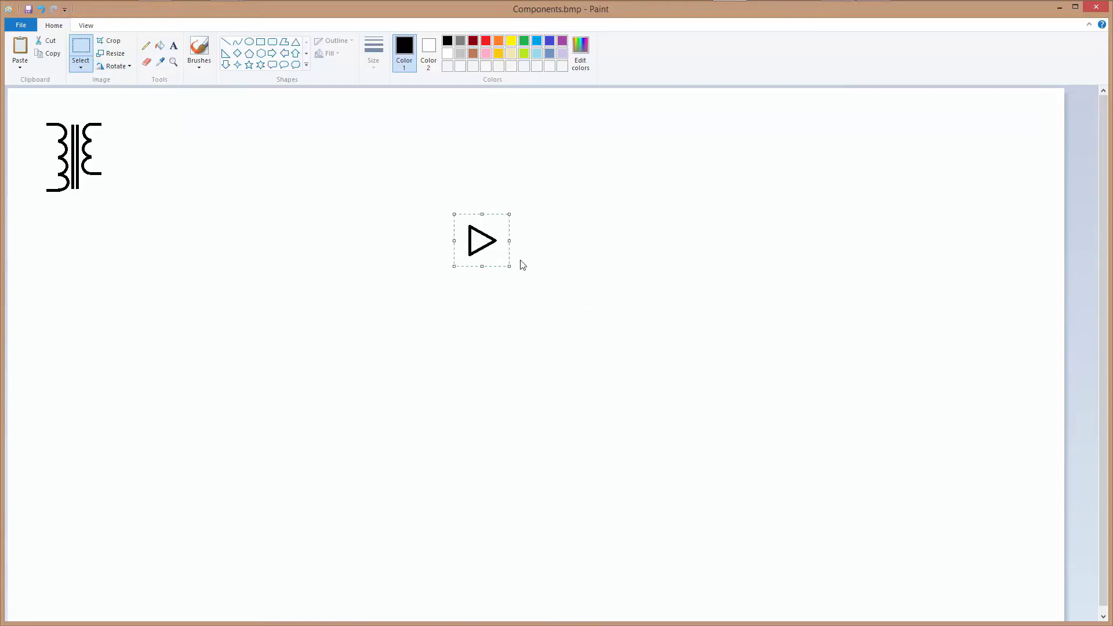
left_click(537, 259)
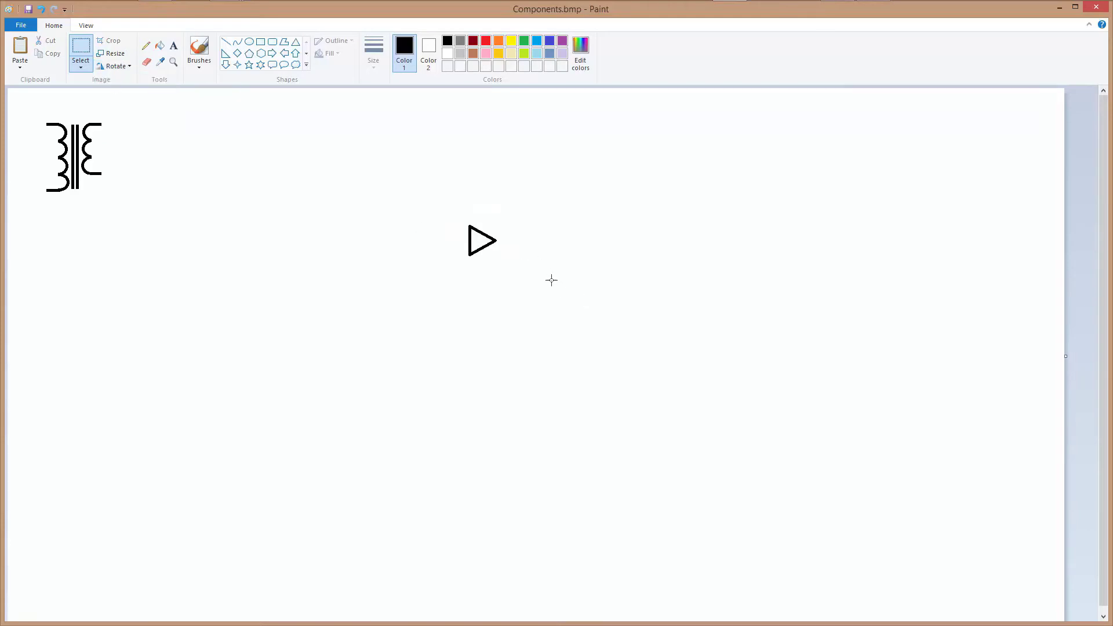
Draw a vertical bar at the triangle's tip and a horizontal lead line through its middle, filling the triangle black.
left_click(226, 41)
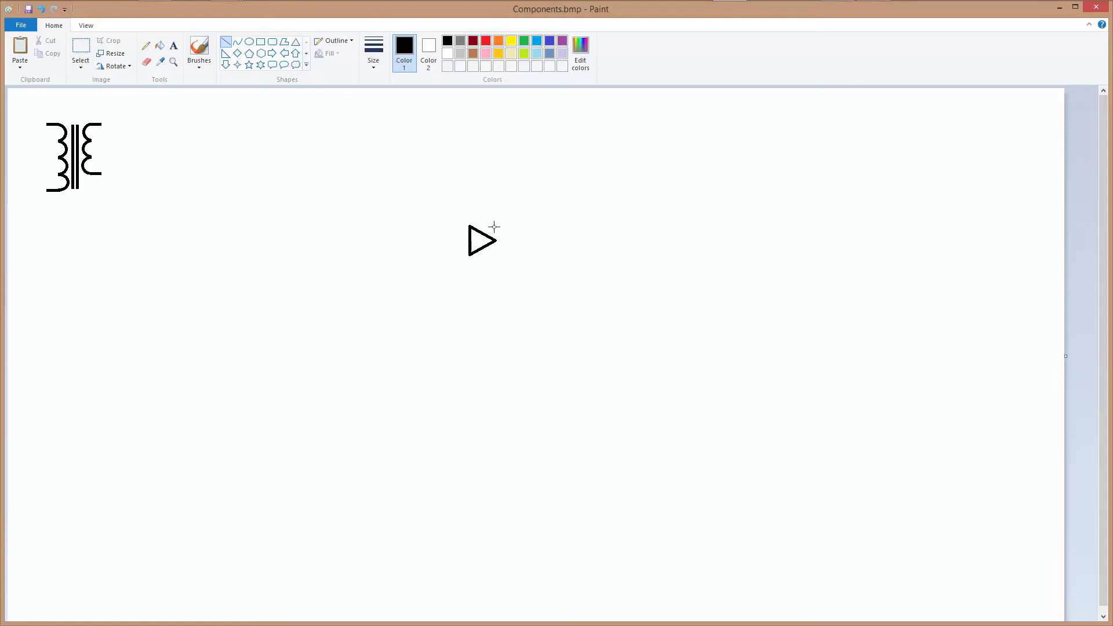
left_click_drag(495, 226, 495, 252)
left_click_drag(495, 254, 495, 254)
left_click(476, 238)
left_click_drag(431, 241, 548, 241)
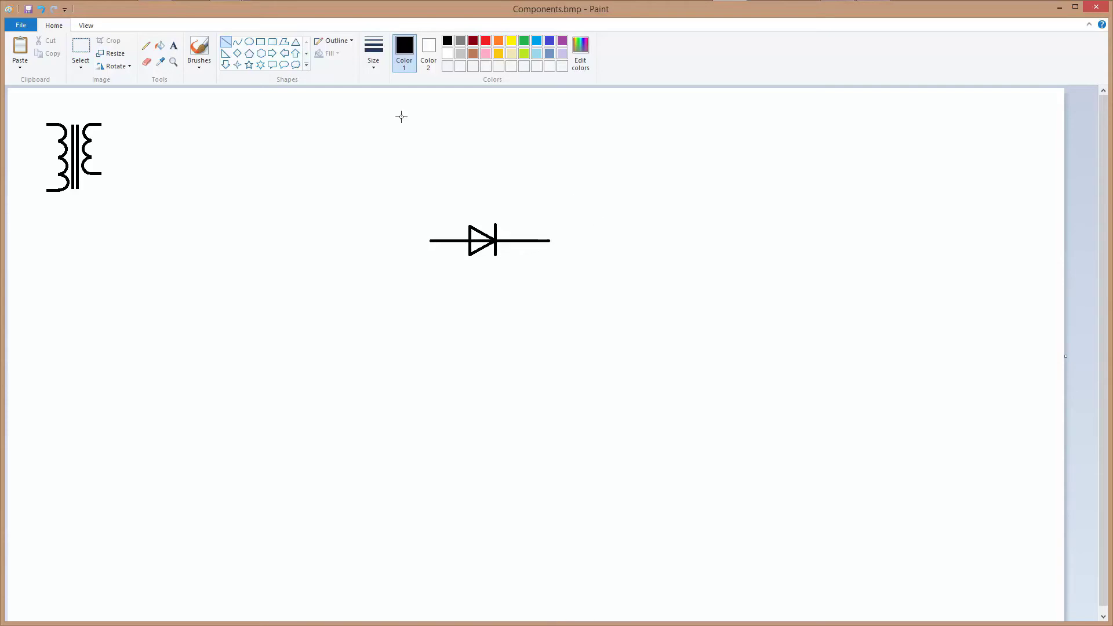
left_click(160, 45)
left_click(477, 234)
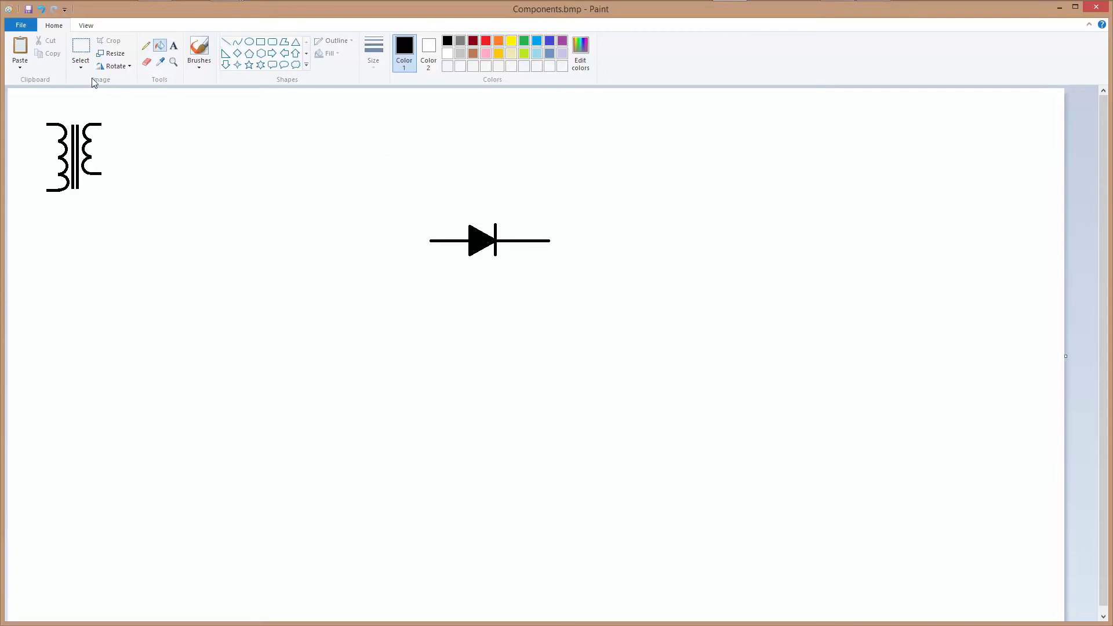
Move the diode symbol to just below the transformer and cut away what remains at its old place.
left_click(82, 53)
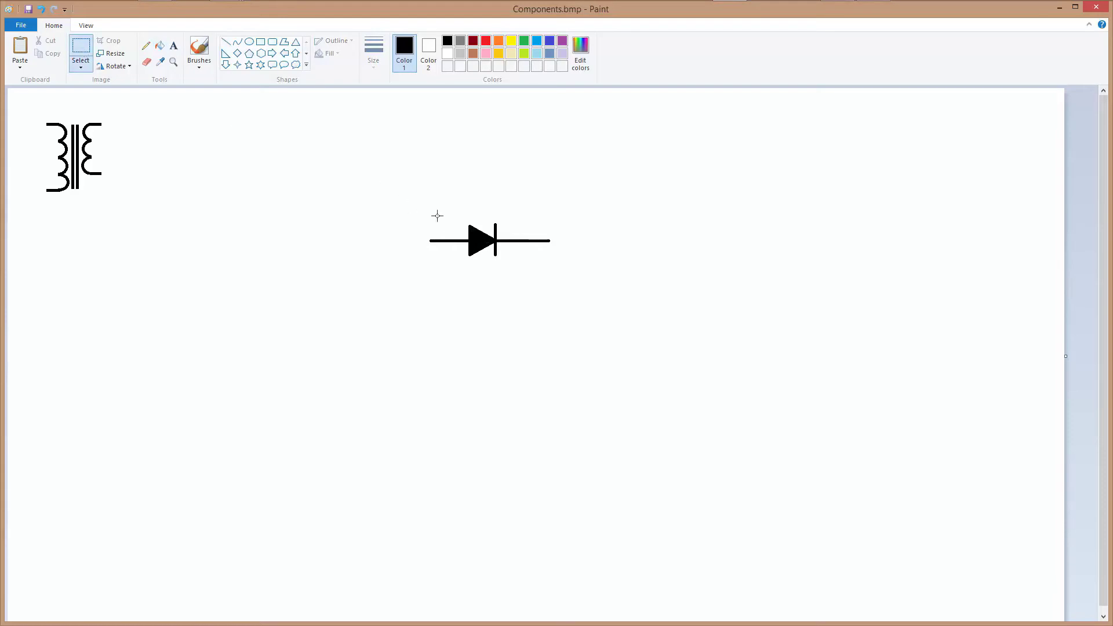
left_click_drag(435, 213, 107, 244)
left_click_drag(403, 204, 575, 270)
right_click(535, 254)
left_click(561, 262)
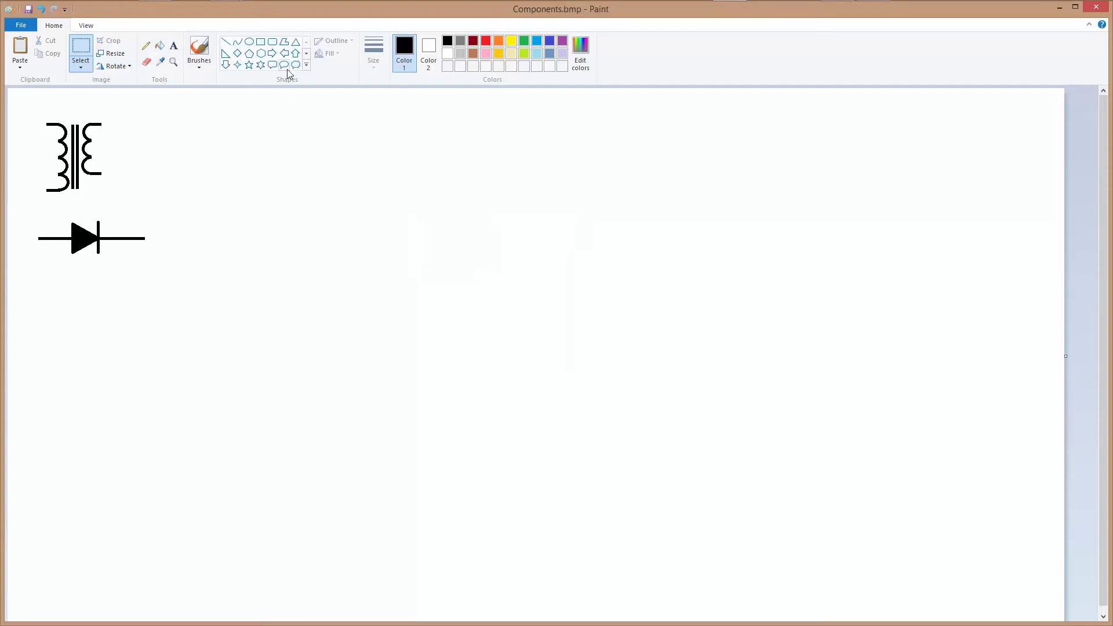
Draw a long vertical line in the middle of the canvas with a horizontal base lead meeting it from the left.
left_click(228, 43)
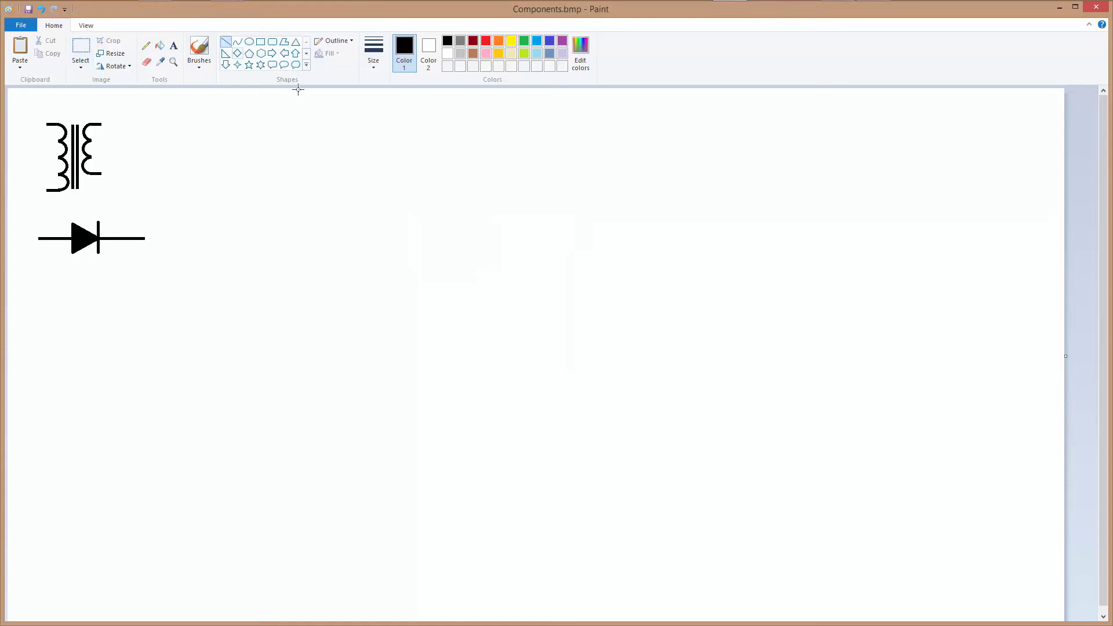
left_click_drag(622, 217, 622, 330)
left_click_drag(554, 271, 620, 271)
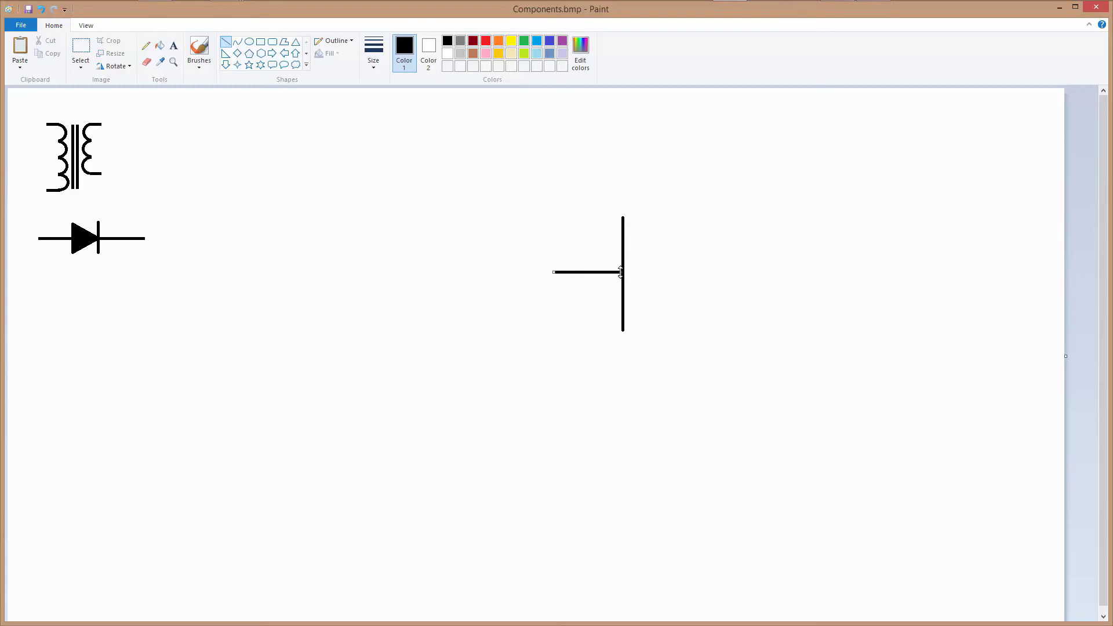
left_click(691, 270)
Draw two diagonal branches from the transistor's vertical bar and a vertical lead up from the upper branch's end.
mouse_move(623, 245)
left_mouse_down()
mouse_move(676, 193)
mouse_move(679, 206)
left_mouse_up()
left_click_drag(624, 303, 695, 347)
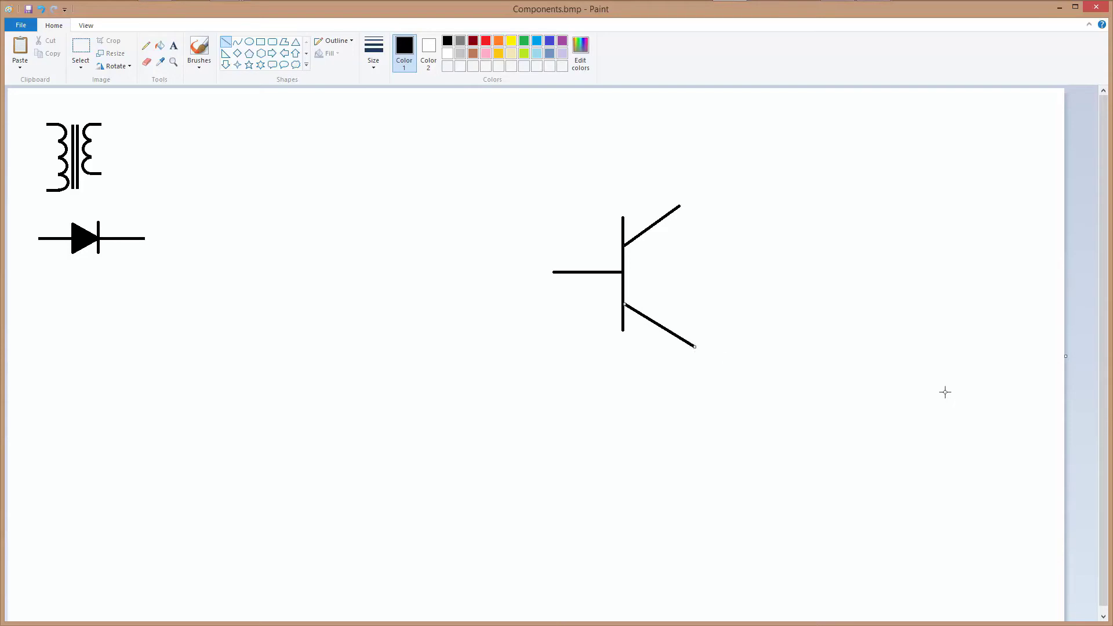
left_click(677, 206)
left_click_drag(680, 204, 680, 142)
Cut off the lower branch's end in line with the upper lead and draw a vertical lead down from it.
left_click(80, 51)
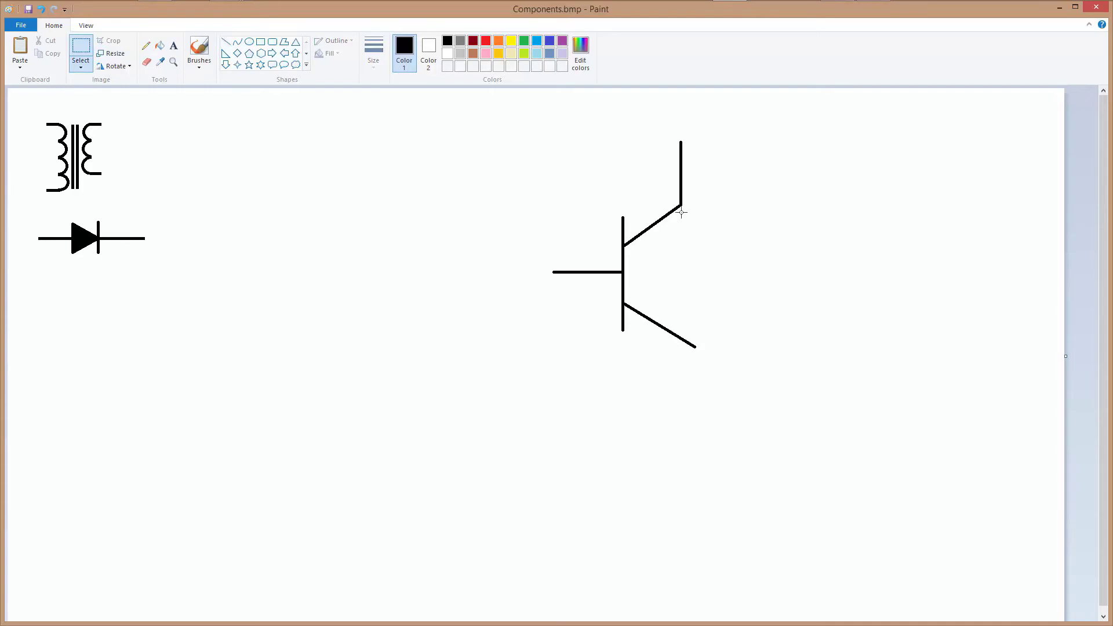
left_click_drag(682, 209, 712, 409)
right_click(700, 335)
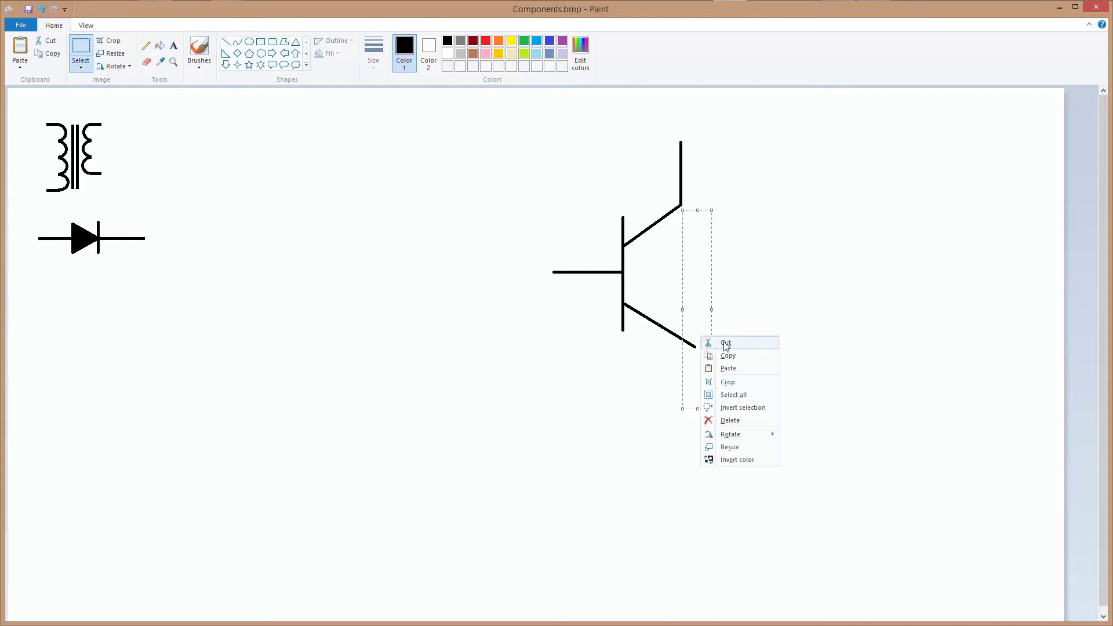
left_click(724, 343)
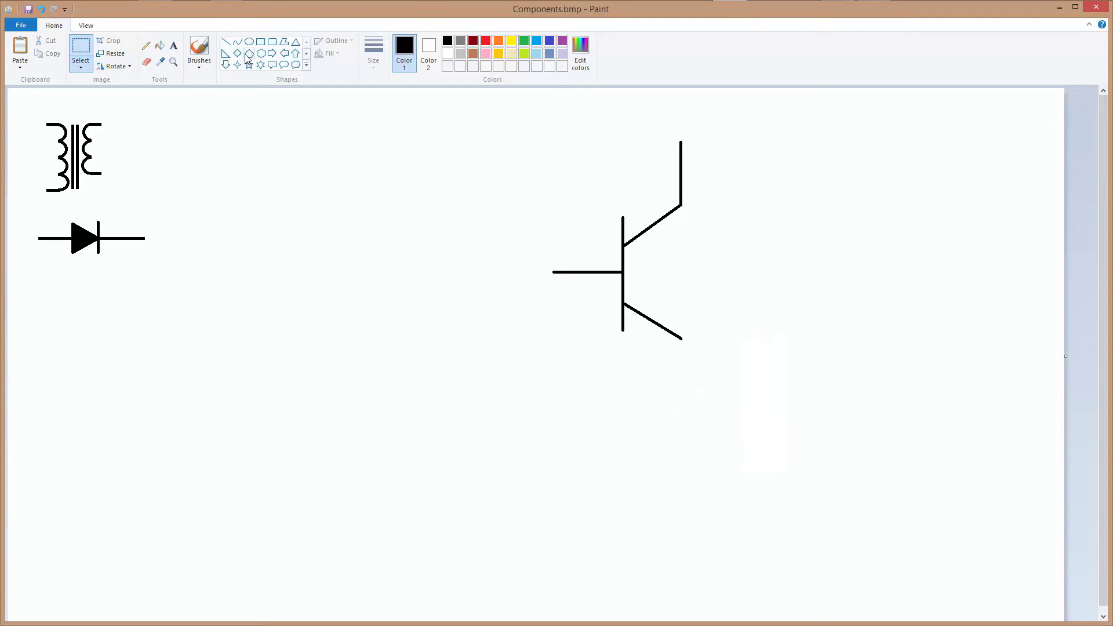
left_click(225, 41)
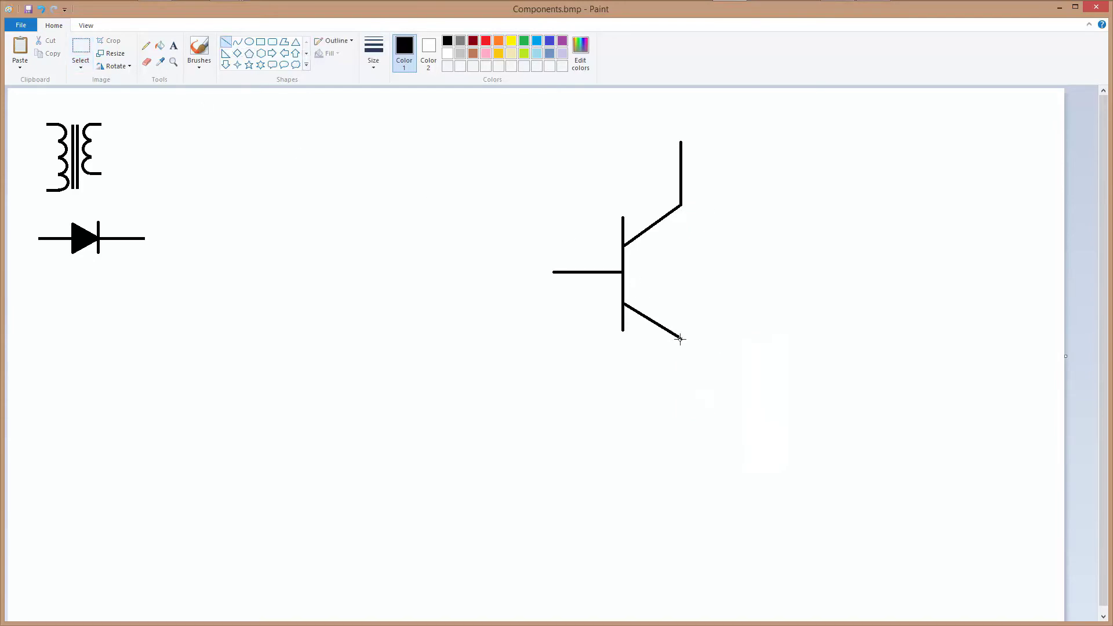
left_click_drag(682, 340, 682, 409)
Add a small black-filled triangle as an arrowhead on the transistor's lower diagonal branch.
left_click(296, 42)
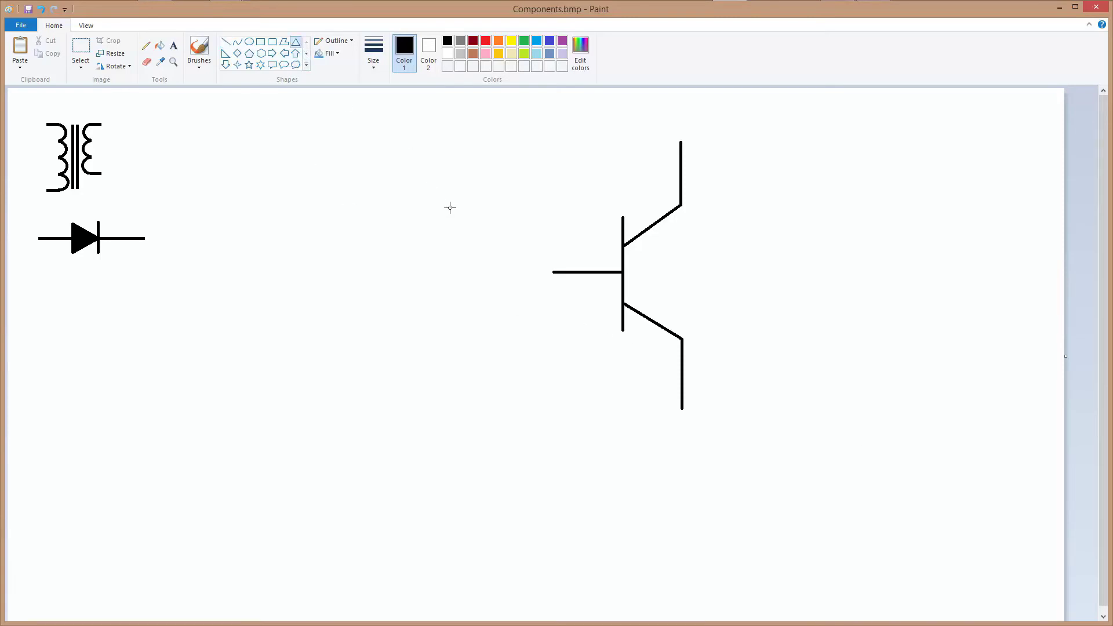
left_click_drag(447, 207, 652, 320)
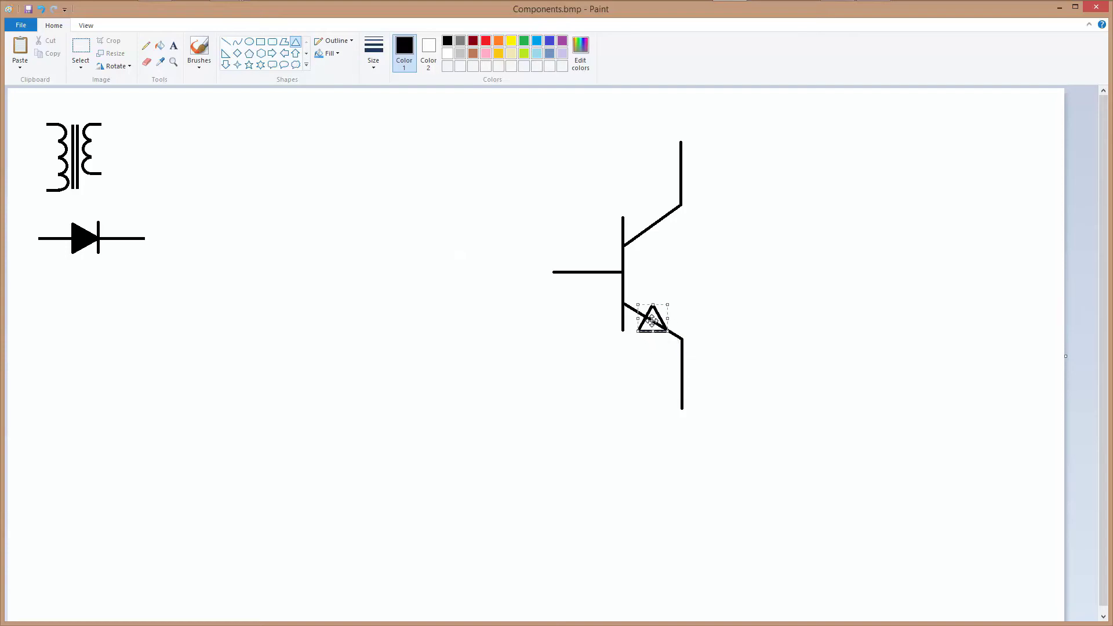
left_click_drag(637, 304, 653, 329)
left_click(769, 309)
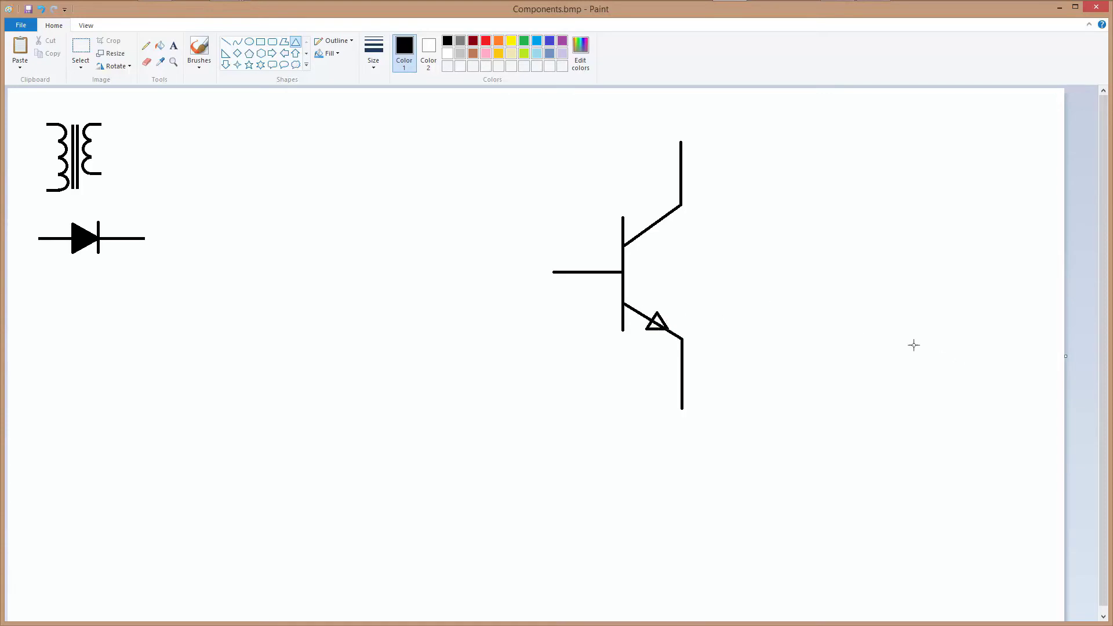
left_click(161, 46)
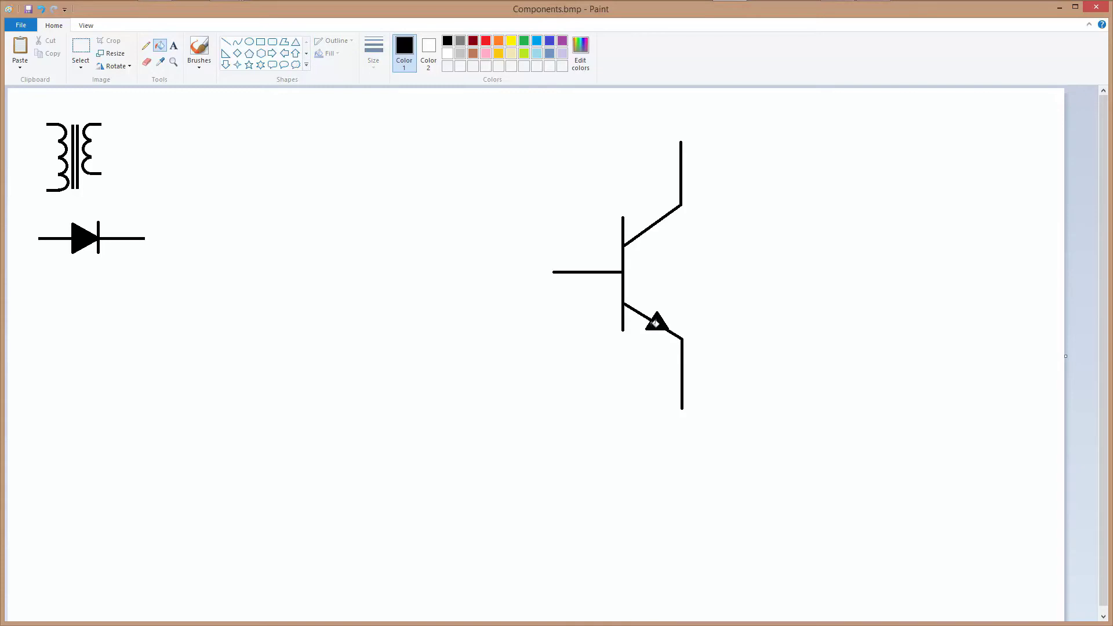
Draw a circle around the transistor and extend its base lead to the left beyond the circle.
left_click(250, 42)
left_click_drag(554, 191, 713, 355)
left_click(857, 343)
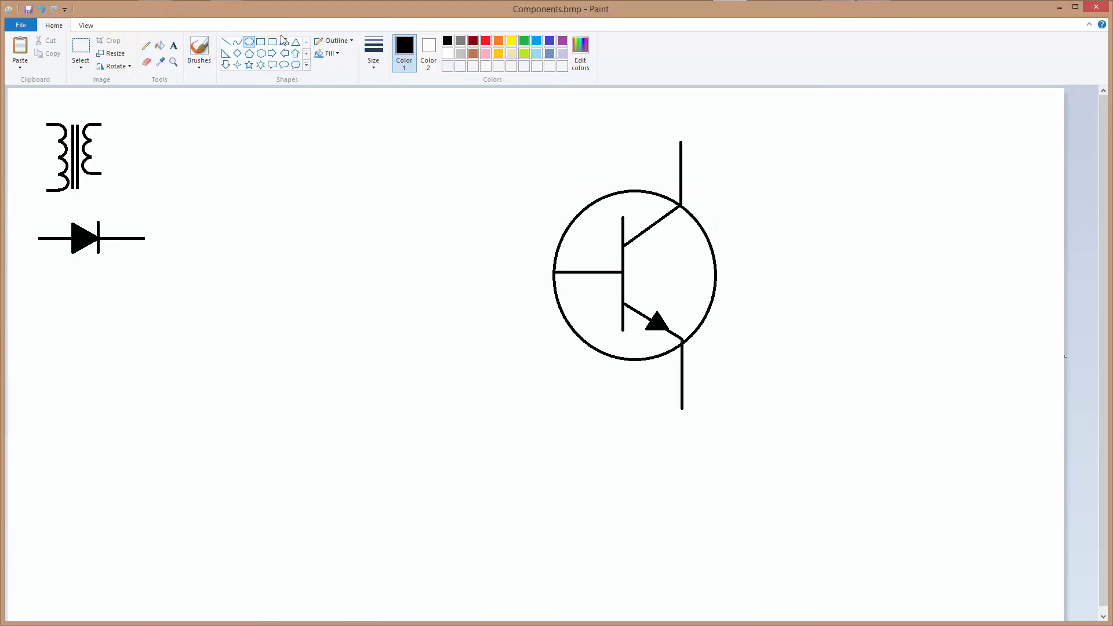
left_click(226, 42)
left_click_drag(552, 273, 507, 273)
left_click(897, 378)
Move the whole transistor symbol to the lower-left area of the canvas below the diode.
left_click(80, 49)
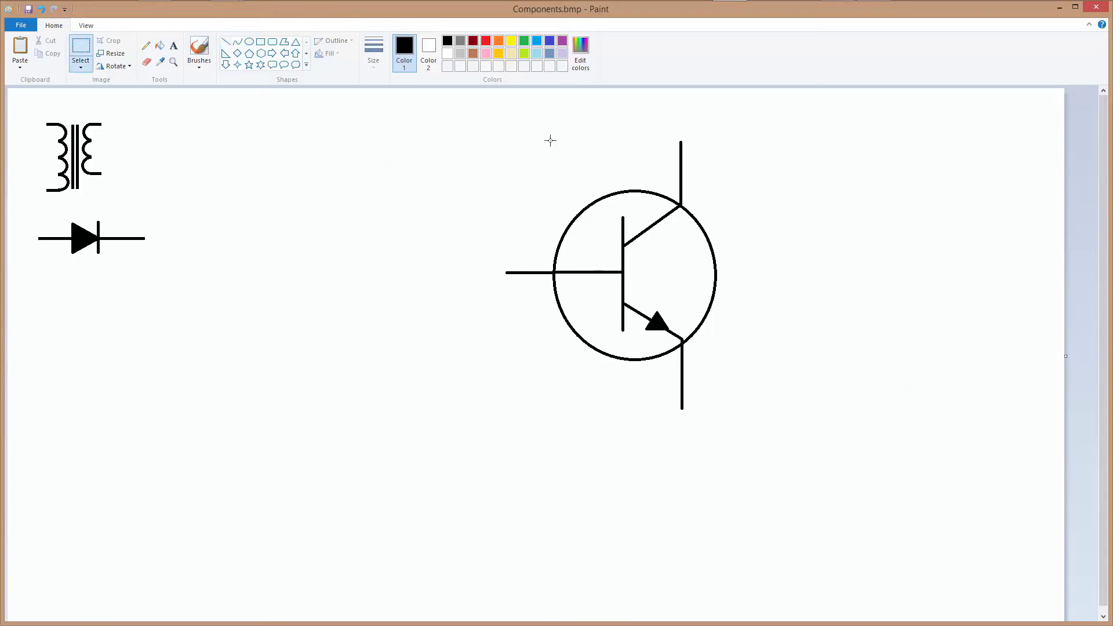
left_click_drag(475, 134, 790, 435)
left_click_drag(668, 302, 201, 418)
Copy the transistor symbol and place a pasted duplicate in the middle of the canvas.
right_click(201, 418)
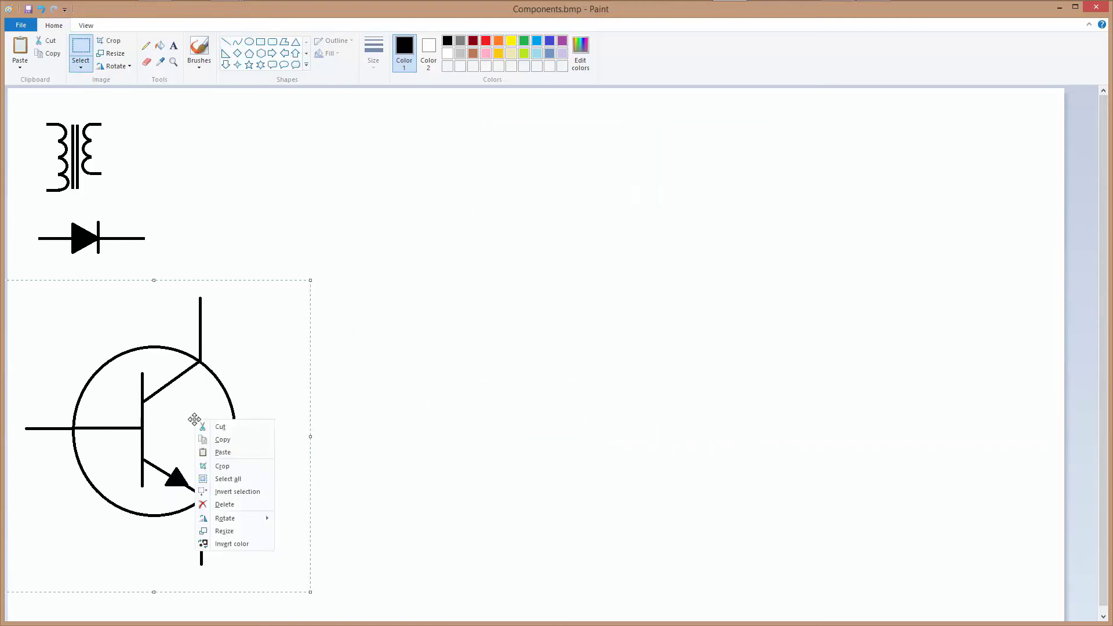
left_click(224, 436)
right_click(533, 366)
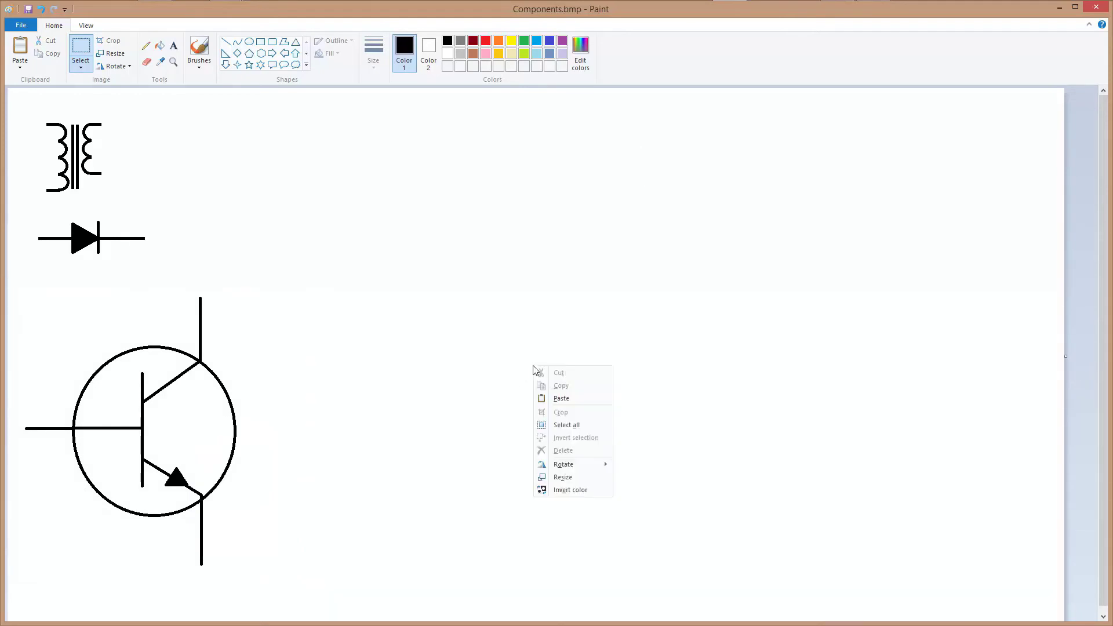
left_click(560, 399)
left_click_drag(164, 251, 608, 336)
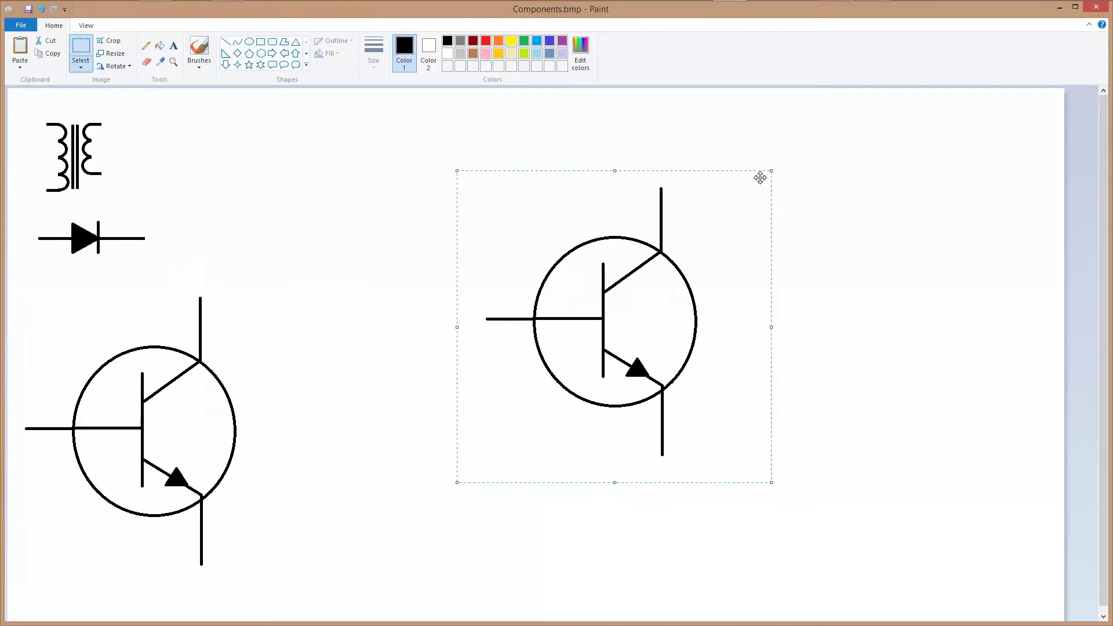
Shrink the duplicate transistor and move it to the right of the transformer and diode.
left_click_drag(767, 173, 703, 257)
left_click_drag(594, 325, 275, 170)
left_click(664, 284)
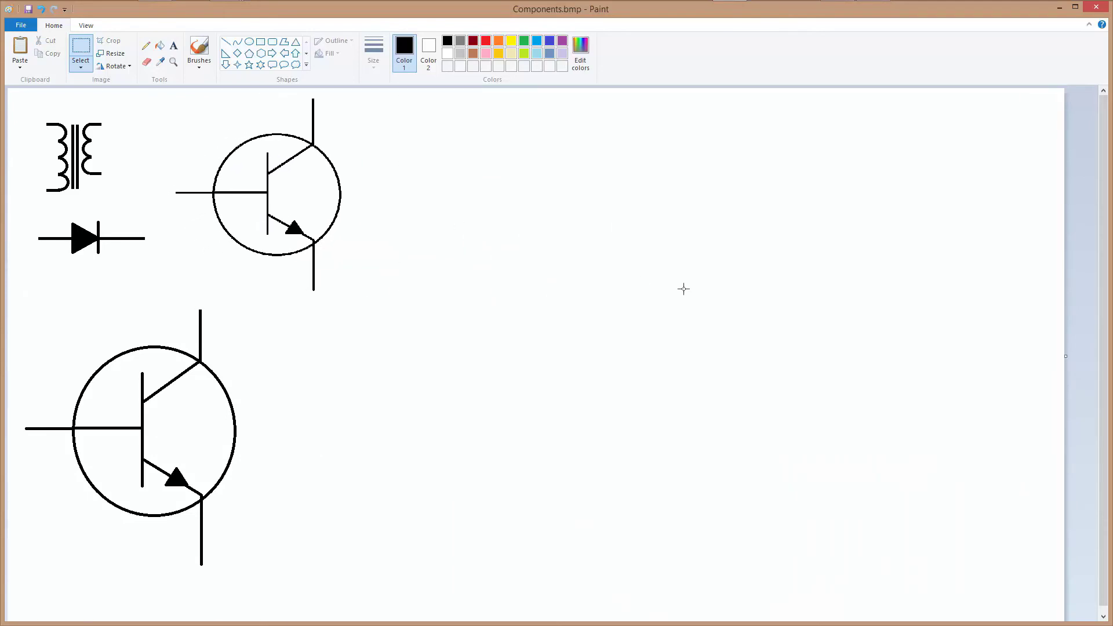
Draw a capacitor from two parallel vertical plates with a horizontal lead running outward from each.
left_click(226, 42)
mouse_move(542, 224)
left_mouse_down()
mouse_move(543, 331)
mouse_move(543, 295)
left_mouse_up()
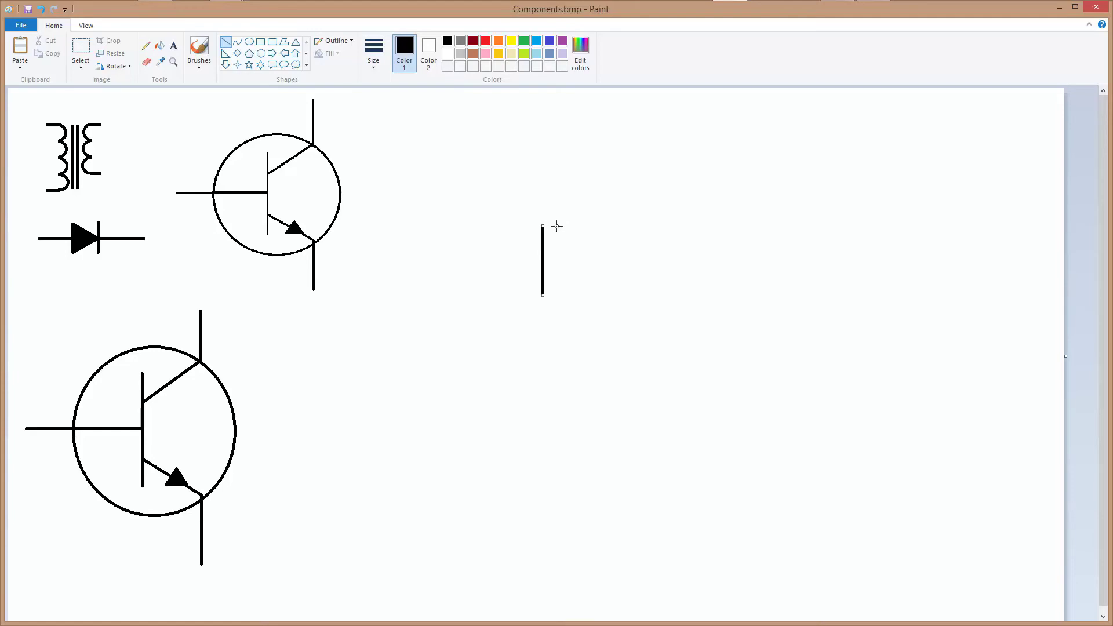
left_click_drag(556, 225, 556, 295)
left_click(634, 280)
left_click_drag(441, 260, 541, 261)
left_click_drag(557, 261, 643, 261)
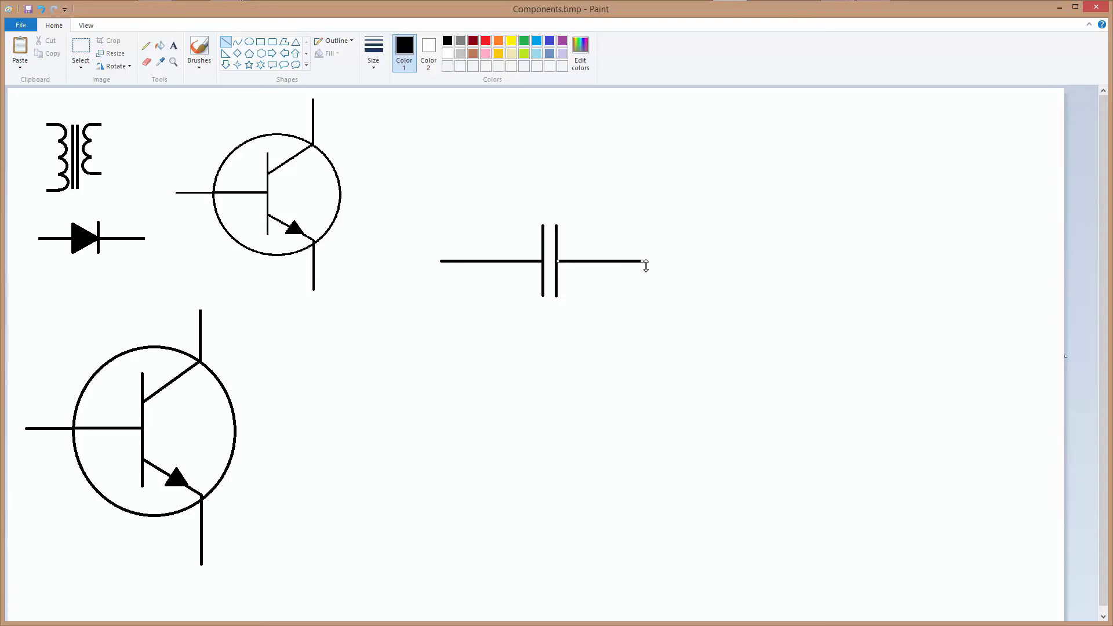
Move the capacitor's central part down away from its outer leads and cut away the leftover pieces.
left_click(81, 50)
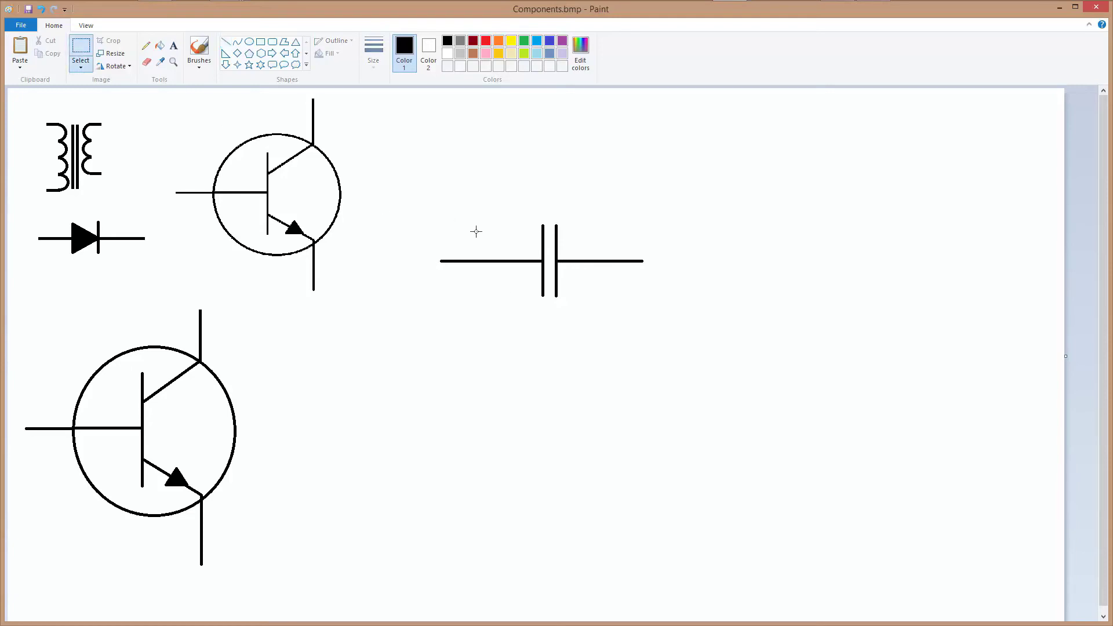
left_click_drag(474, 231, 593, 287)
left_click(666, 330)
left_click_drag(521, 277, 569, 404)
left_click(708, 330)
left_click_drag(415, 208, 660, 314)
right_click(625, 293)
left_click(652, 300)
Move the trimmed capacitor to the right of the large transistor, below the small one.
left_click_drag(488, 358, 630, 439)
left_click_drag(561, 406, 323, 362)
left_click(588, 342)
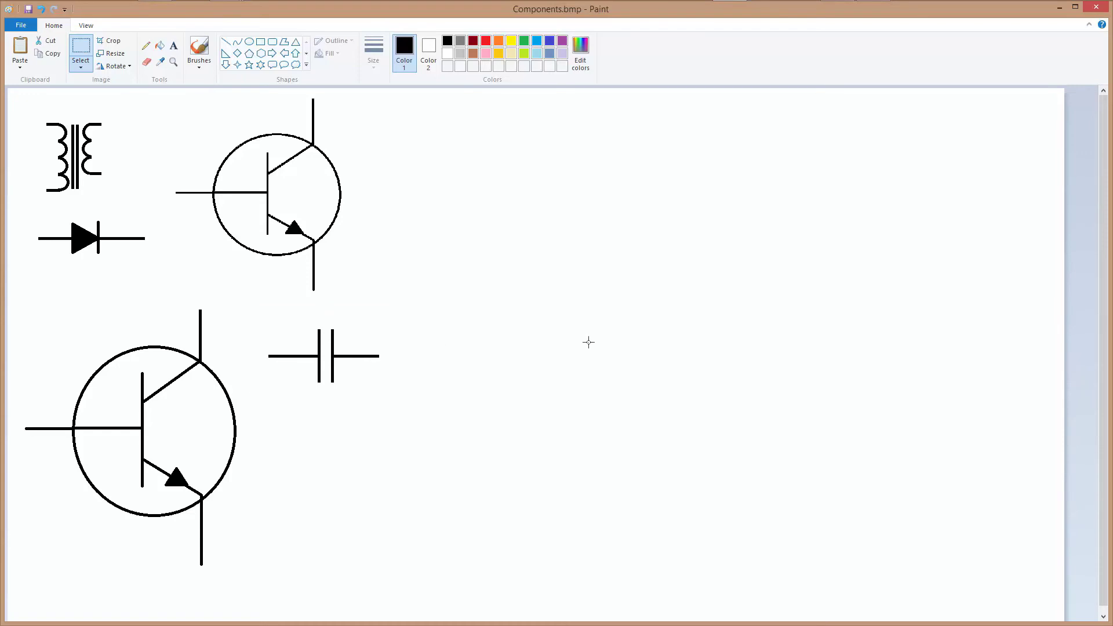
Add a "+" text at font size 24 on the empty area right of the small transistor.
left_click(173, 46)
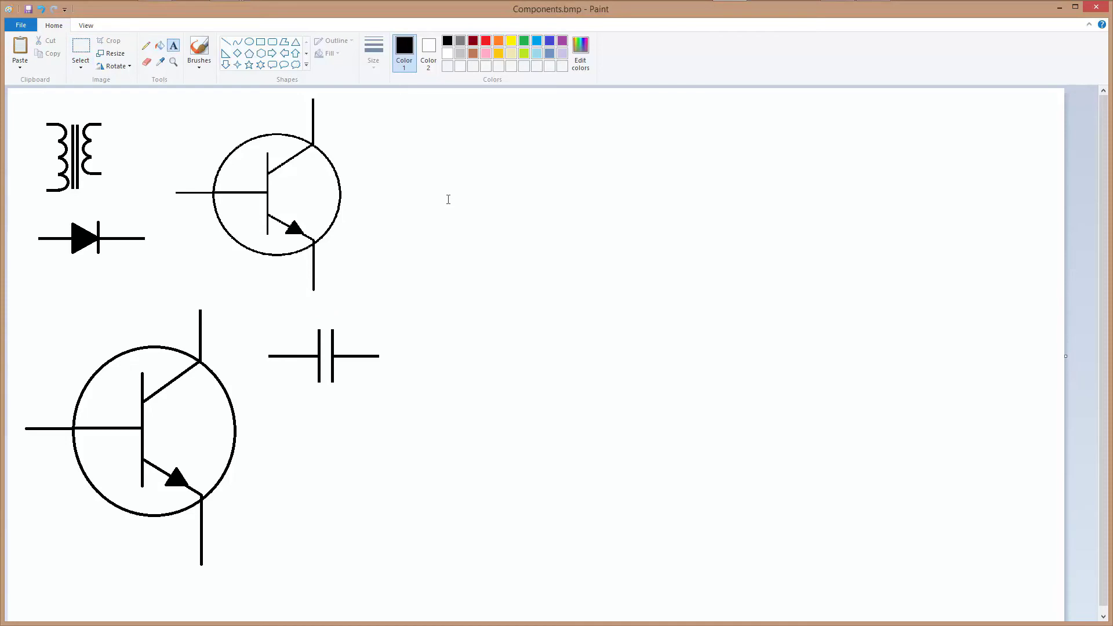
left_click_drag(805, 317, 806, 319)
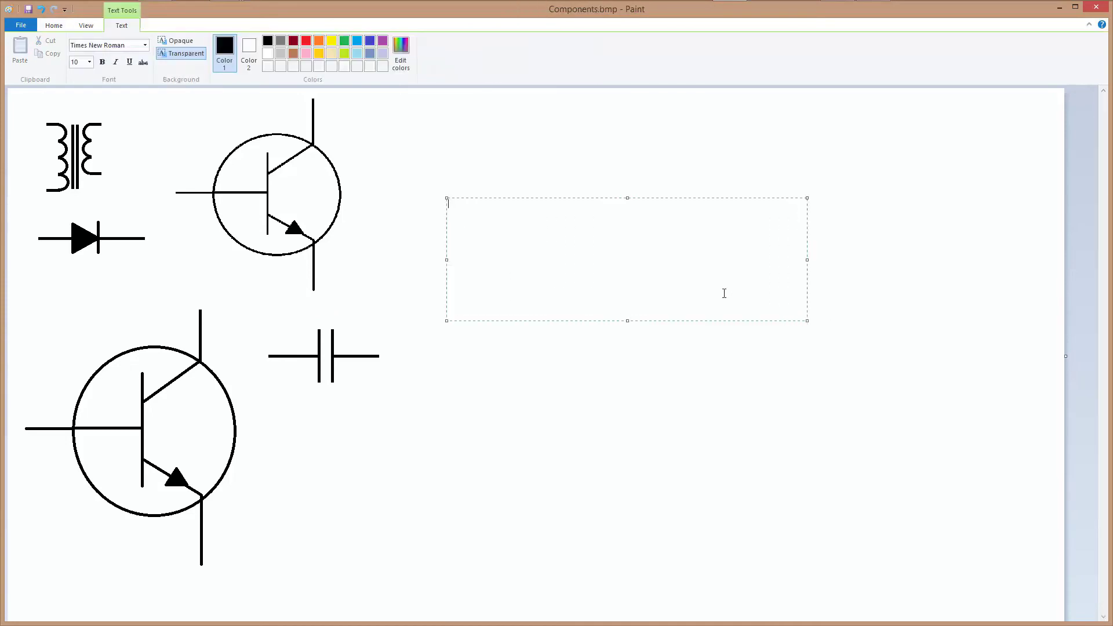
left_click(89, 62)
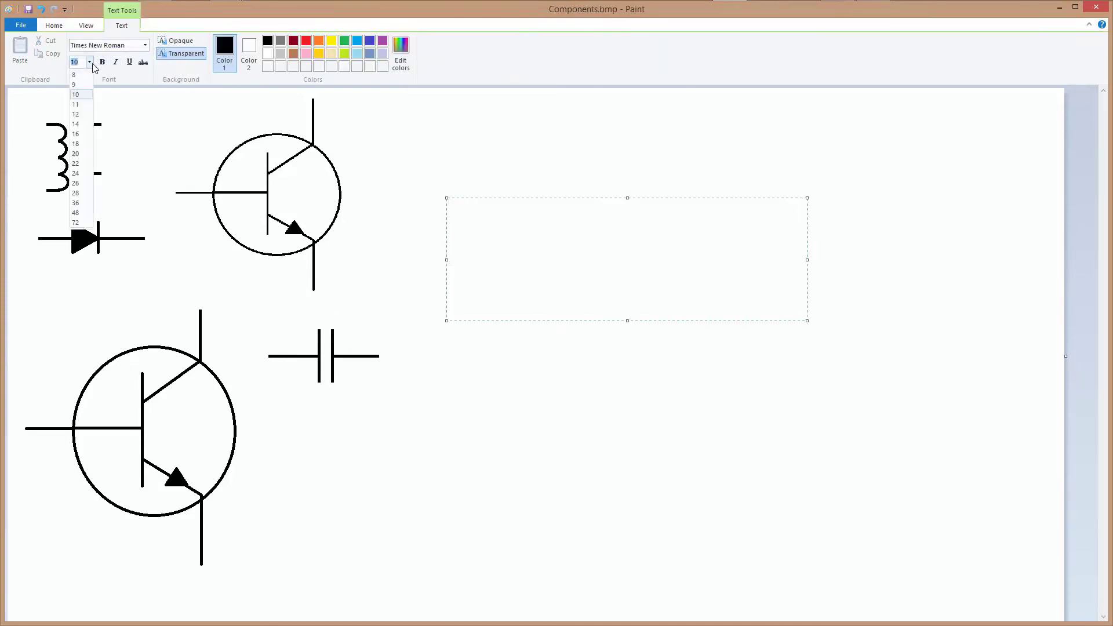
left_click(78, 173)
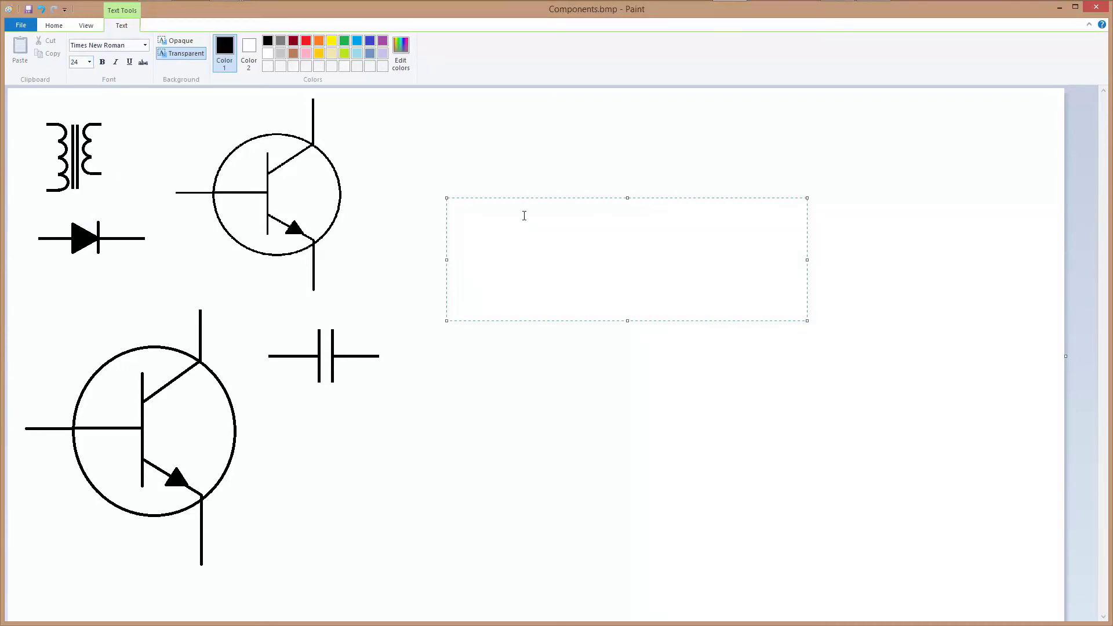
type("+")
left_click(519, 374)
Move the plus sign next to the capacitor's right plate, just above its lead.
left_click(80, 49)
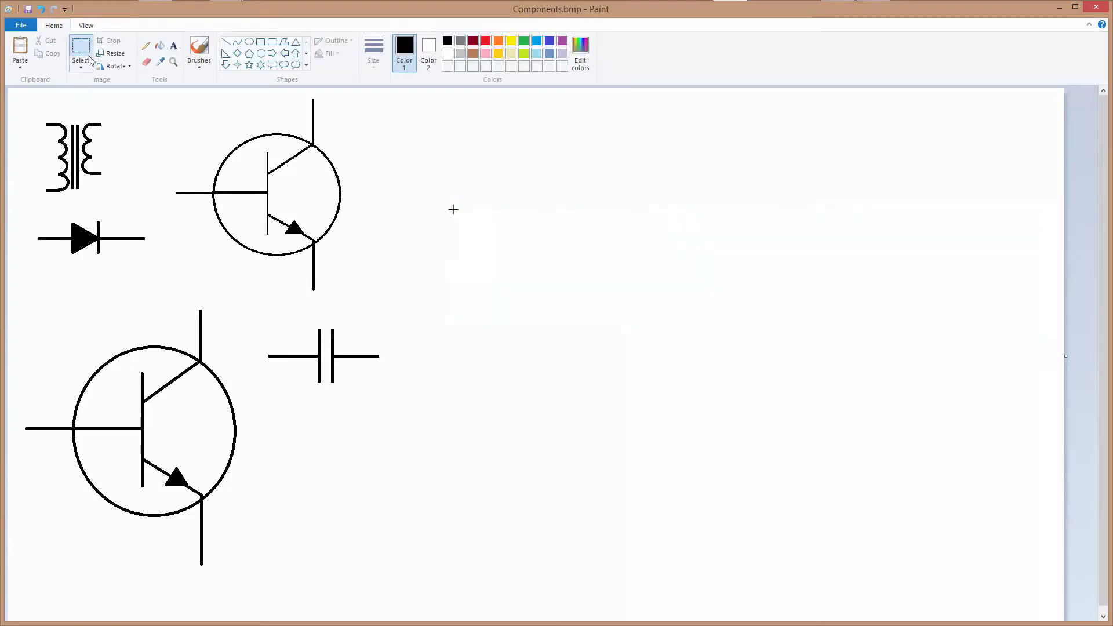
left_click_drag(445, 202, 345, 341)
left_click(504, 329)
Draw a row of three equal adjoining triangles in the middle of the canvas.
left_click(295, 43)
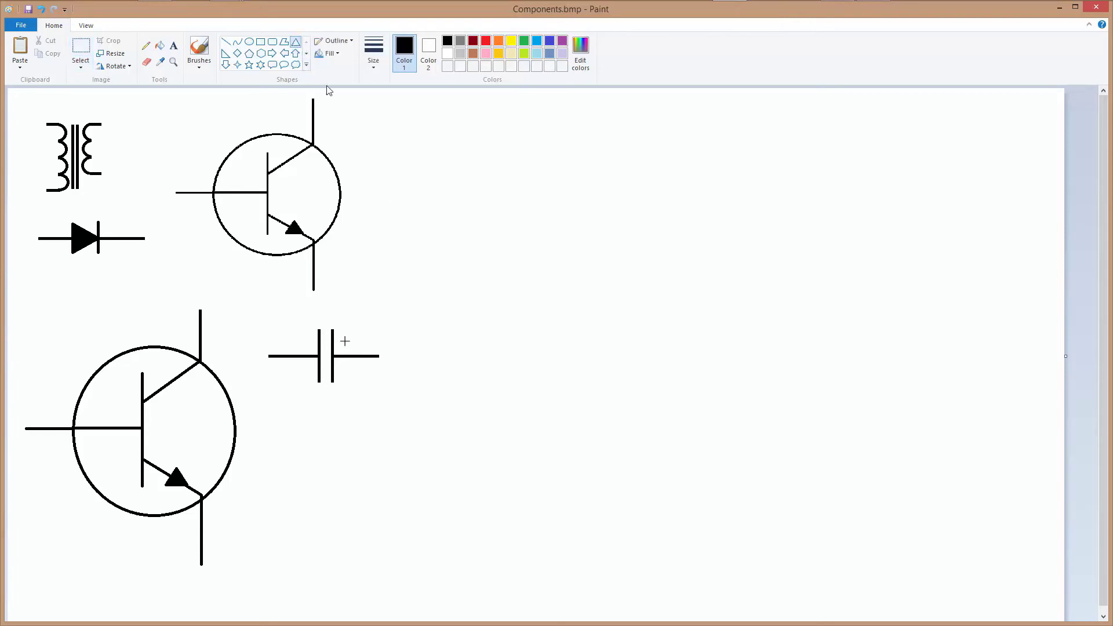
mouse_move(498, 272)
left_mouse_down()
mouse_move(519, 273)
mouse_move(532, 247)
left_mouse_up()
left_click(542, 280)
left_click_drag(532, 273, 567, 247)
left_click(617, 307)
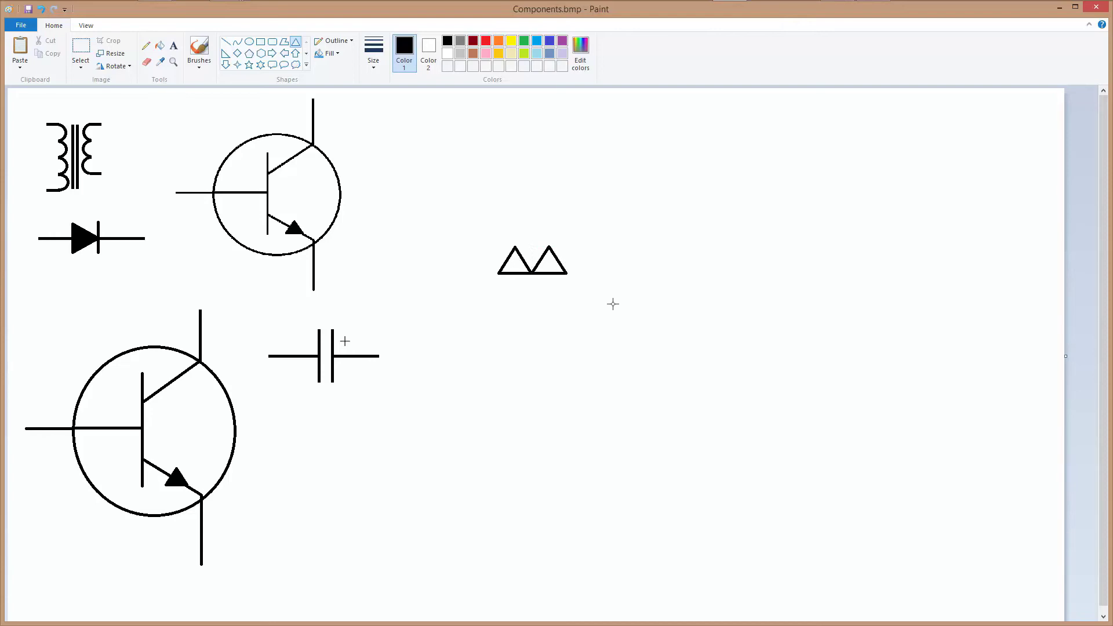
mouse_move(566, 271)
left_mouse_down()
mouse_move(600, 246)
mouse_move(584, 272)
left_mouse_up()
left_click(709, 306)
left_click_drag(600, 272, 627, 249)
left_click(708, 307)
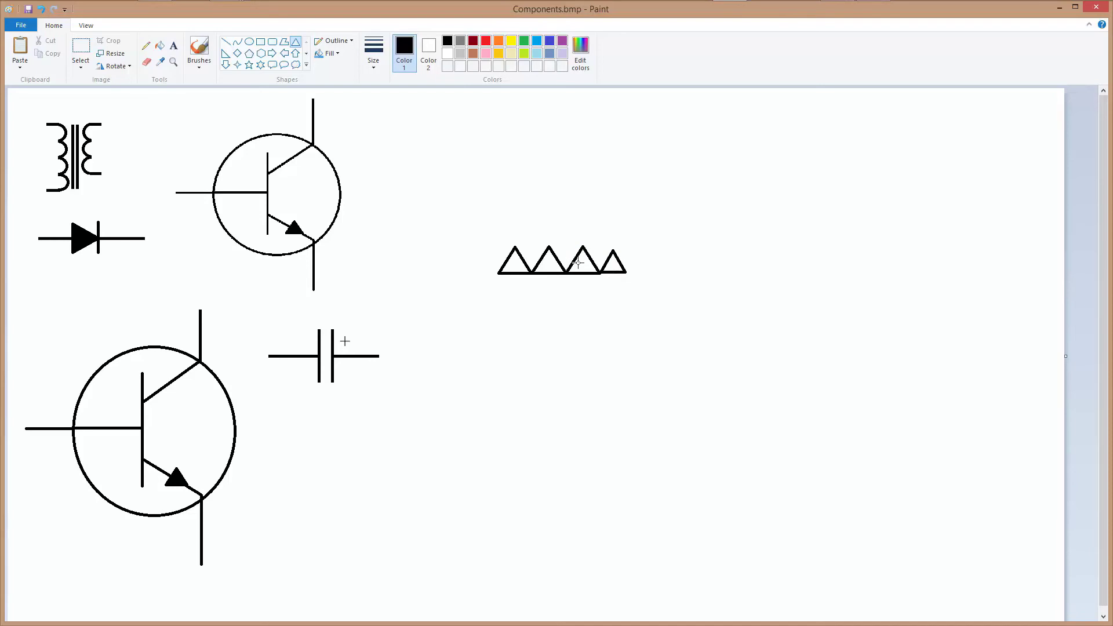
left_click(41, 9)
Copy the row of three triangles and place the copy against its right end, forming six adjoining triangles.
left_click(81, 48)
left_click_drag(490, 240, 597, 281)
left_click(663, 303)
left_click_drag(502, 234, 608, 291)
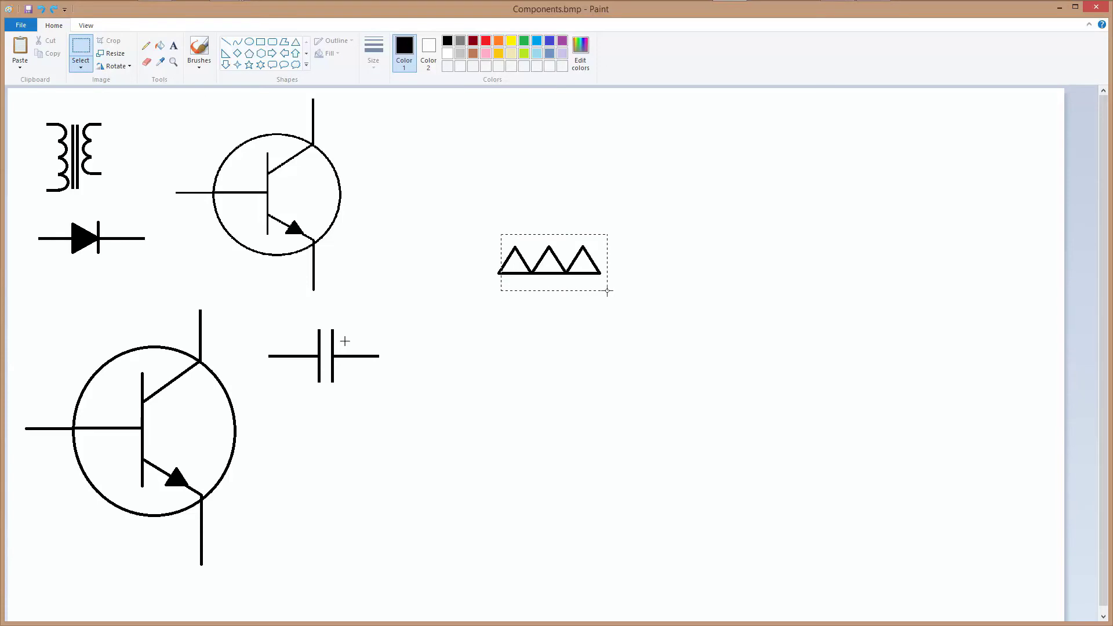
right_click(595, 281)
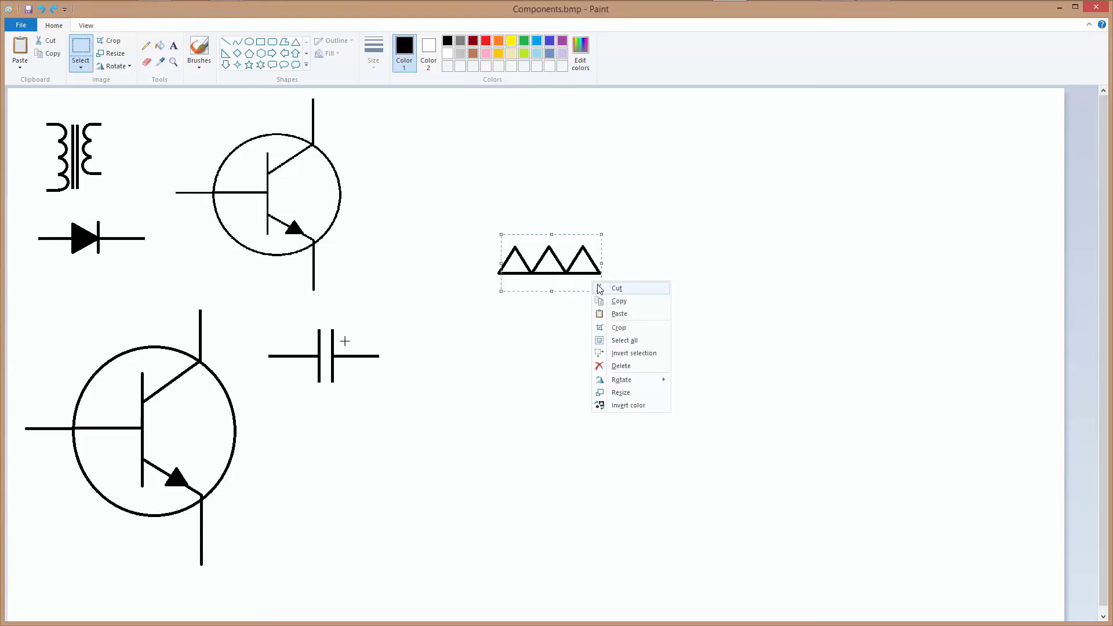
left_click(621, 302)
right_click(659, 288)
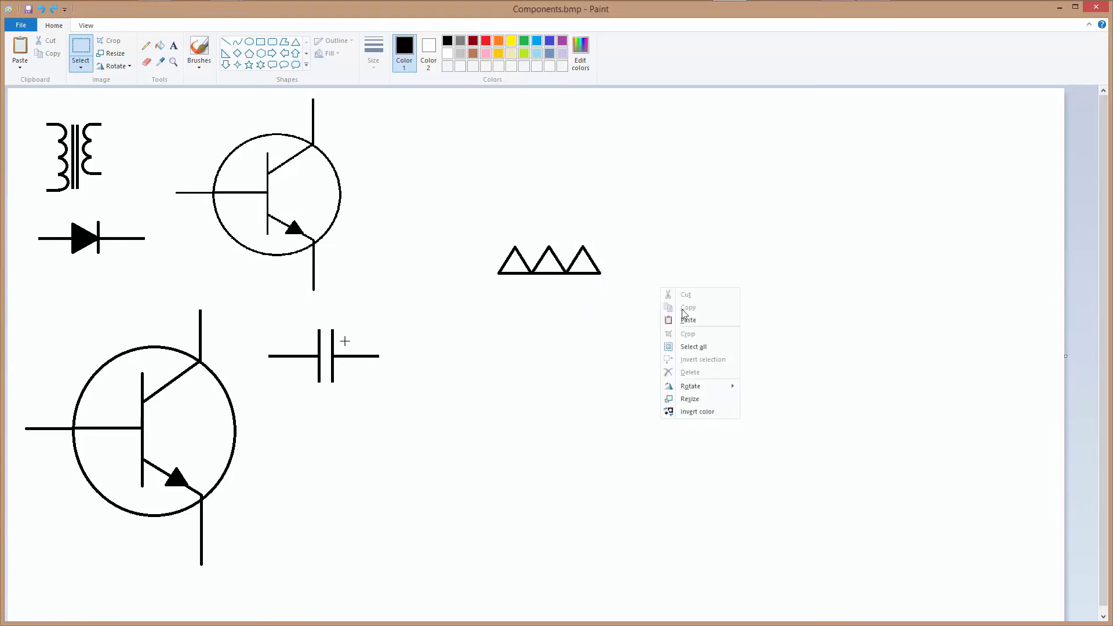
left_click(691, 320)
left_click_drag(82, 106, 645, 261)
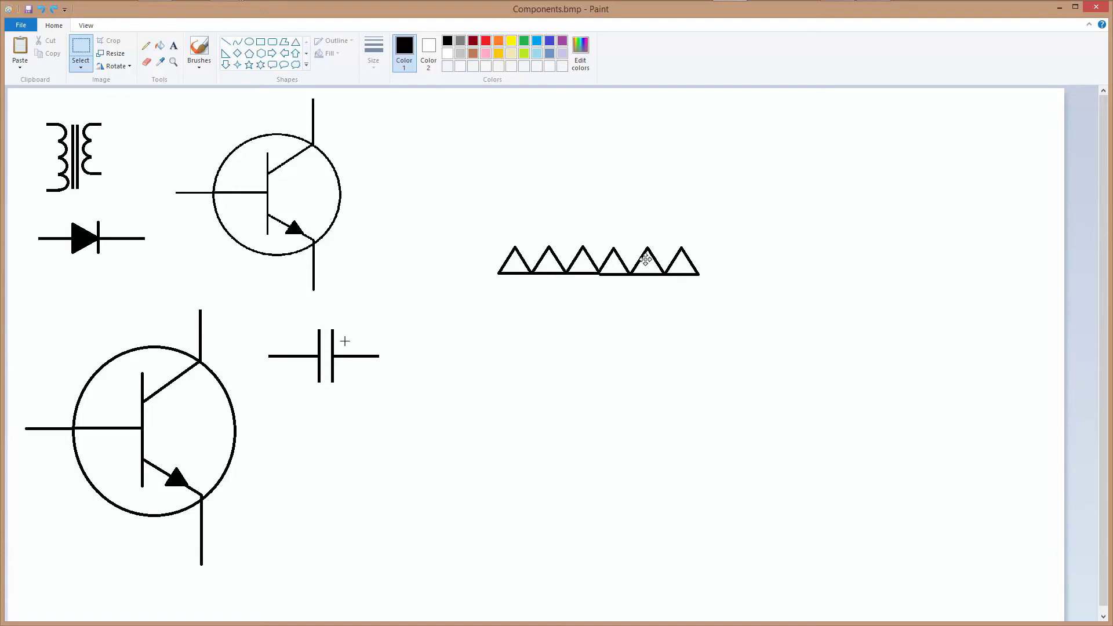
left_click_drag(645, 260, 645, 259)
left_click(753, 304)
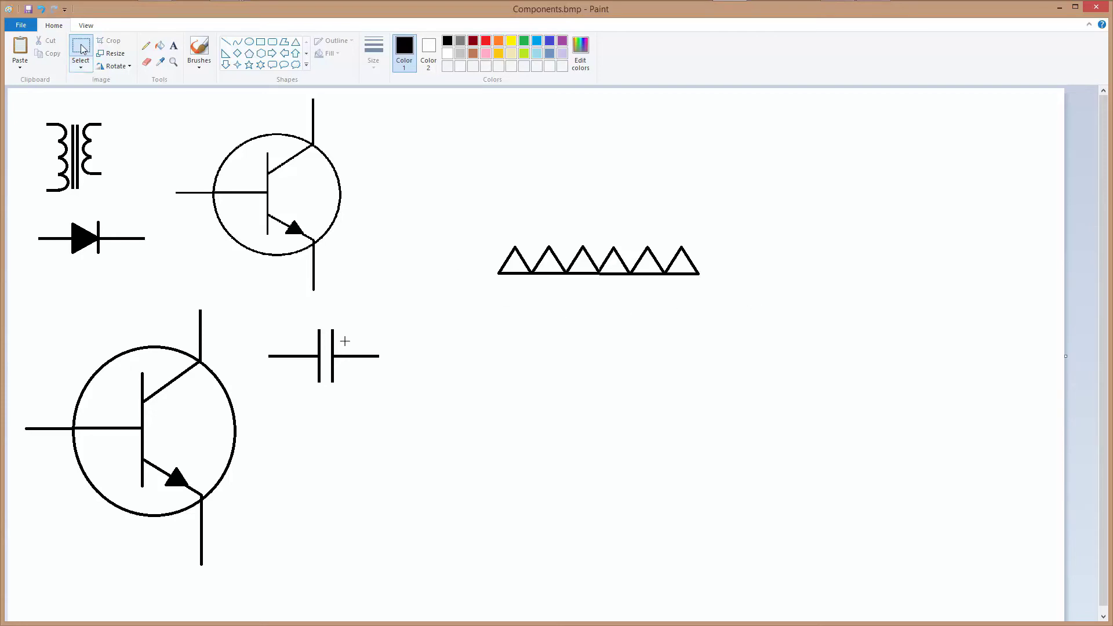
Cut away the base line of the six triangles, leaving only the zigzag.
left_click_drag(492, 275, 704, 296)
right_click(611, 288)
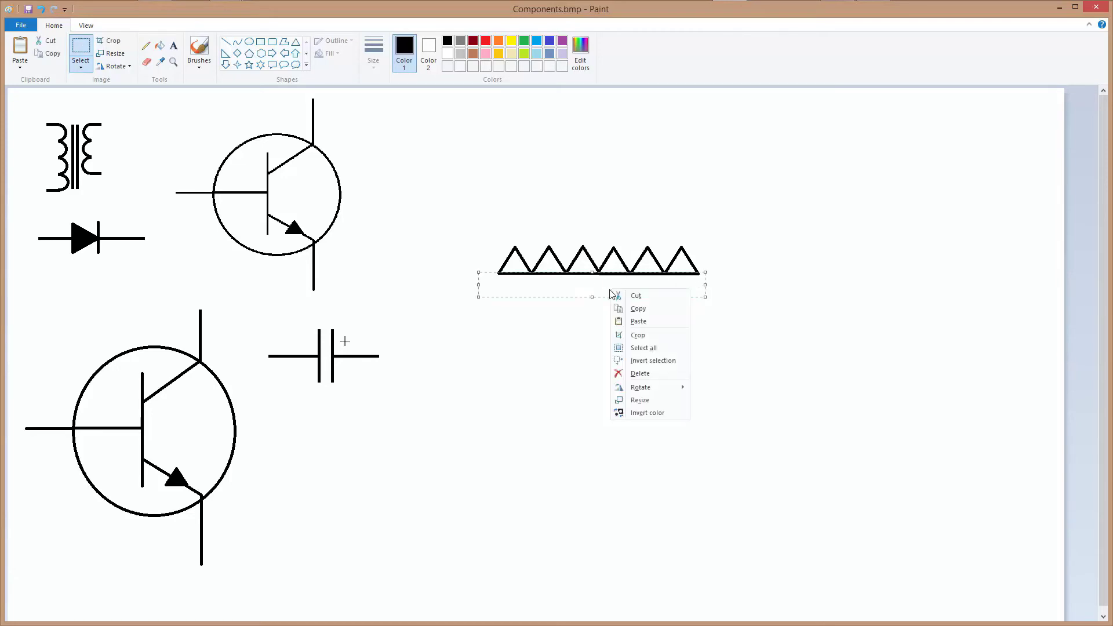
left_click(636, 296)
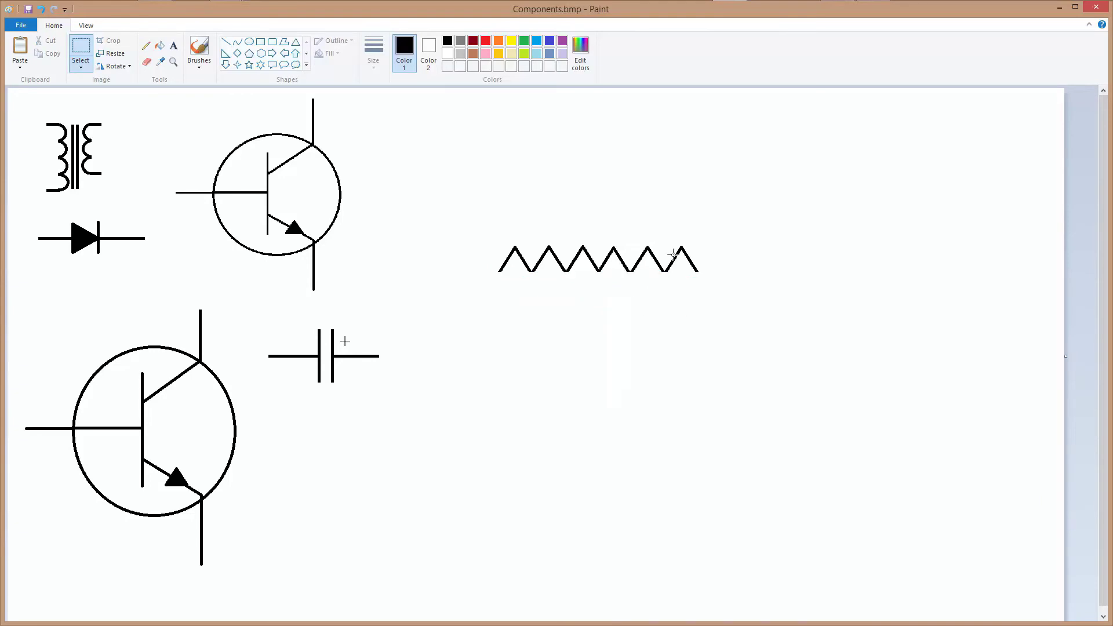
Trim both ends of the zigzag to about mid-height, removing the rightmost peak and the lower left tip.
left_click_drag(658, 241, 711, 285)
right_click(698, 269)
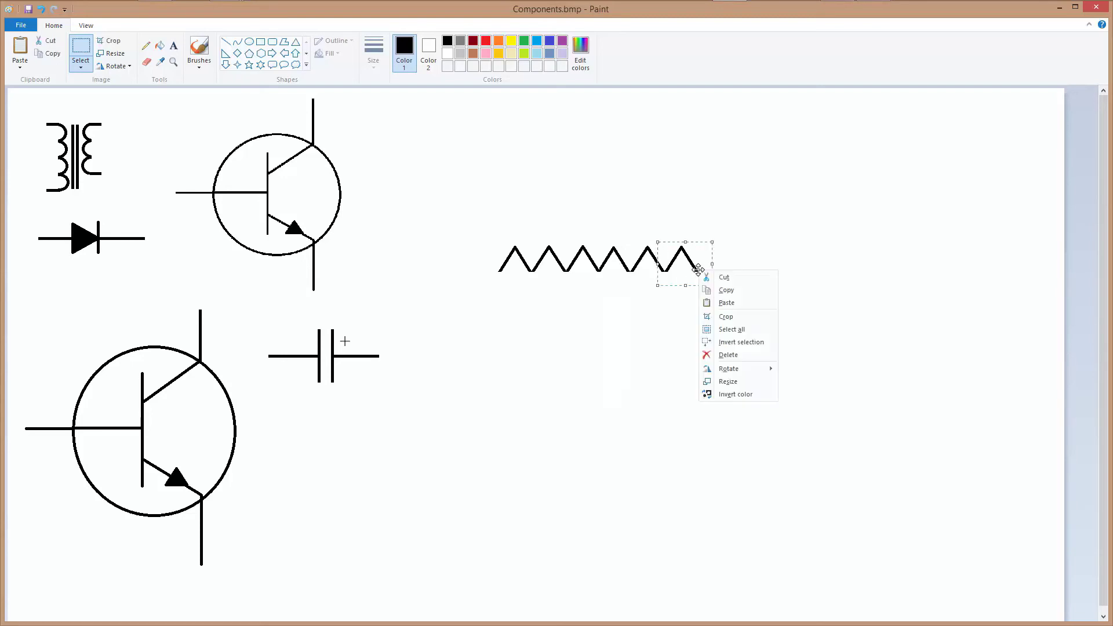
left_click(725, 278)
left_click_drag(480, 239, 506, 282)
right_click(494, 264)
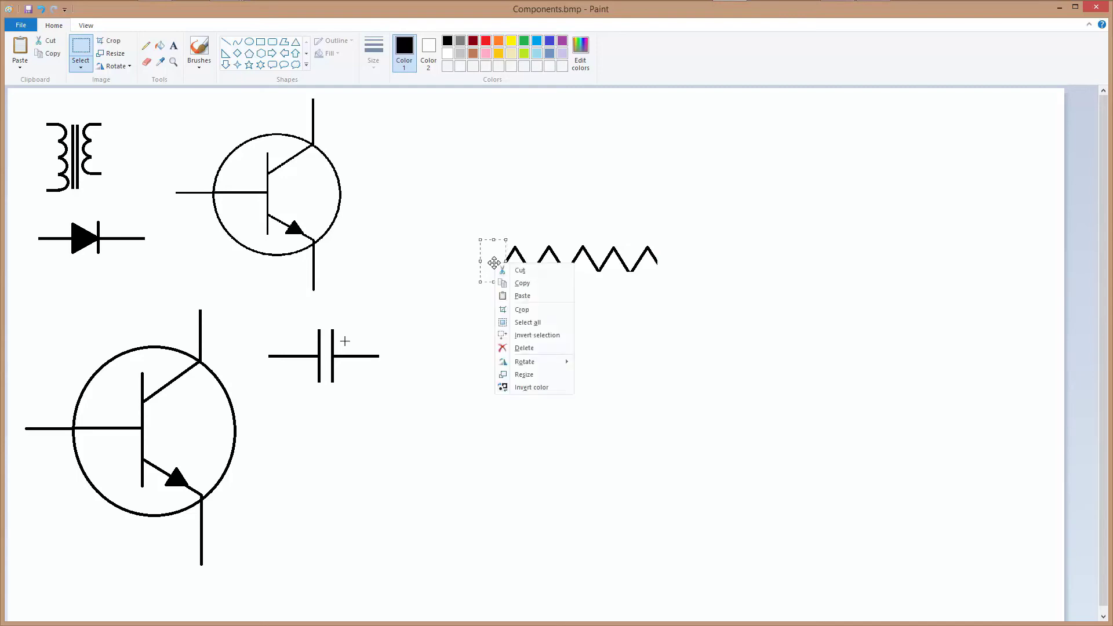
left_click(521, 277)
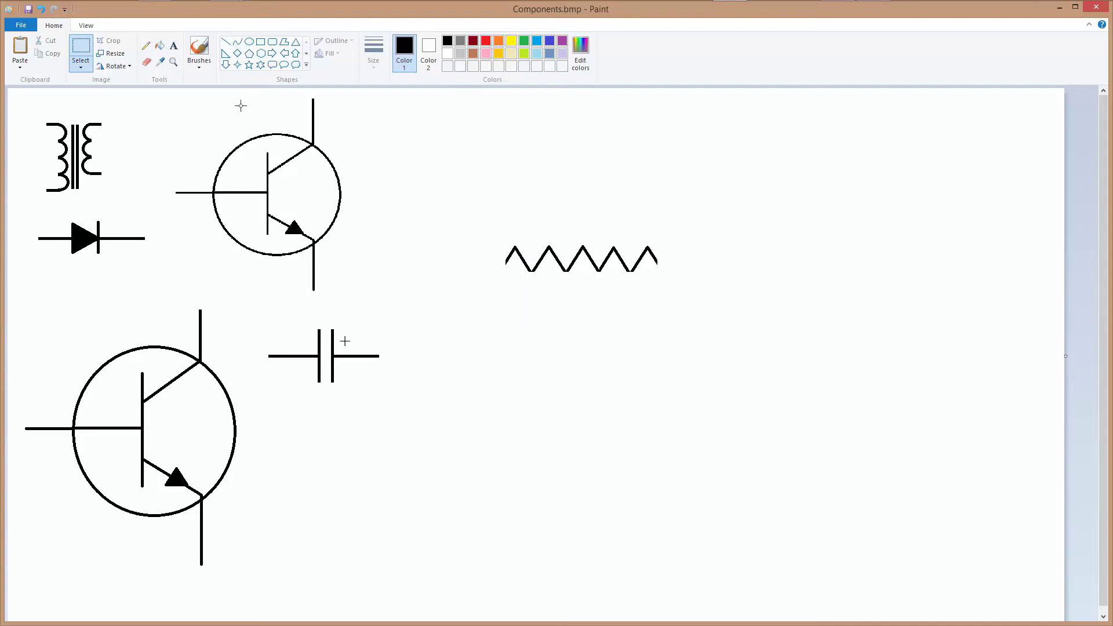
Draw a short horizontal lead line outward from each end of the zigzag.
left_click(226, 42)
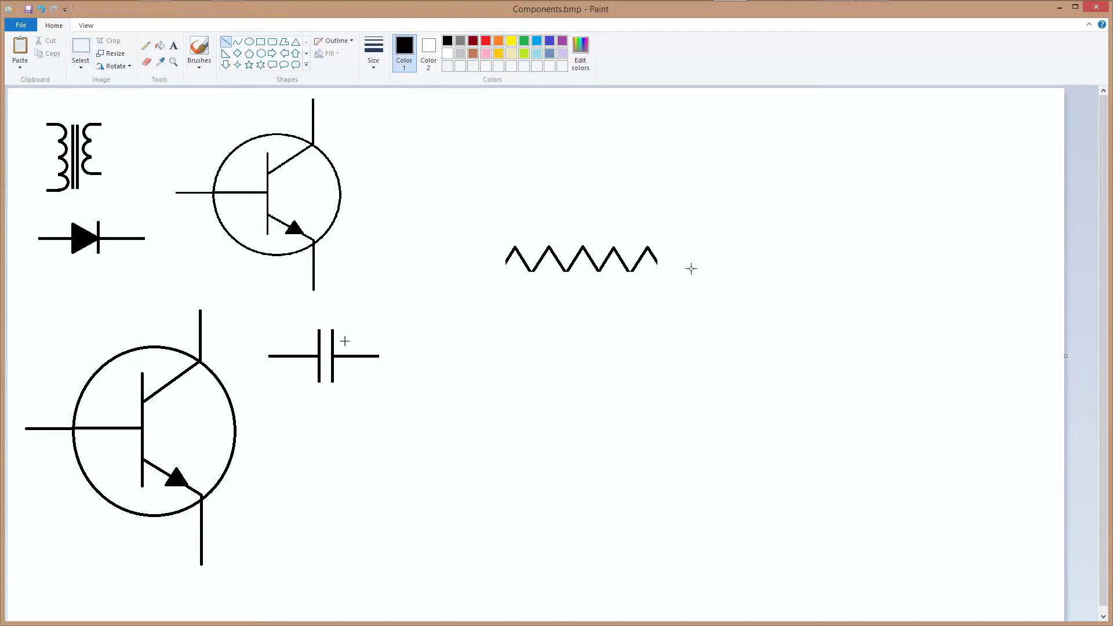
left_click_drag(656, 261, 700, 261)
left_click_drag(701, 262, 700, 263)
left_click(712, 295)
left_click_drag(506, 262, 468, 264)
Cut out the stray dot below the resistor's right lead.
left_click(79, 49)
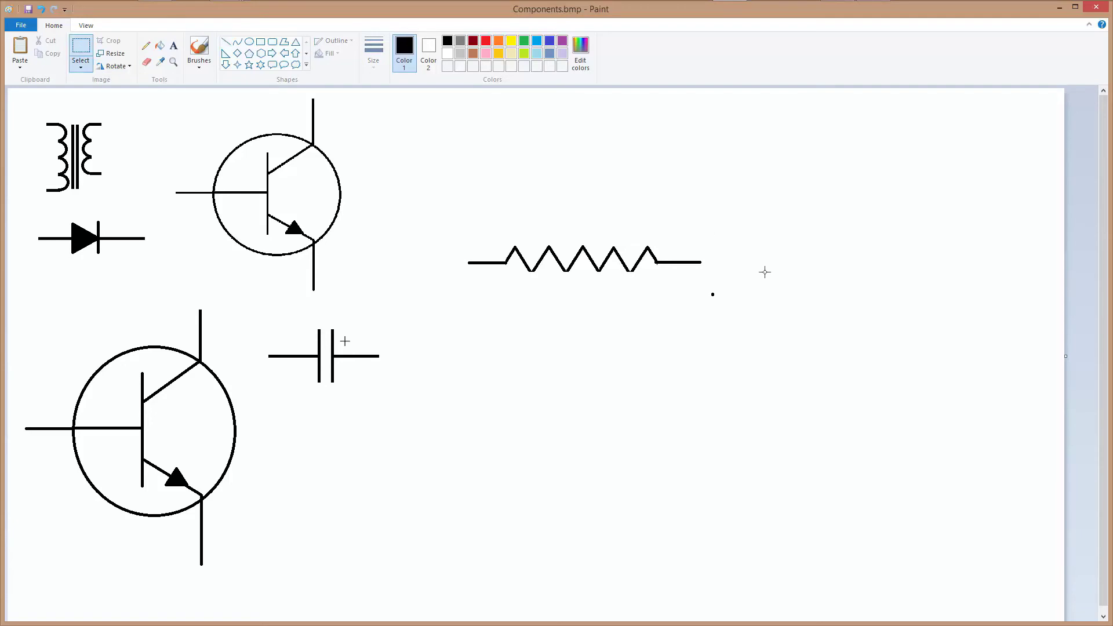
left_click_drag(681, 280, 740, 306)
right_click(723, 299)
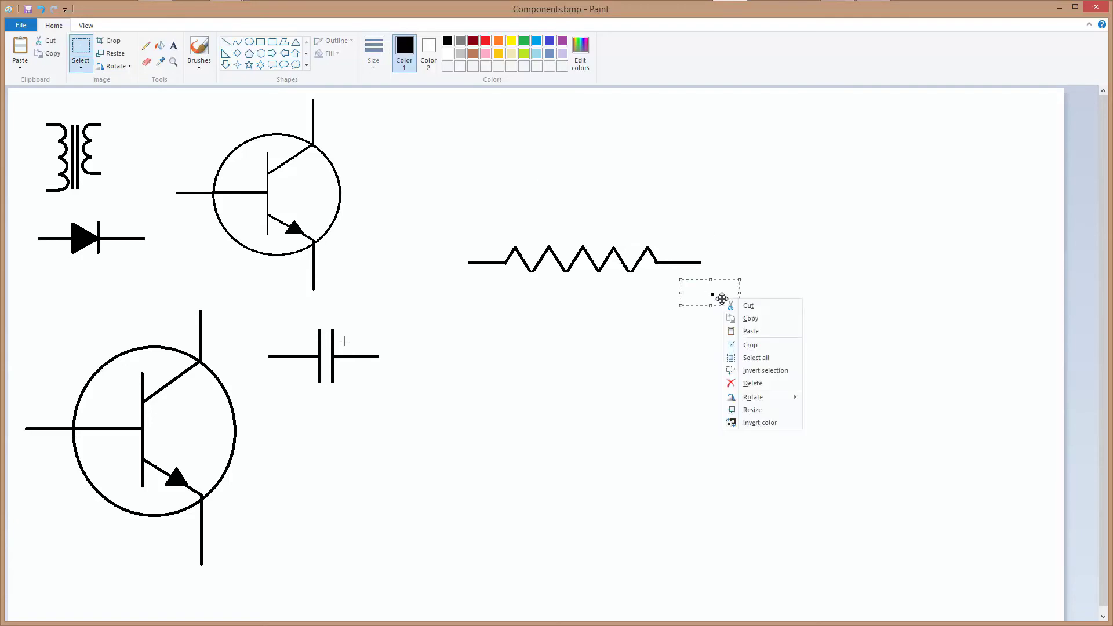
left_click(748, 306)
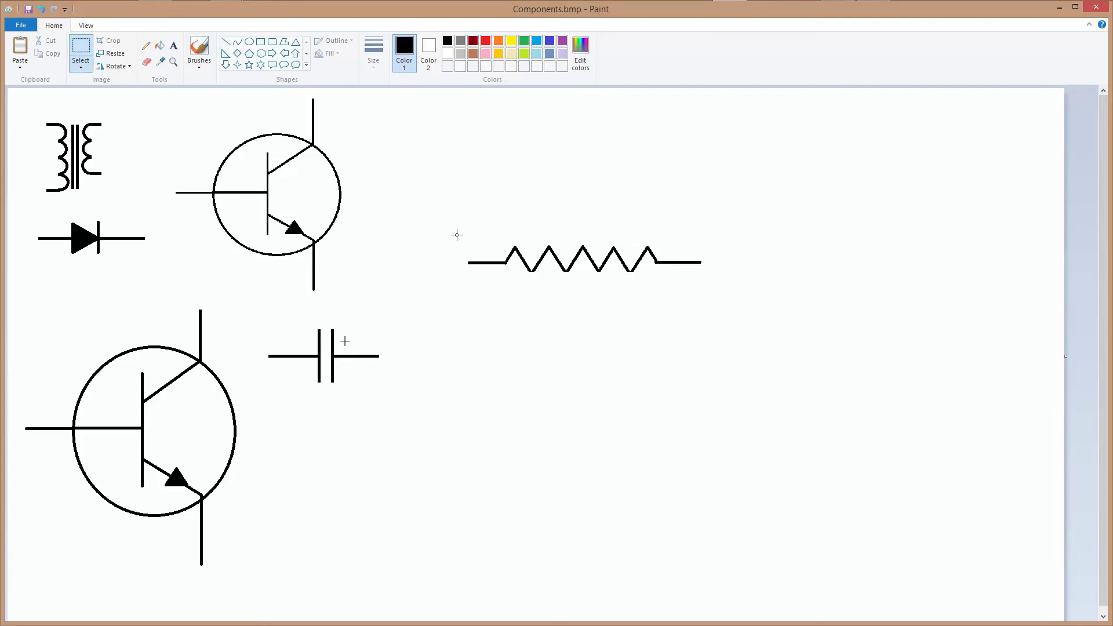
Move the finished resistor below the capacitor, to the right of the large transistor.
left_click_drag(456, 232, 717, 292)
left_click_drag(629, 272, 430, 481)
left_click(706, 473)
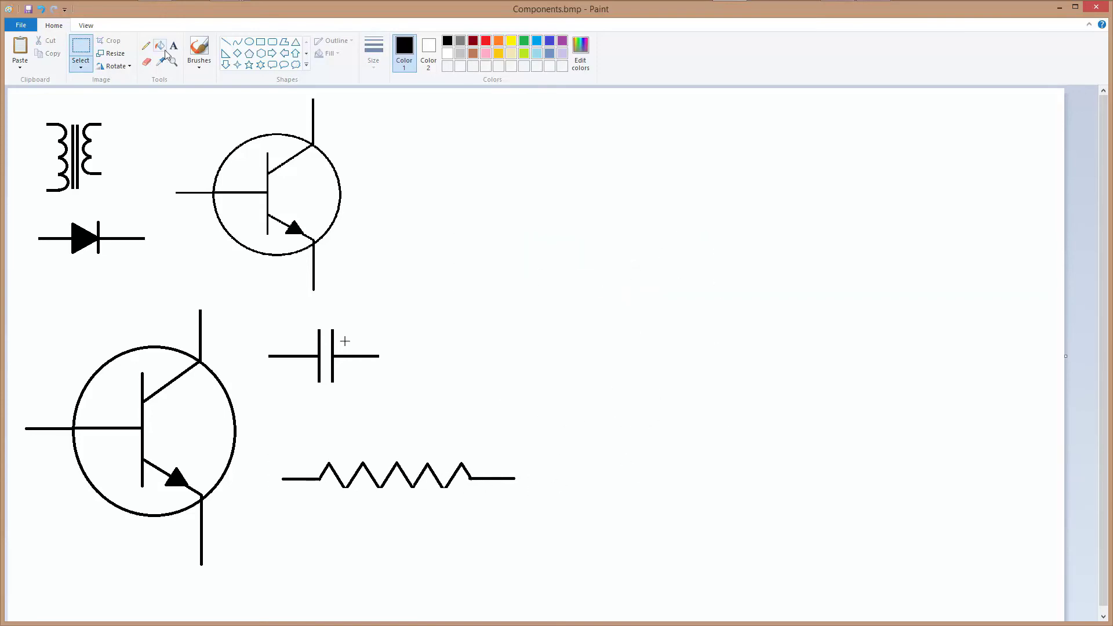
Draw a horizontal line right of the small transistor and place a copy of it lower and further right.
left_click(225, 42)
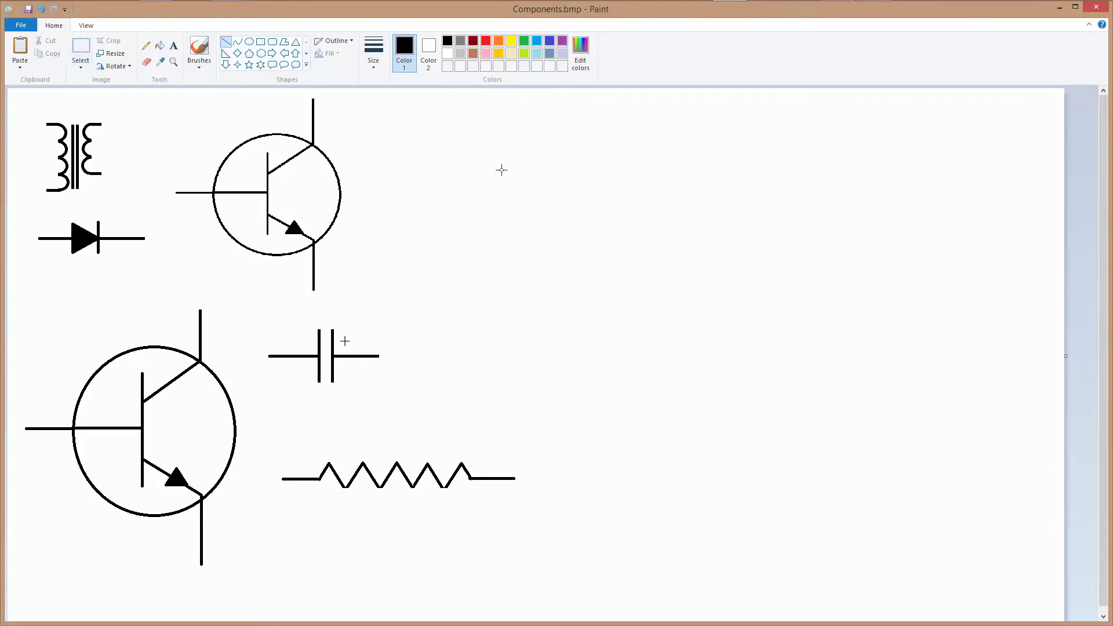
left_click_drag(494, 179, 612, 178)
left_click(81, 50)
left_click_drag(484, 161, 622, 196)
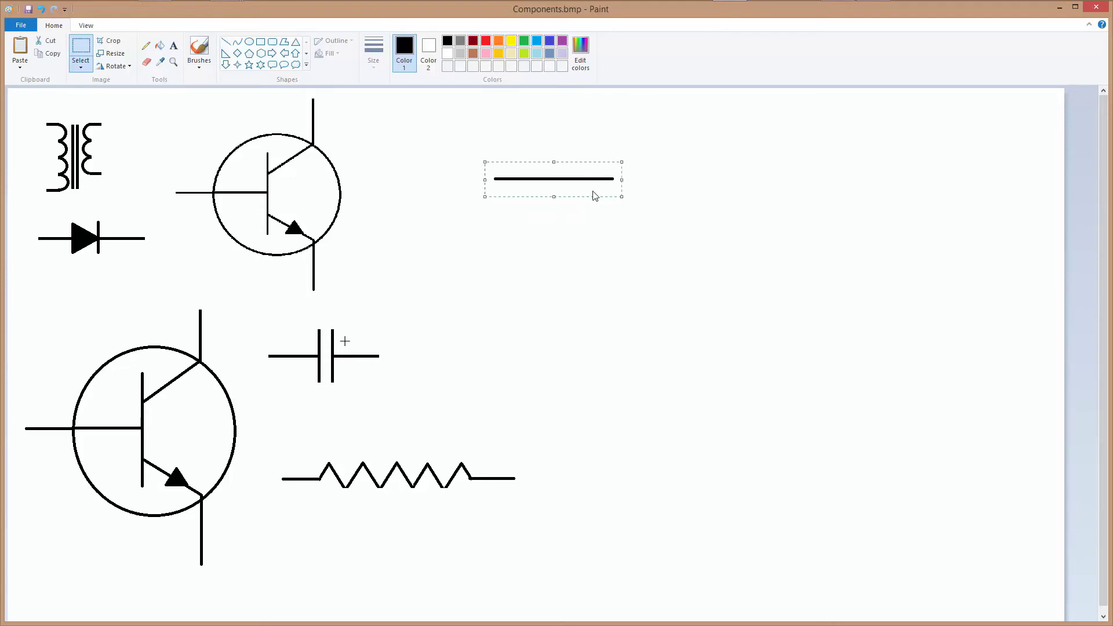
right_click(594, 193)
left_click(620, 211)
right_click(678, 242)
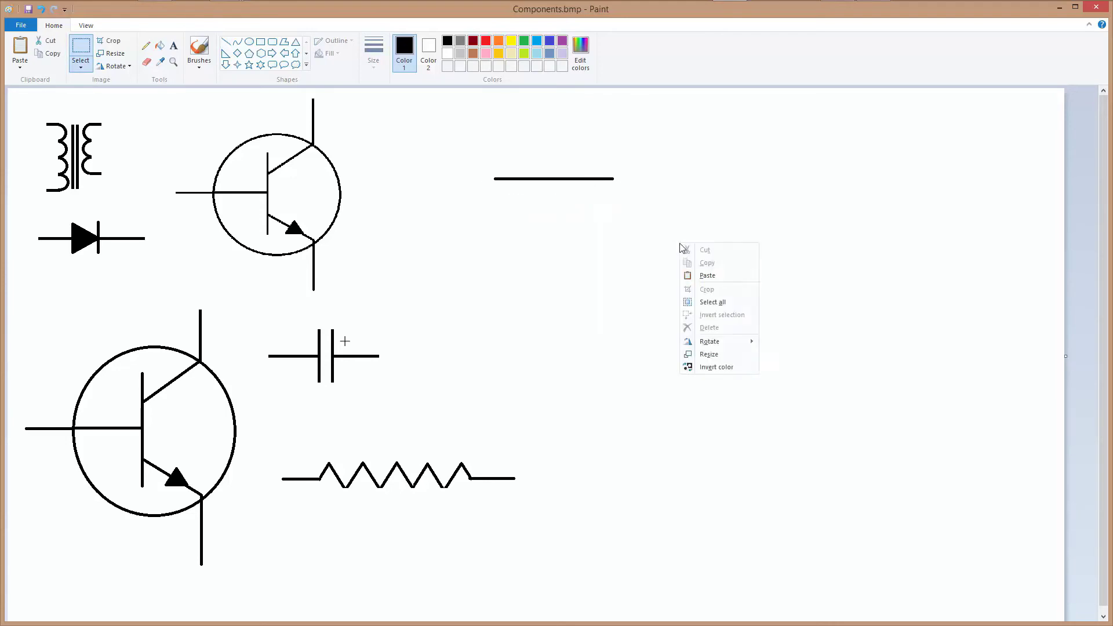
left_click(708, 276)
left_click_drag(54, 106, 699, 232)
left_click(623, 300)
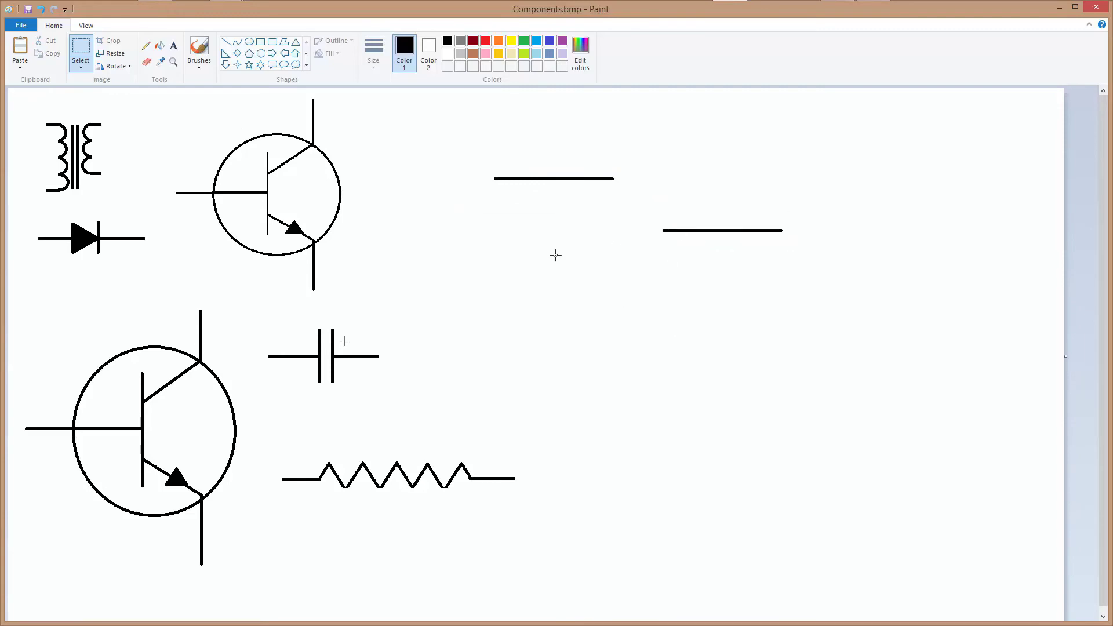
Erase evenly spaced gaps along the copied line with the largest eraser size to make it dashed.
left_click(146, 62)
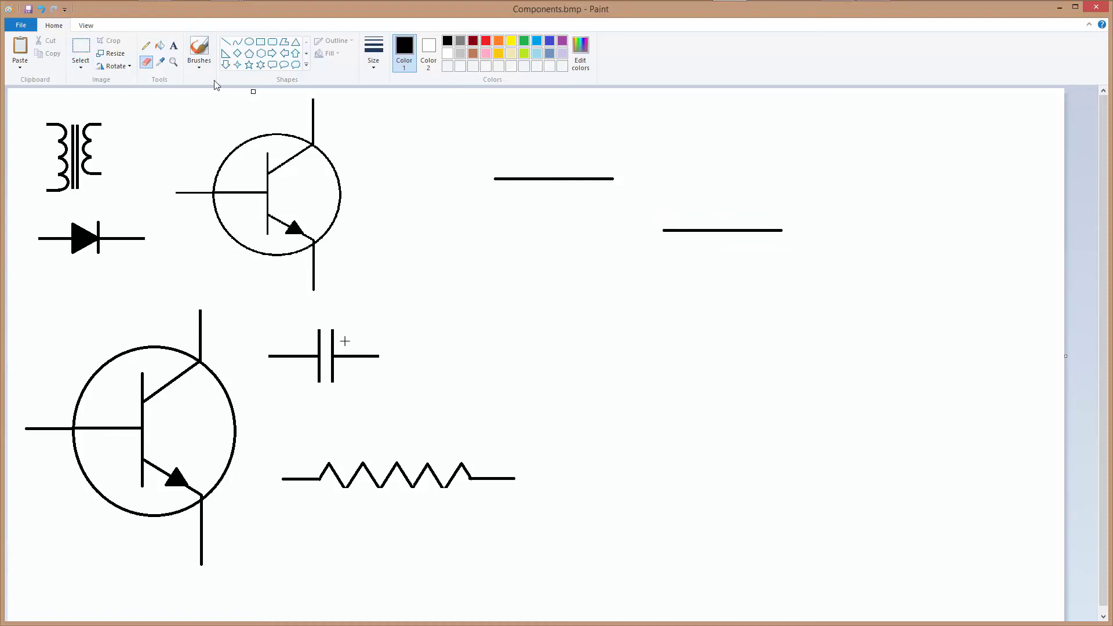
left_click(376, 72)
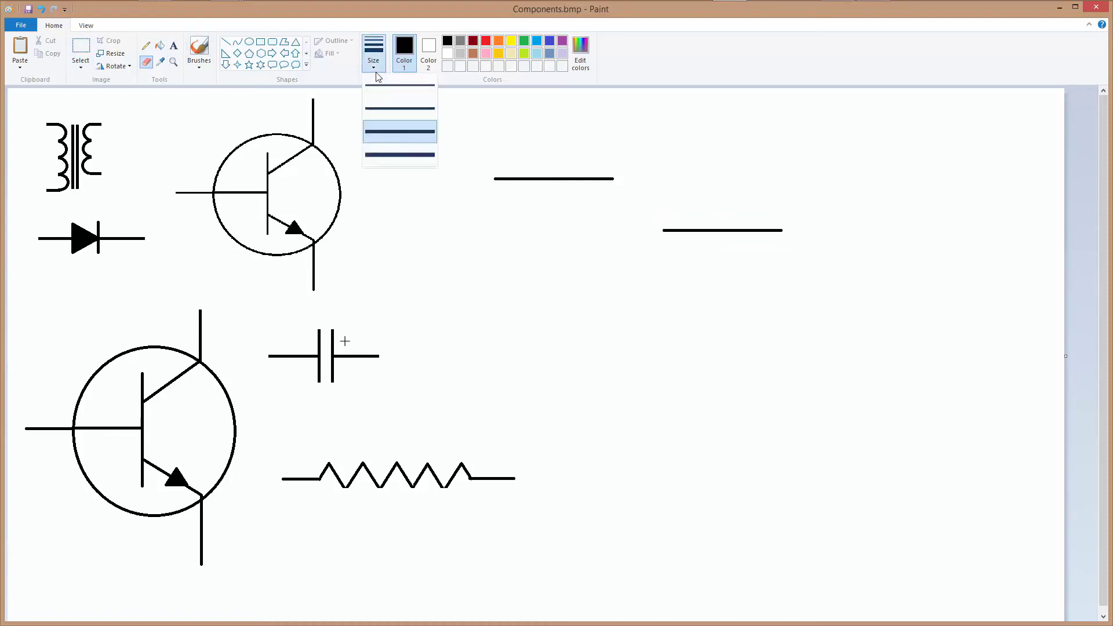
left_click(385, 155)
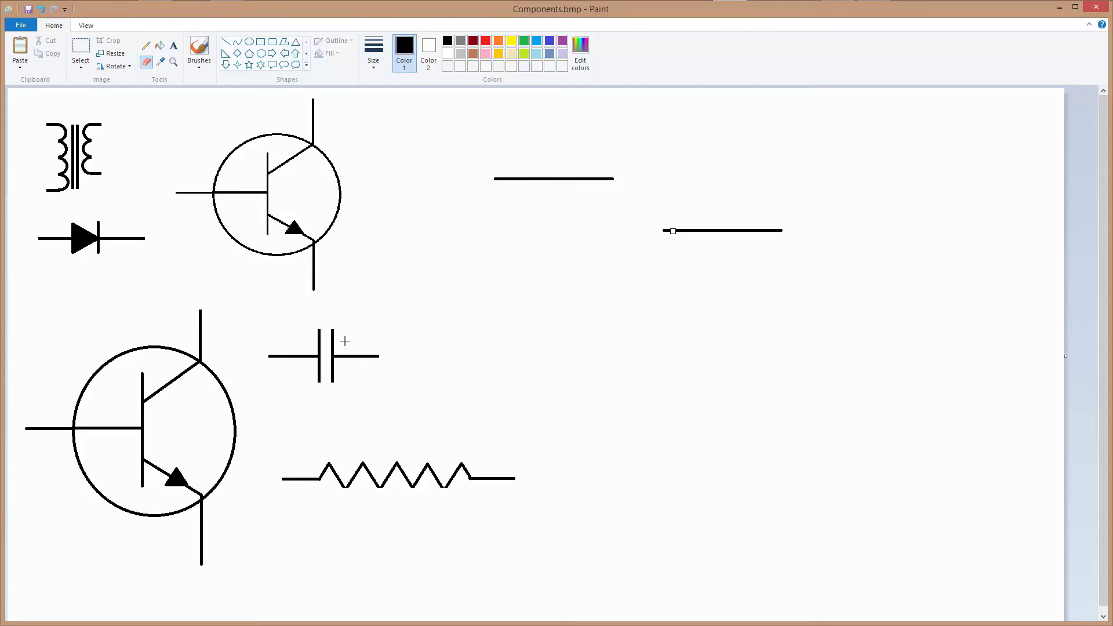
left_click(686, 230)
left_click(739, 231)
Move the dashed line directly beneath the solid horizontal line, aligned with its ends.
left_click(80, 48)
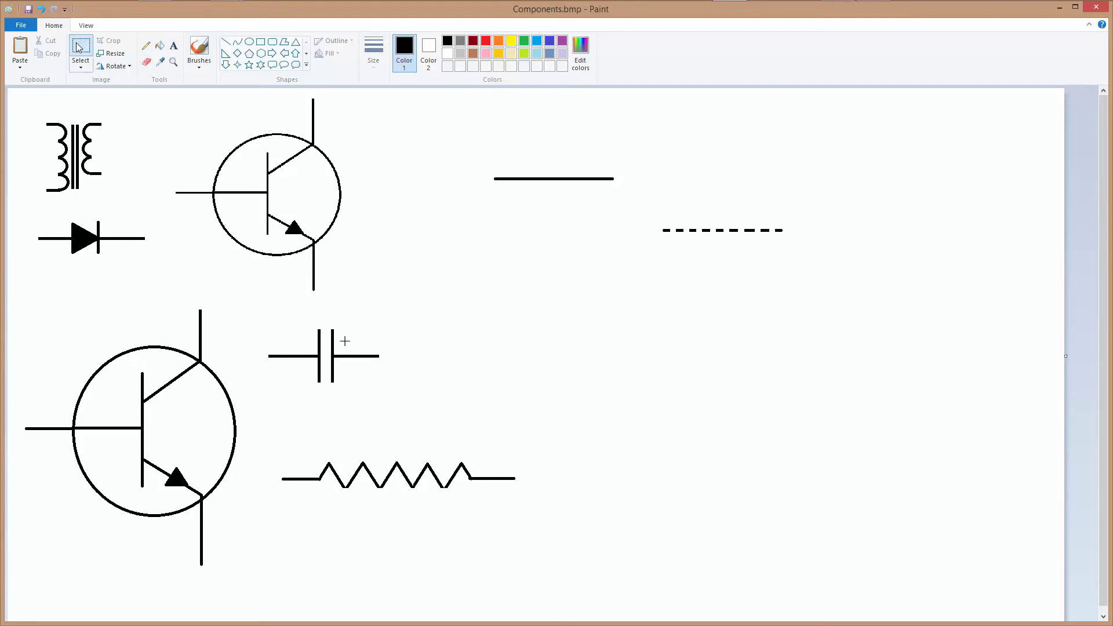
left_click_drag(646, 221, 559, 190)
left_click(584, 226)
Copy the dashed line and stack two copies beneath it with even spacing.
left_click_drag(491, 184, 620, 198)
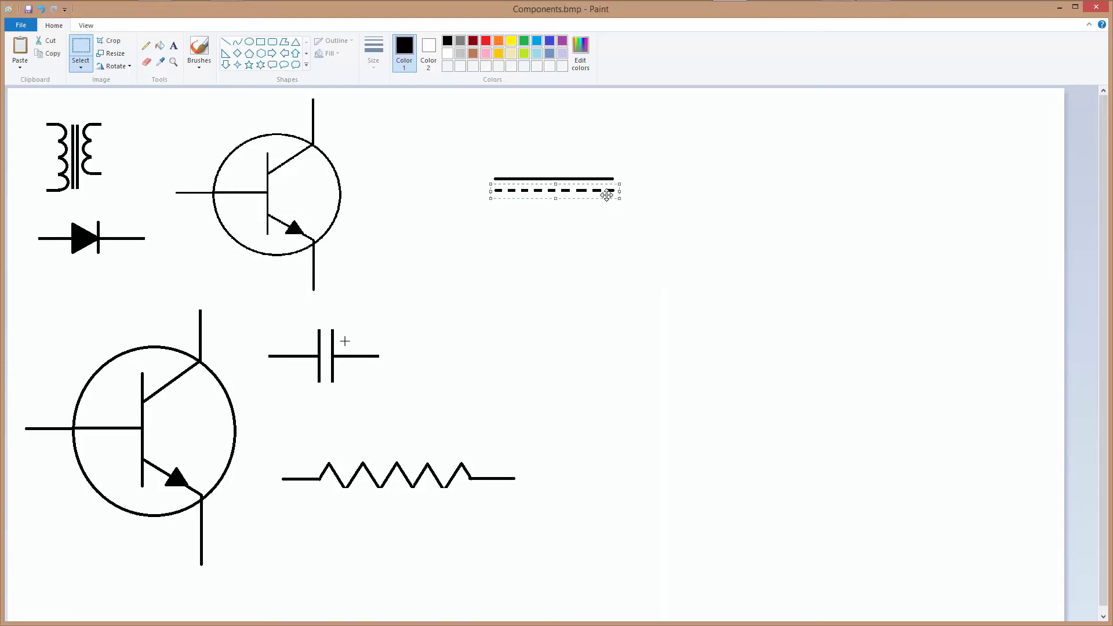
right_click(596, 193)
left_click(617, 215)
right_click(547, 228)
left_click(560, 262)
left_click_drag(81, 95, 562, 200)
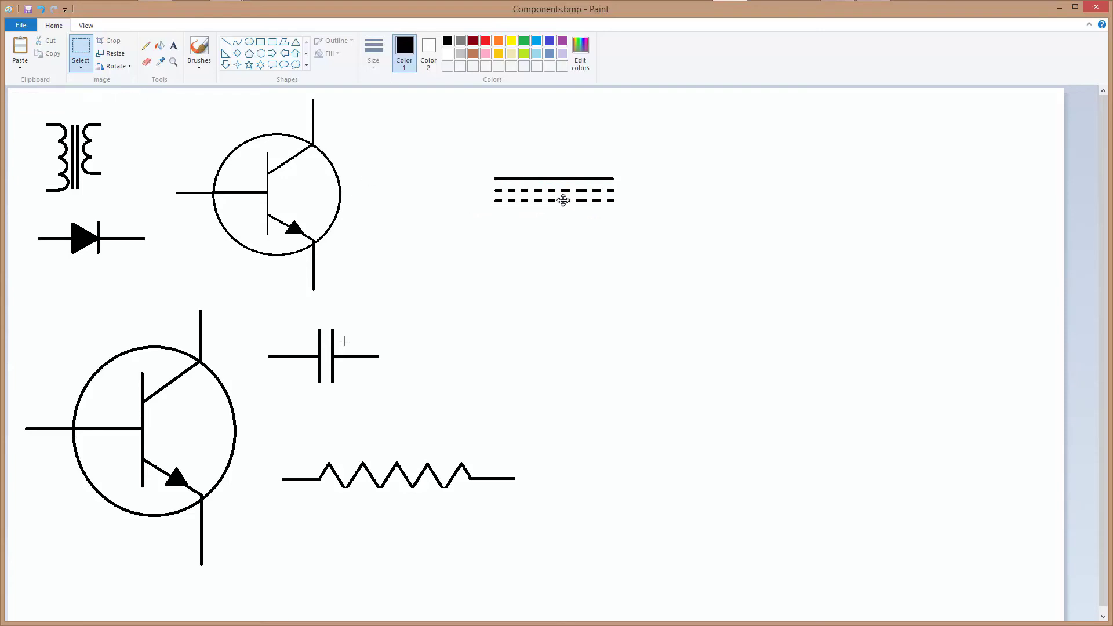
right_click(656, 218)
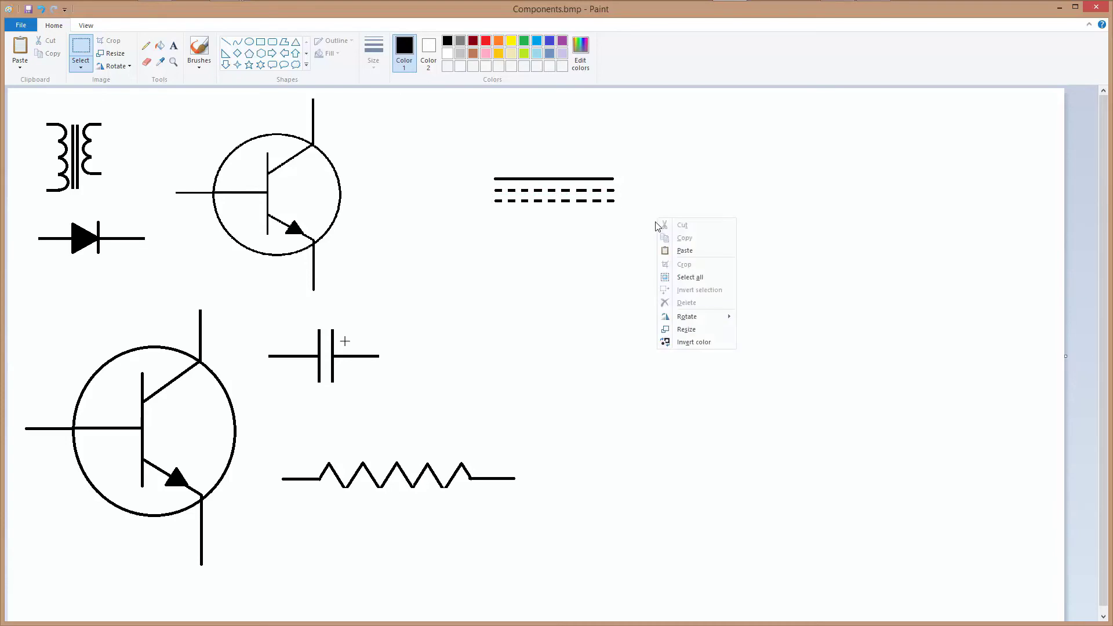
left_click(681, 251)
left_click_drag(93, 96, 578, 210)
left_click(651, 271)
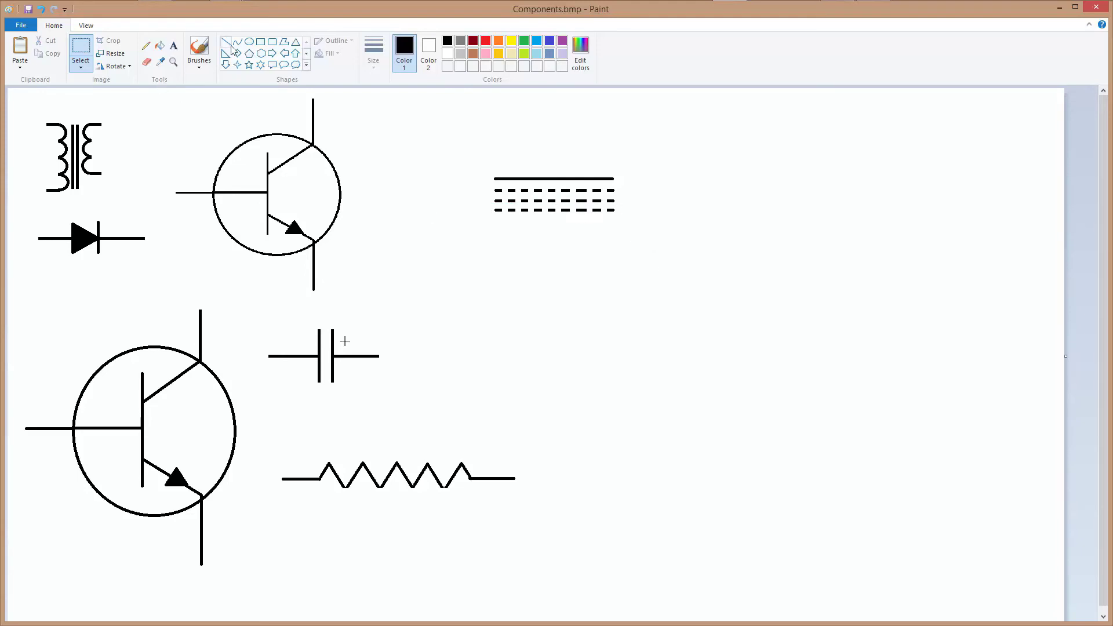
Copy the solid top line and place the copy just below the lowest dashed line.
left_click_drag(508, 187, 621, 183)
right_click(587, 178)
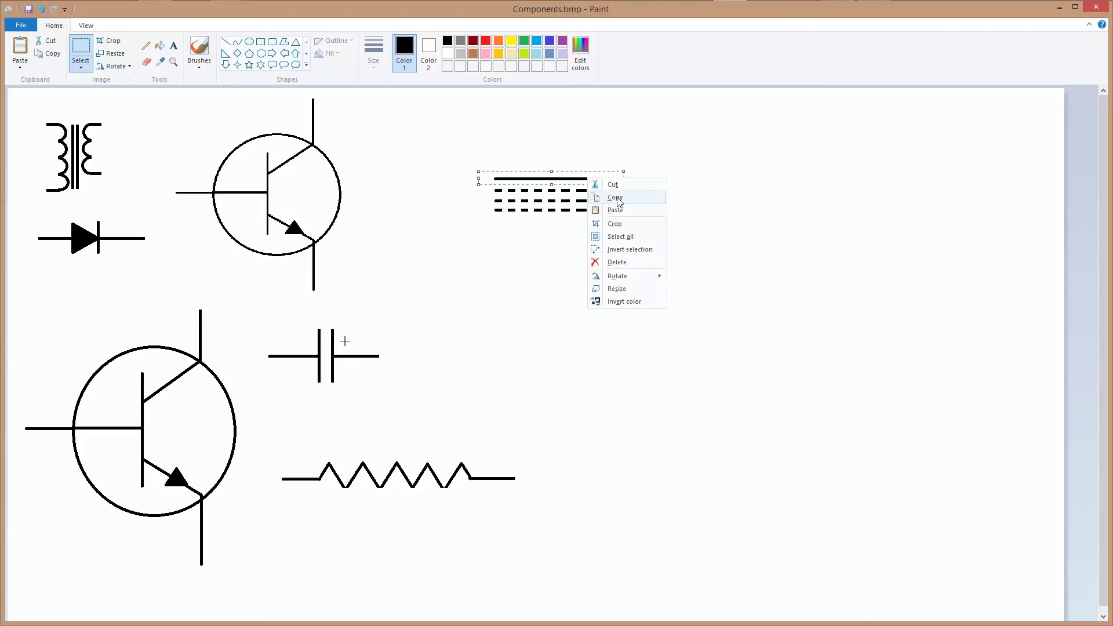
left_click(616, 198)
right_click(504, 251)
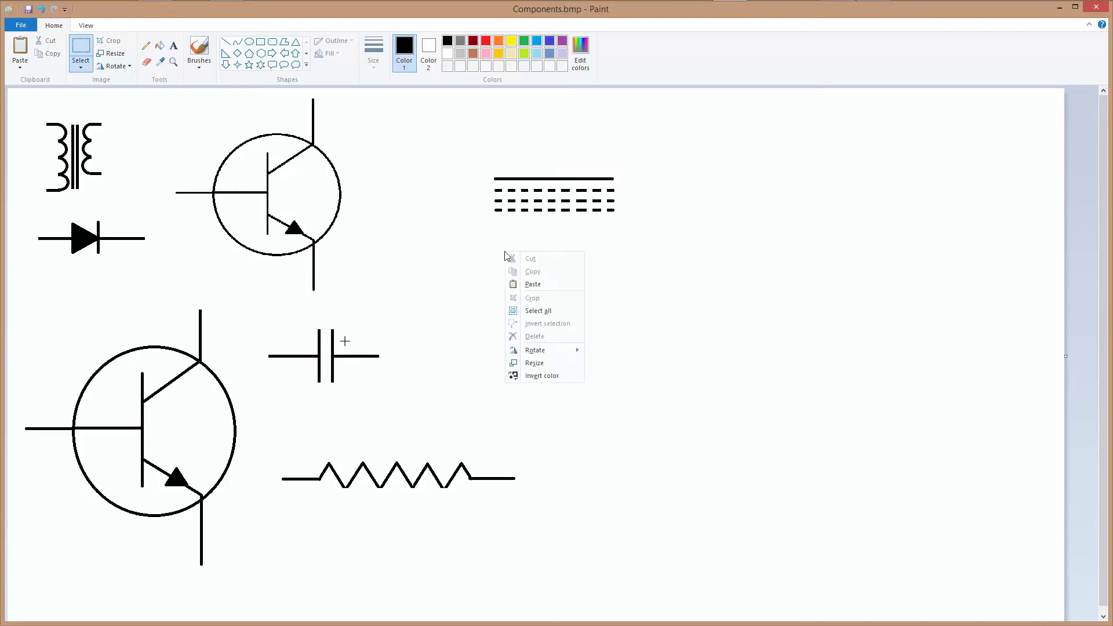
left_click(529, 284)
left_click_drag(99, 105, 540, 219)
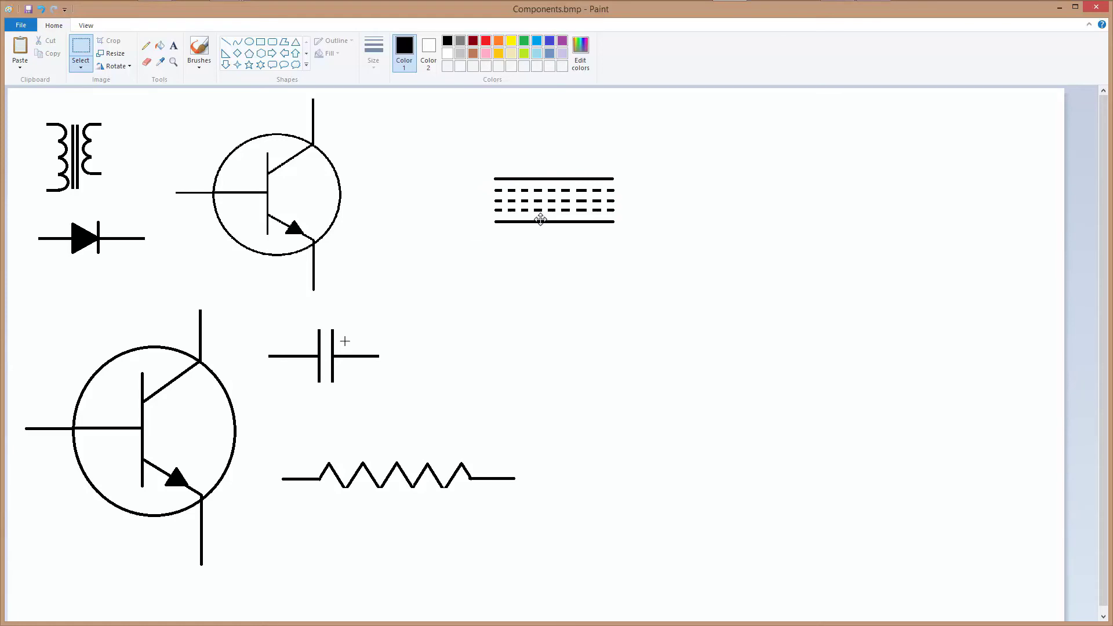
left_click(596, 255)
Cut off the right third of the line stack and extend the dashed lines flush with the solid ones.
left_click_drag(575, 166, 631, 248)
right_click(609, 213)
left_click(632, 217)
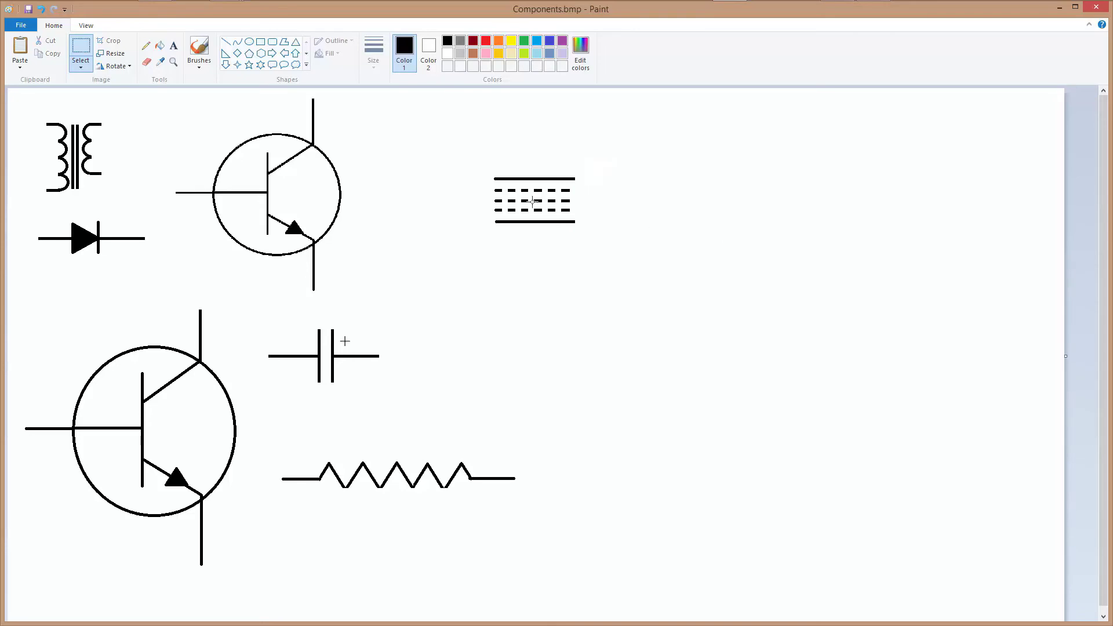
left_click_drag(487, 185, 581, 199)
left_click(614, 199)
Draw a small triangle centred just below the stack of lines.
left_click(293, 45)
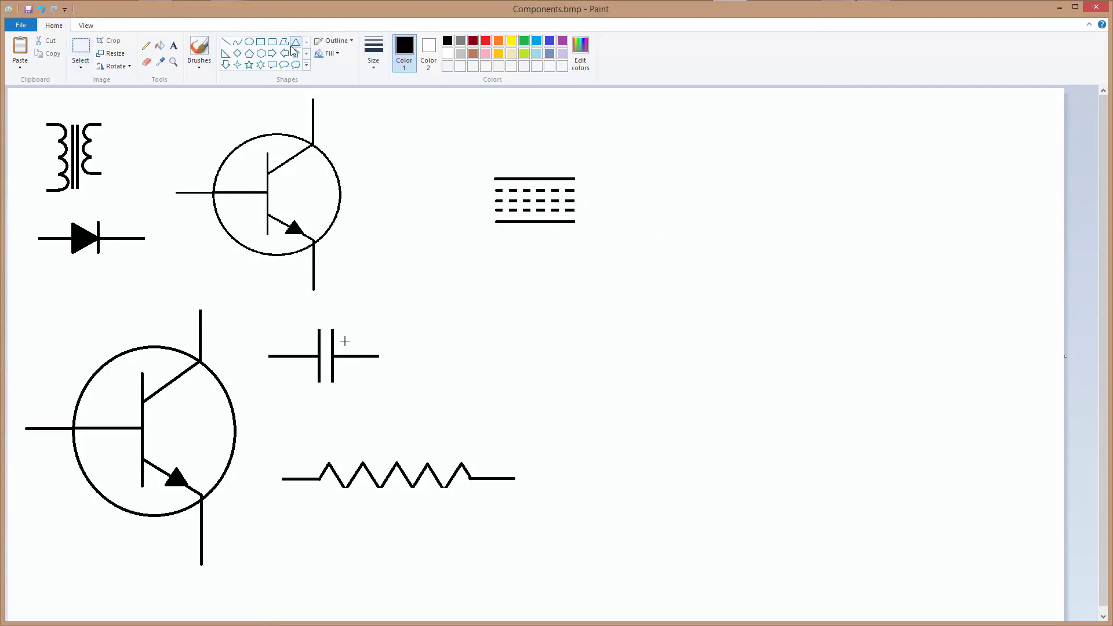
mouse_move(528, 233)
left_mouse_down()
mouse_move(514, 258)
mouse_move(562, 253)
mouse_move(534, 242)
left_mouse_up()
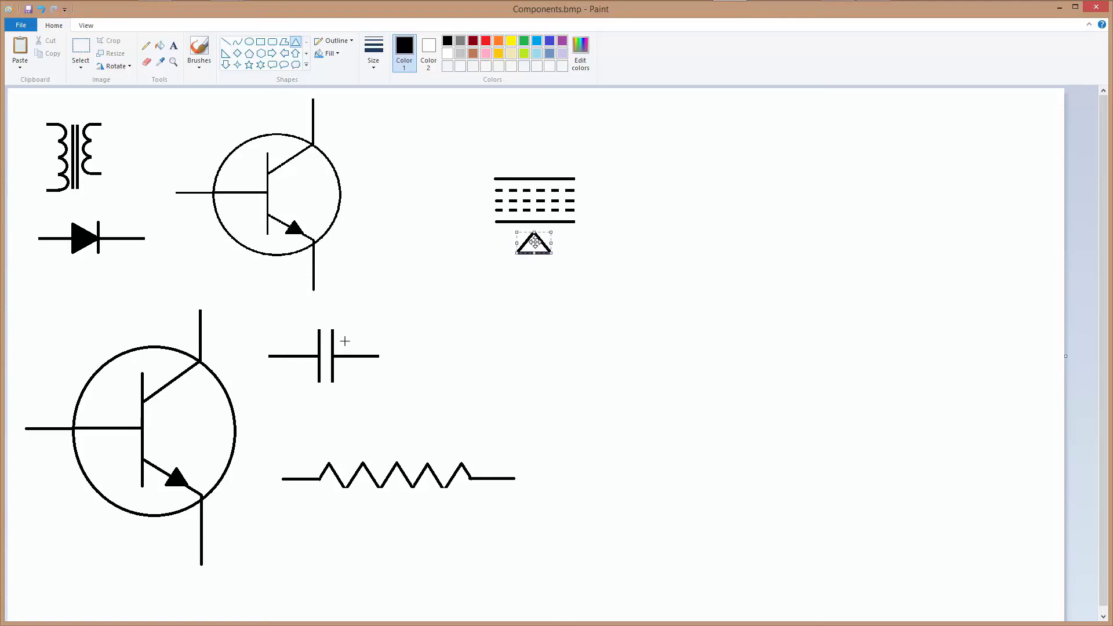
left_click(604, 252)
Cut away the base of the small triangle beneath the line stack, leaving an open inverted V.
left_click(81, 49)
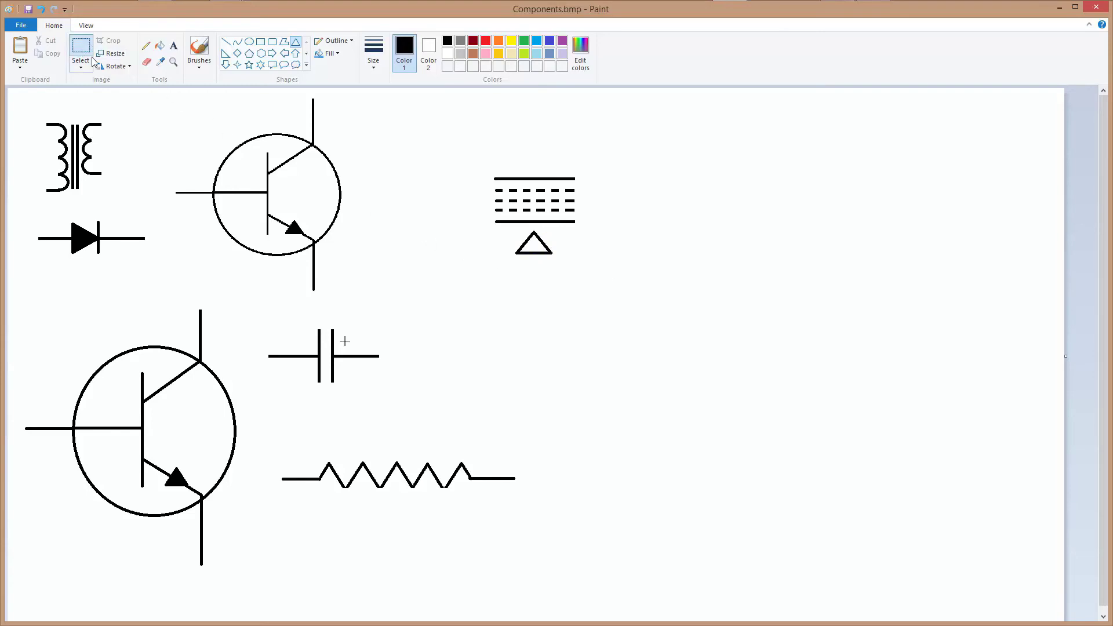
left_click_drag(510, 251, 567, 268)
right_click(549, 266)
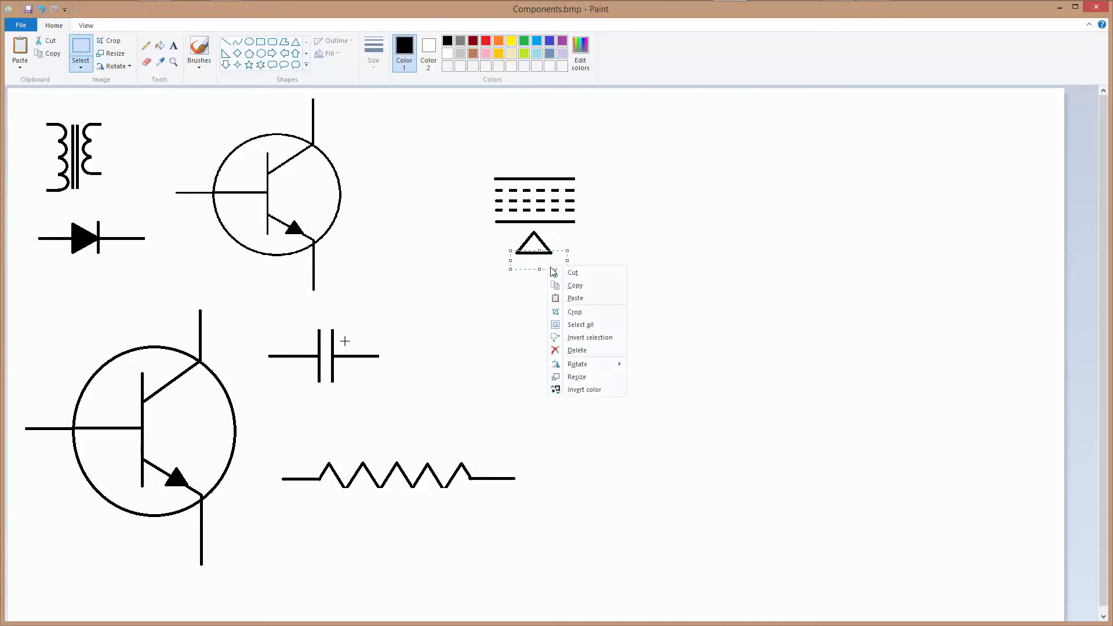
left_click(573, 272)
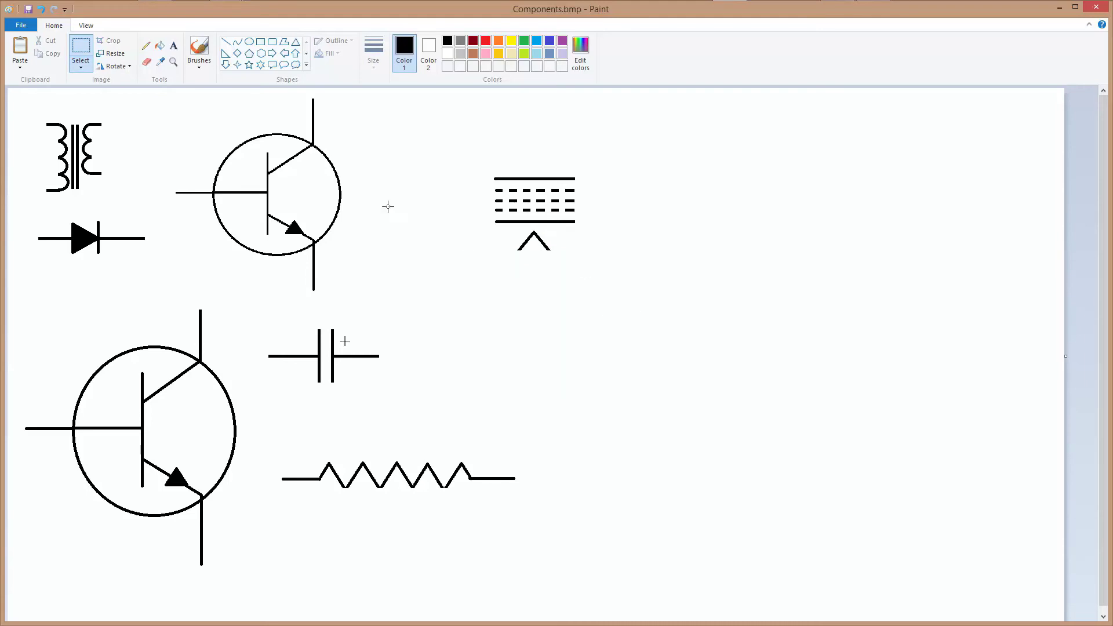
Draw horizontal leads extending left from the ends of the five stacked lines.
left_click(225, 42)
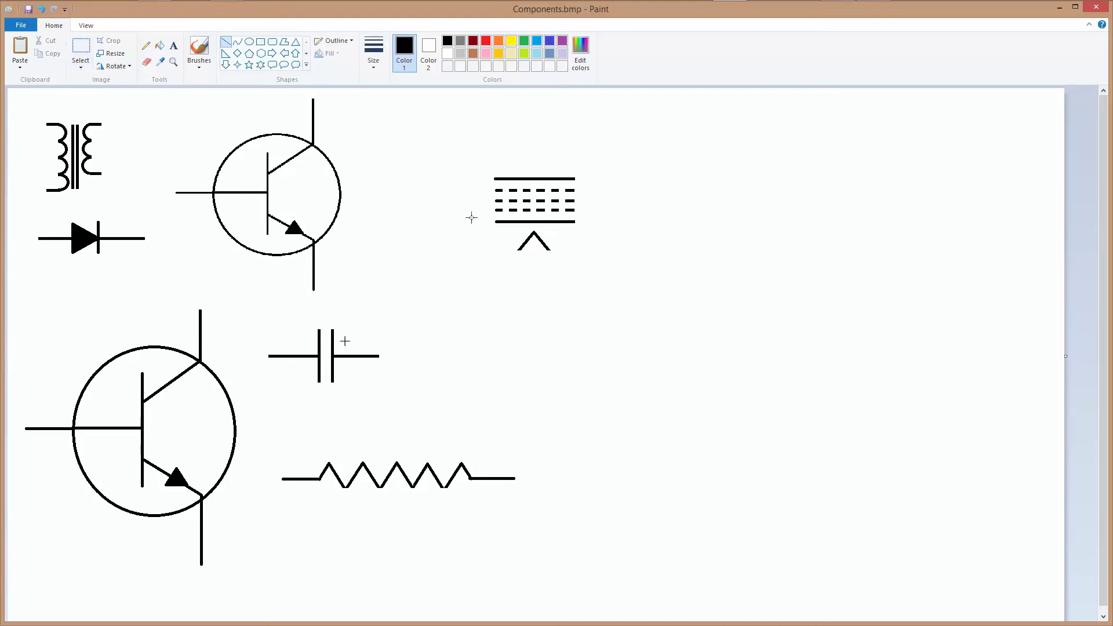
left_click_drag(494, 221, 449, 221)
left_click_drag(494, 210, 455, 211)
left_click(762, 258)
left_click_drag(464, 208, 440, 200)
left_click_drag(440, 199, 441, 200)
left_click(769, 279)
left_click_drag(494, 190, 437, 189)
left_click_drag(495, 179, 423, 179)
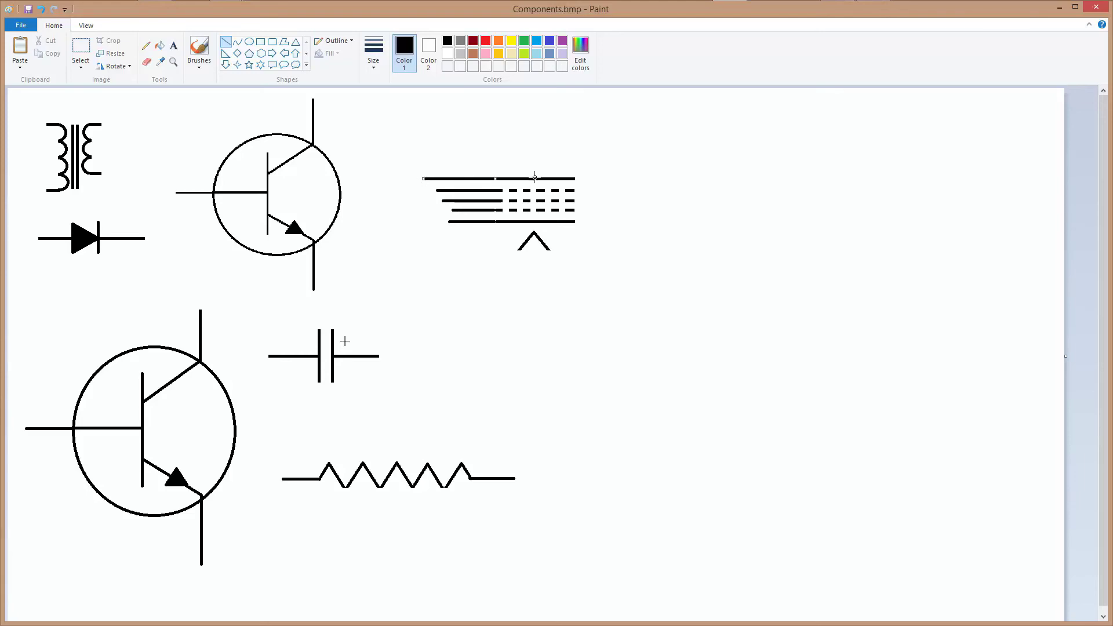
Draw a vertical lead up from the middle of the upper solid line and two legs down from the inverted V.
left_click_drag(534, 178, 533, 136)
left_click_drag(520, 250, 520, 291)
left_click_drag(548, 250, 548, 290)
left_click(671, 289)
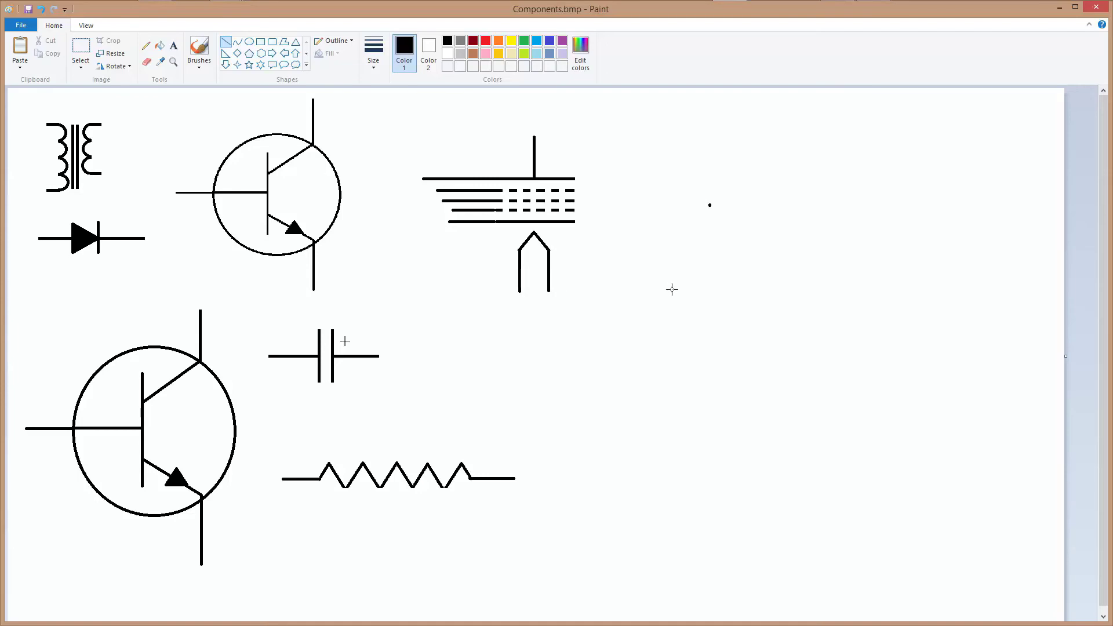
Trim the leads to even lengths by moving the symbol's central block right and cutting the leftover line ends.
left_click(81, 53)
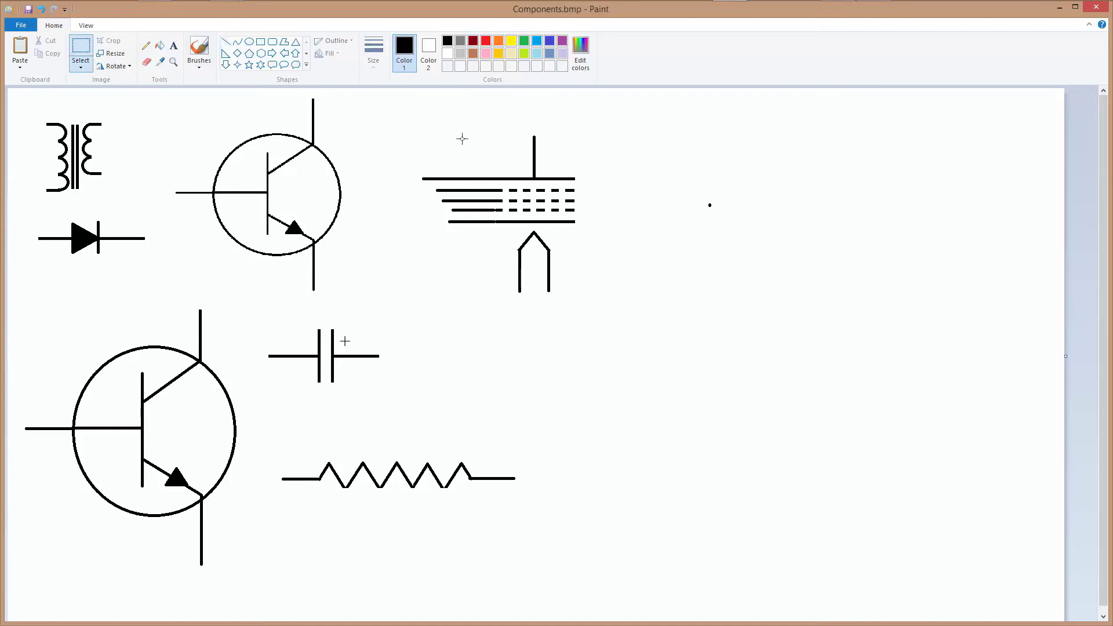
left_click_drag(467, 144, 599, 283)
left_click_drag(540, 227, 711, 227)
left_click(801, 350)
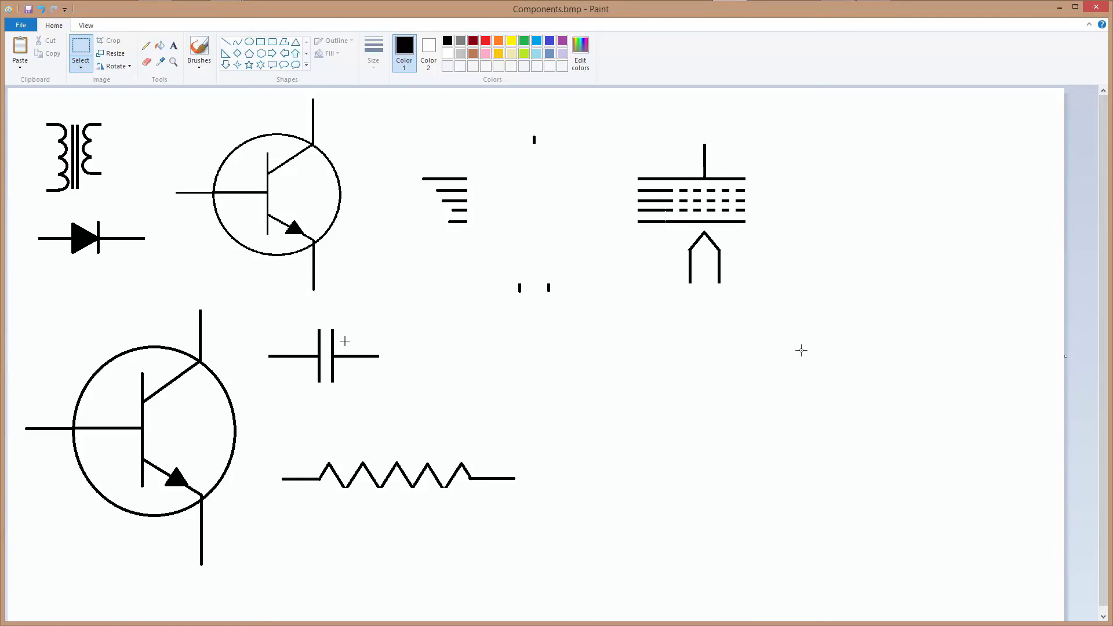
left_click_drag(388, 115, 589, 317)
right_click(525, 247)
left_click(548, 254)
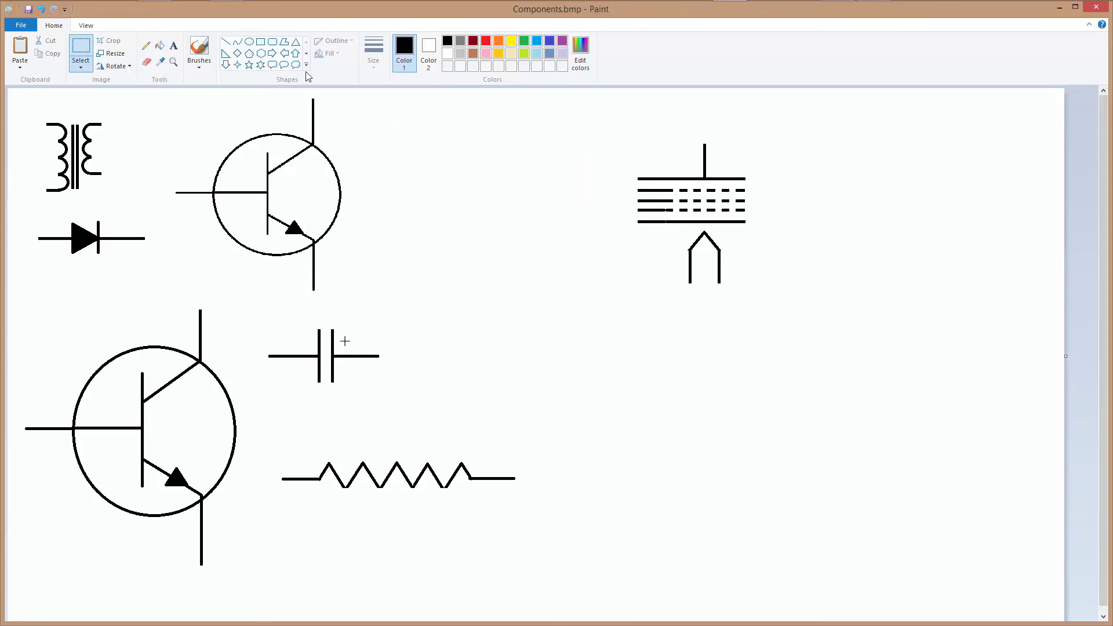
Draw a circle around the electrode lines and move the whole tube symbol beside the upper transistor.
left_click(249, 43)
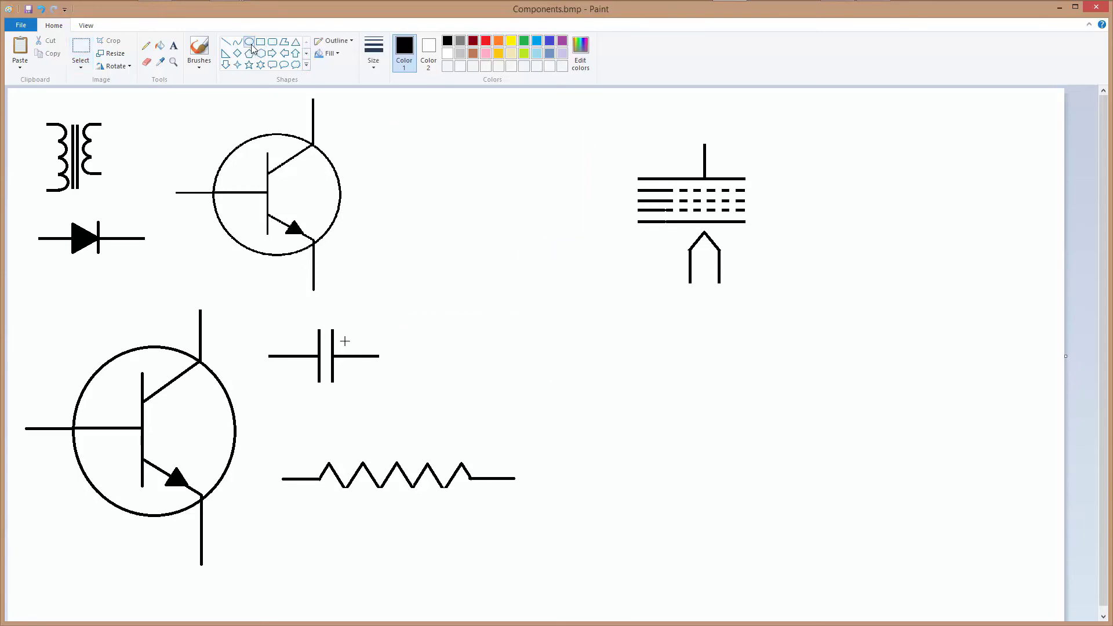
left_click_drag(653, 150, 758, 257)
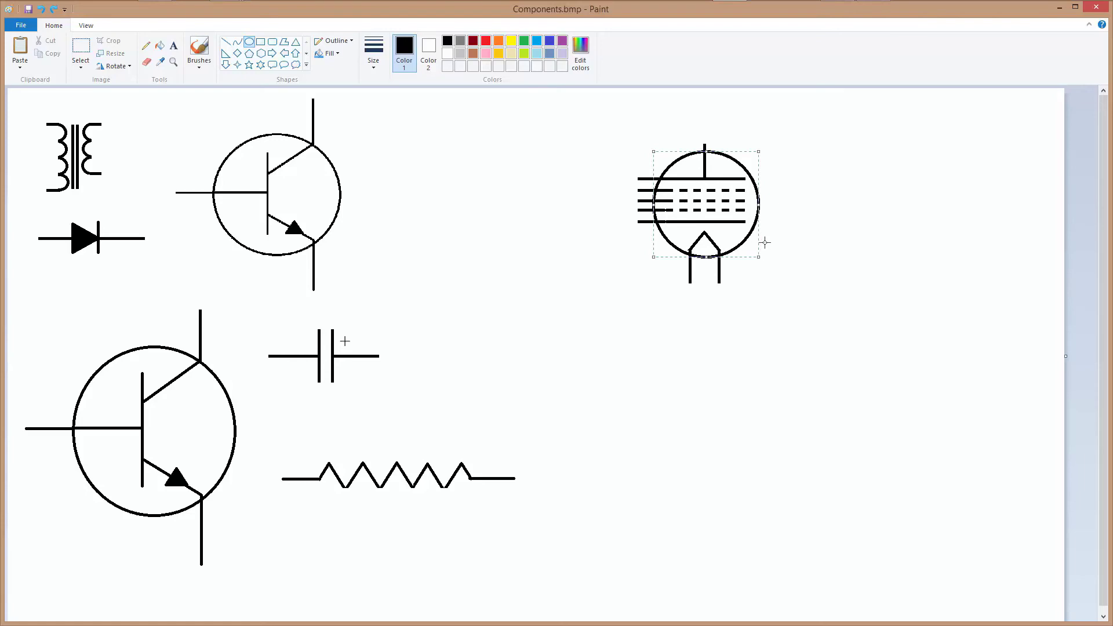
left_click(80, 51)
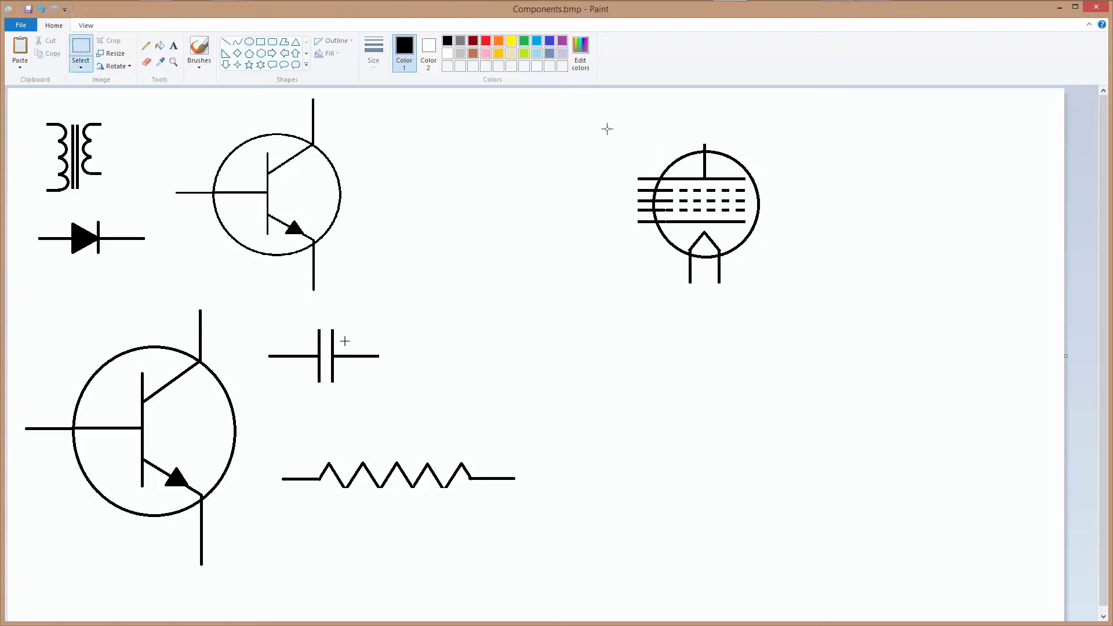
left_click_drag(607, 128, 786, 307)
left_click_drag(702, 228, 462, 205)
left_click(714, 276)
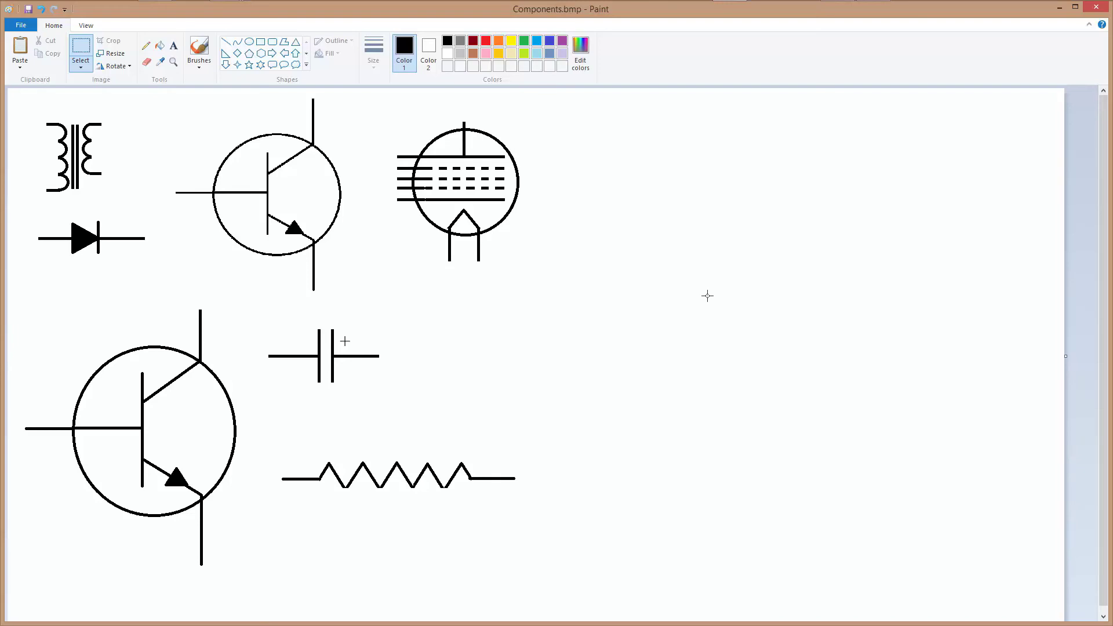
Draw two closely spaced parallel vertical lines of equal length in the empty area right of the tube symbol.
left_click(225, 44)
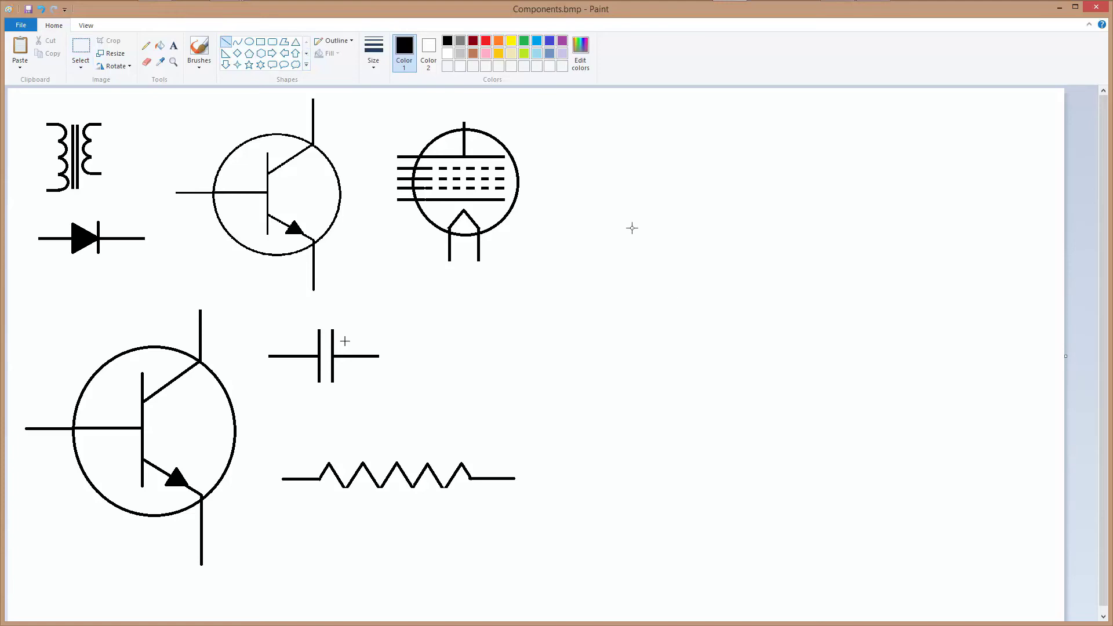
left_click_drag(631, 218, 632, 334)
left_click_drag(643, 218, 643, 333)
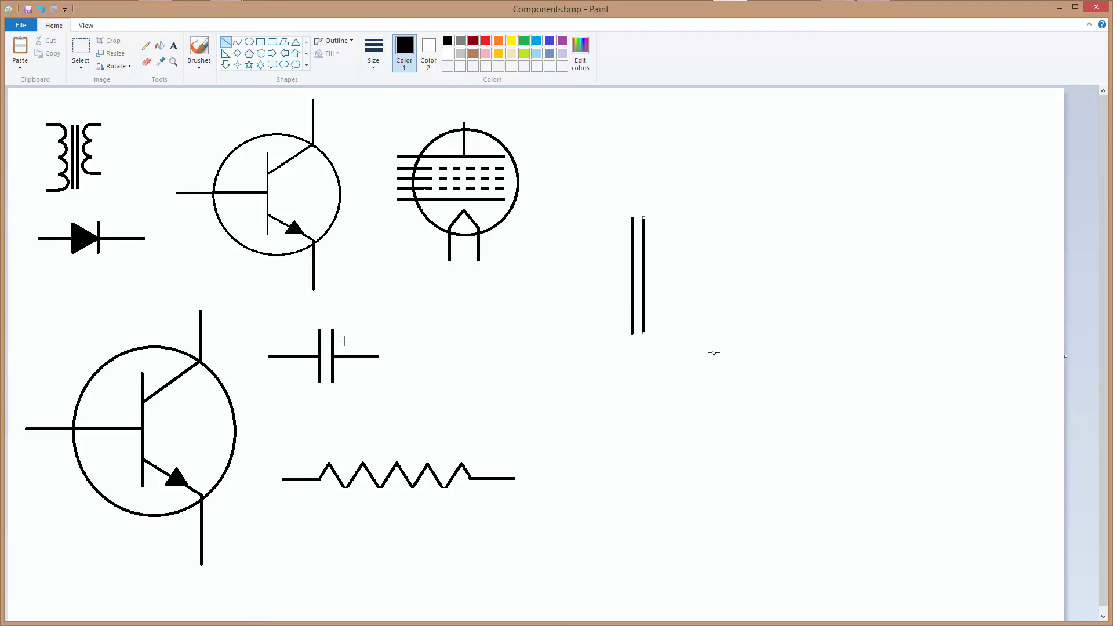
Duplicate the pair of vertical lines and place the copy alongside, making four evenly spaced lines.
left_click(76, 54)
left_click_drag(614, 209, 655, 343)
right_click(640, 298)
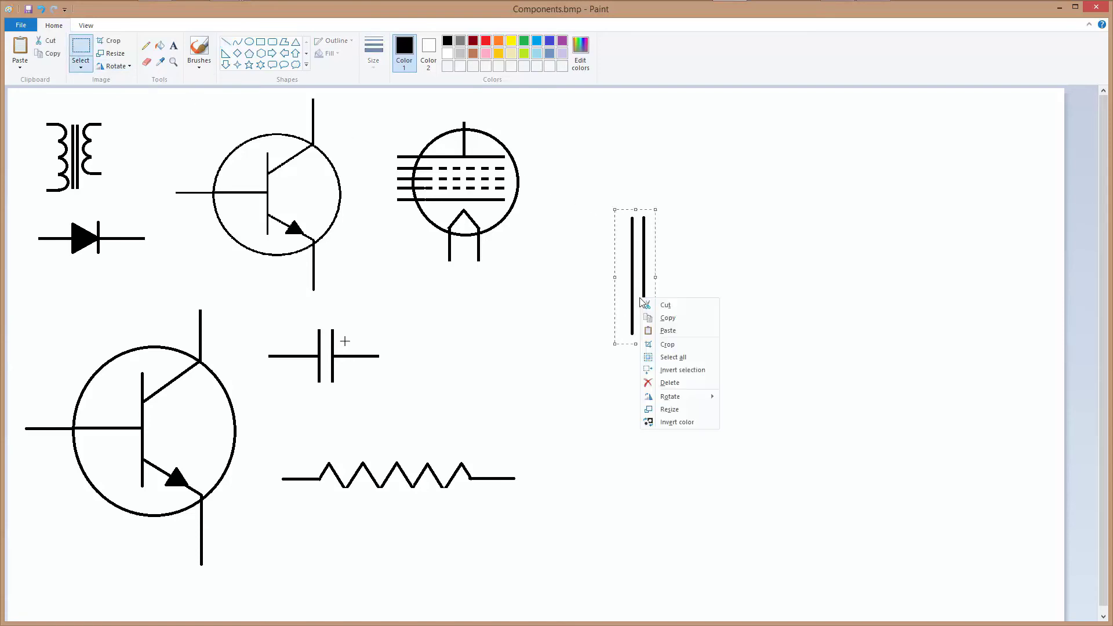
left_click(673, 318)
right_click(698, 281)
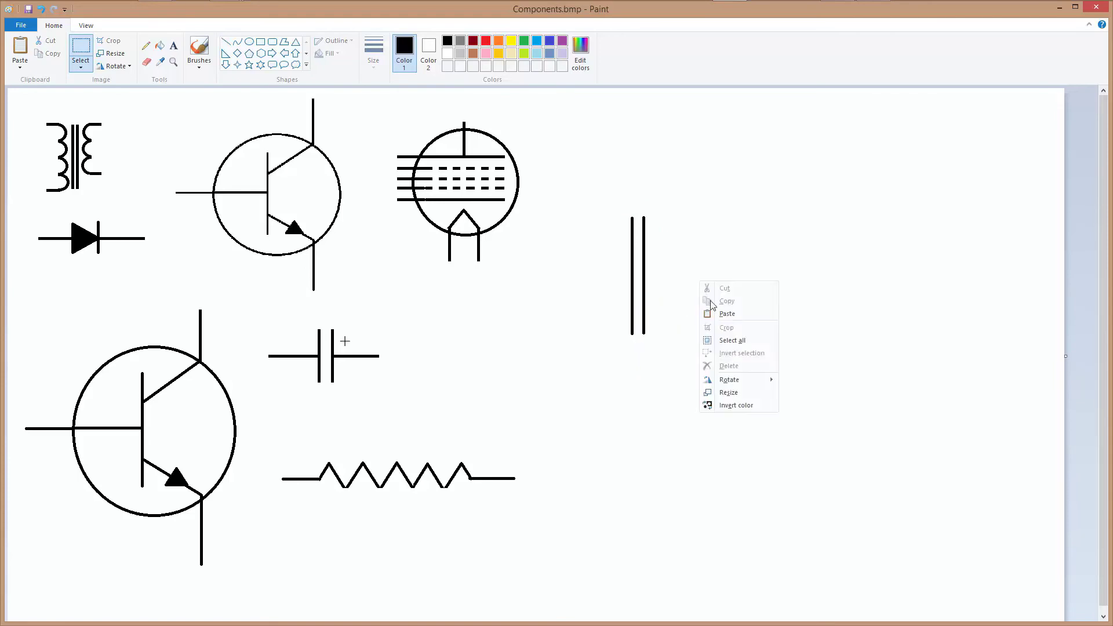
left_click(729, 320)
left_click_drag(34, 152, 691, 272)
left_click(749, 296)
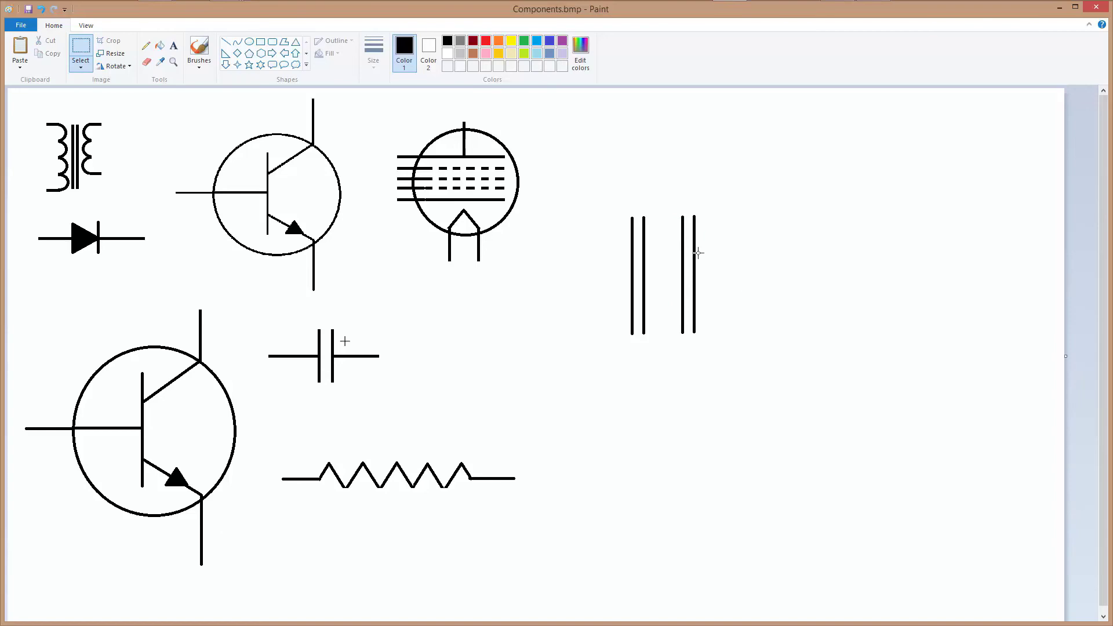
left_click_drag(677, 213, 665, 308)
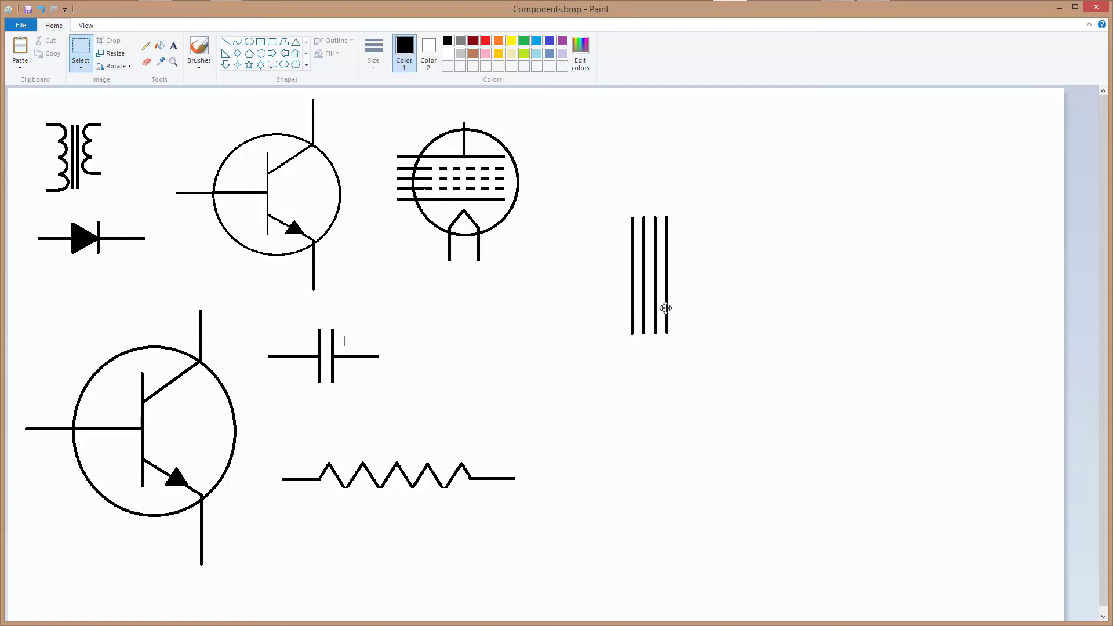
left_click(735, 332)
Copy the four vertical lines and place the copy alongside to form a row of eight evenly spaced lines.
left_click_drag(626, 210, 672, 342)
right_click(646, 299)
left_click(675, 319)
right_click(602, 298)
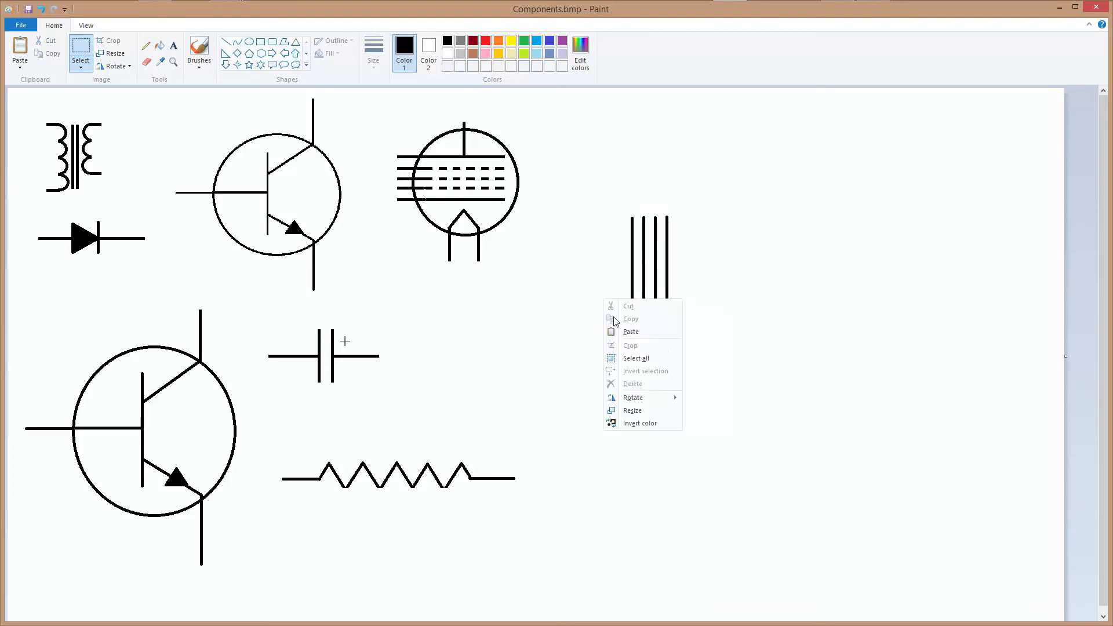
left_click(629, 331)
left_click_drag(44, 164, 685, 282)
left_click(813, 330)
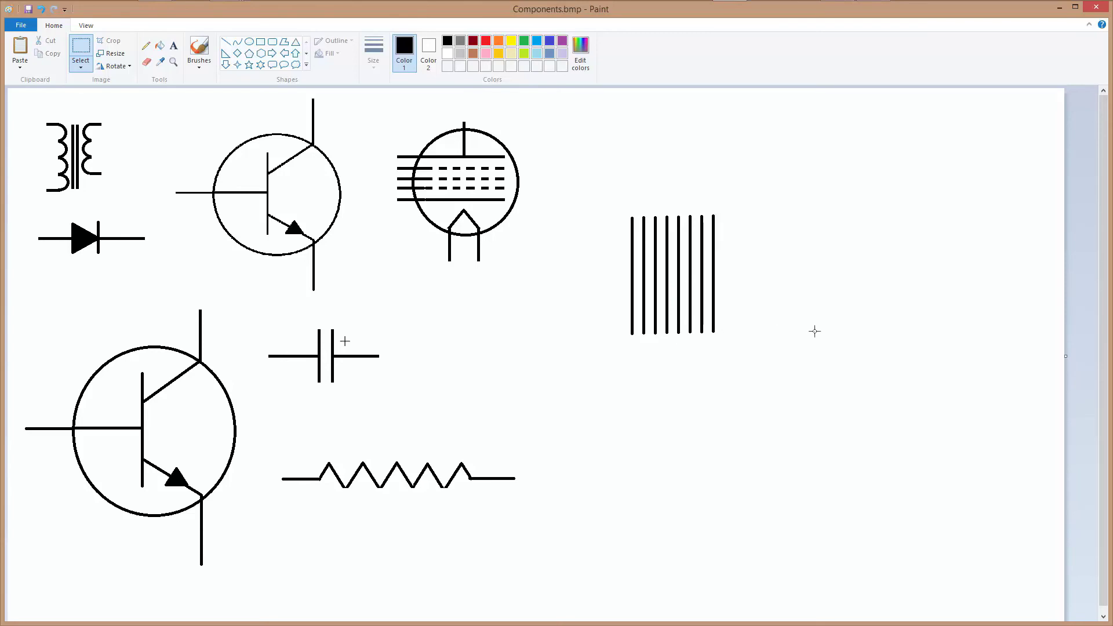
Draw a wide rectangle across the upper half of the eight vertical lines, extending slightly past both sides.
left_click(264, 43)
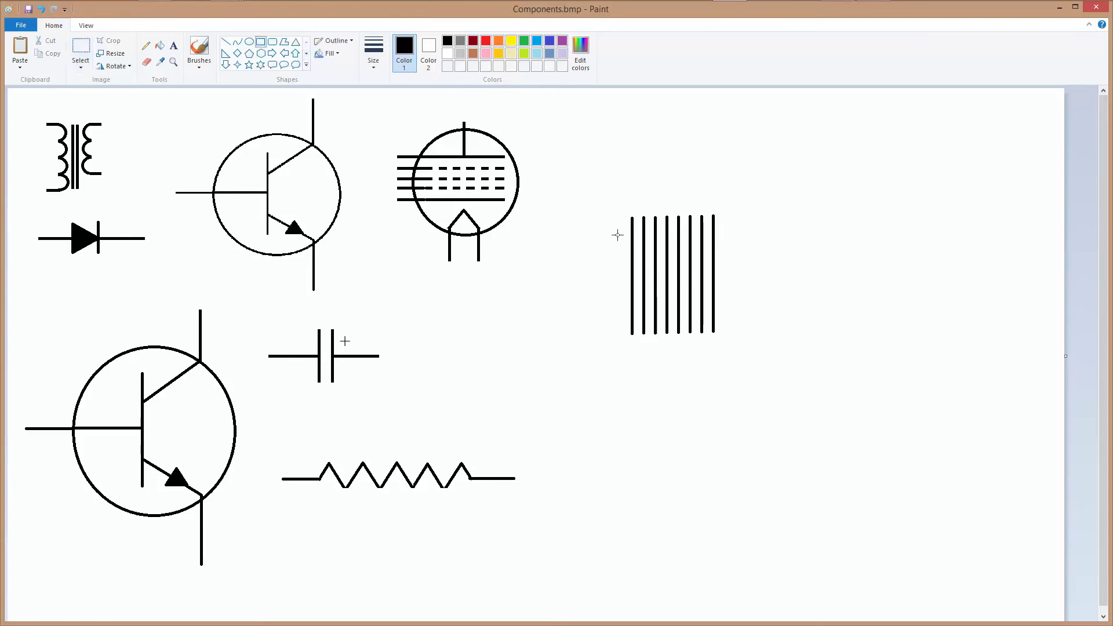
left_click_drag(618, 236, 727, 278)
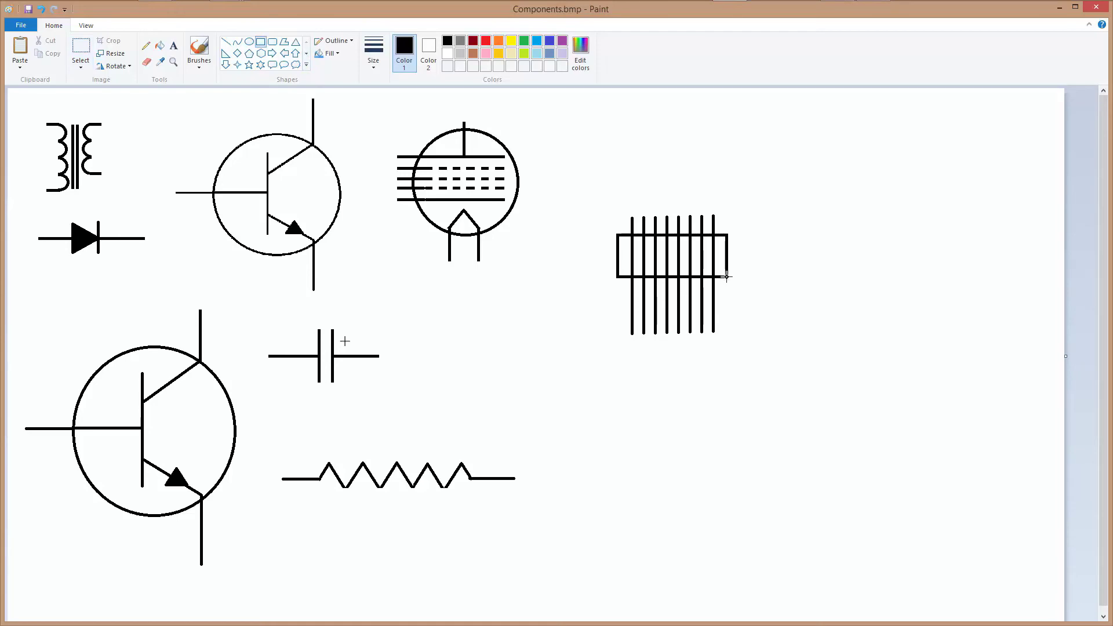
left_click_drag(727, 278, 726, 277)
left_click(782, 309)
Clear the vertical line segments inside the rectangle, leaving an empty chip body.
left_click(81, 47)
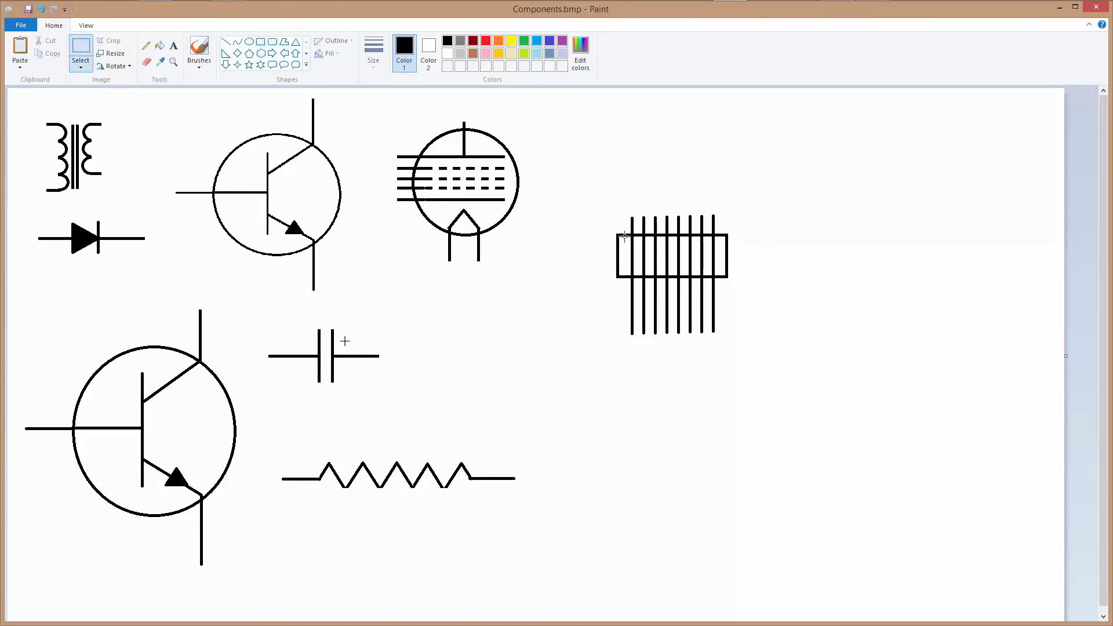
left_click_drag(624, 236, 710, 276)
right_click(703, 264)
left_click(727, 270)
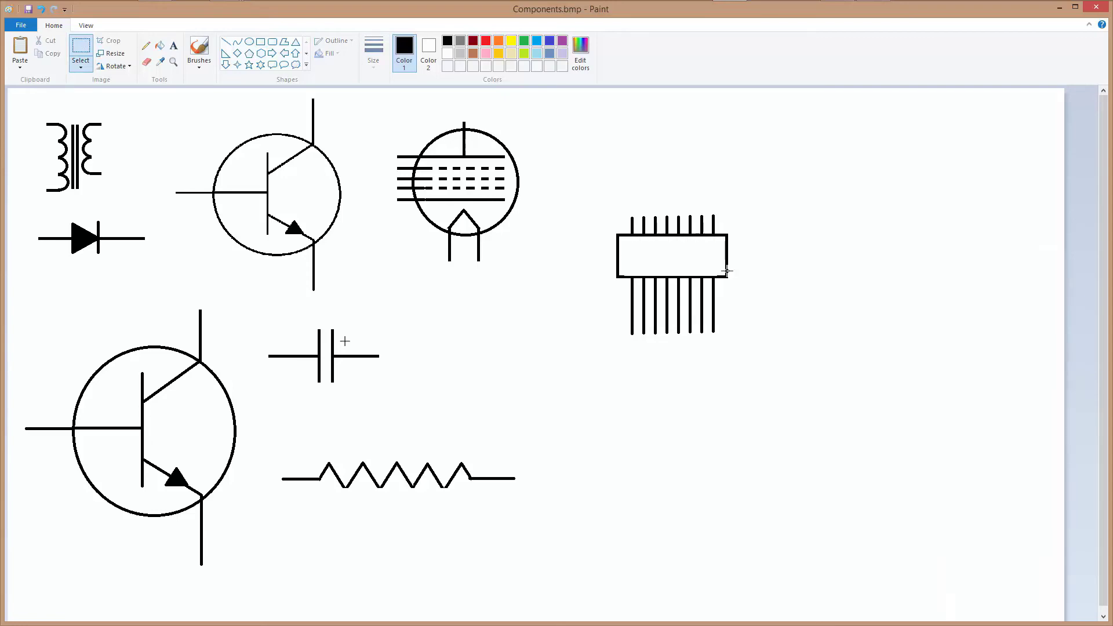
Shorten the chip's pins by moving its body with short pin stubs to the right and cutting the leftover line ends.
left_click_drag(610, 271, 732, 285)
left_click_drag(651, 259, 831, 262)
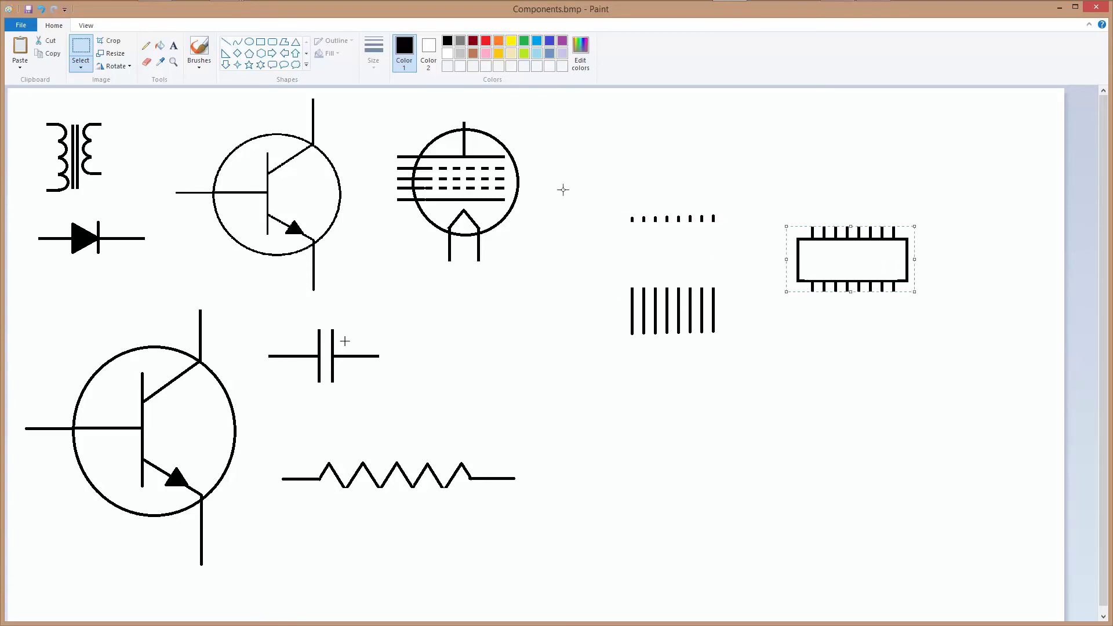
left_click_drag(595, 194, 735, 354)
right_click(676, 269)
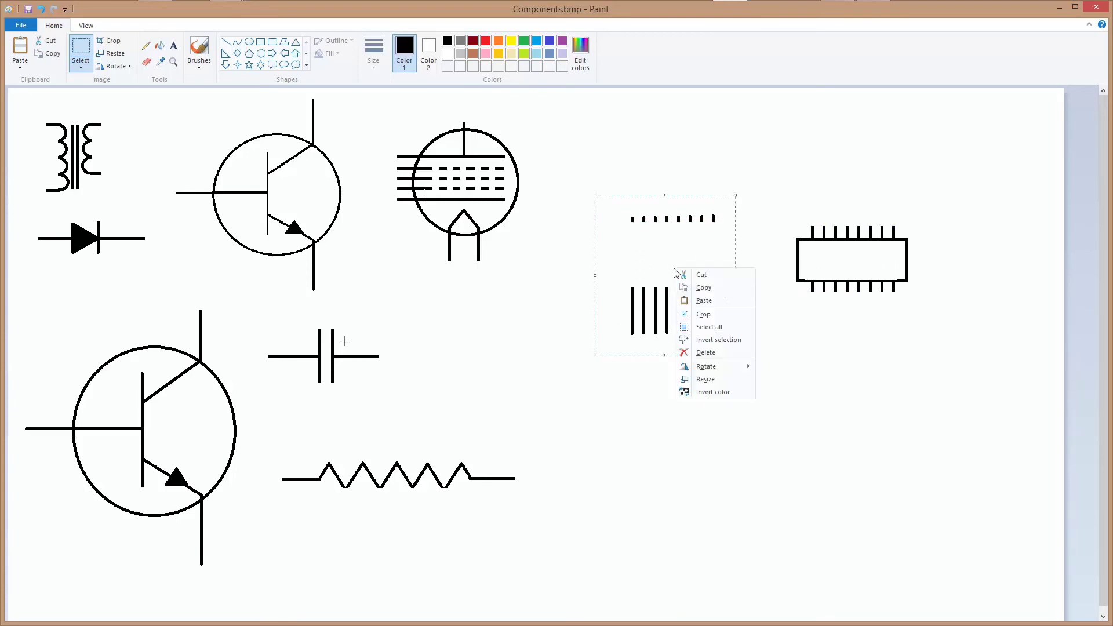
left_click(701, 275)
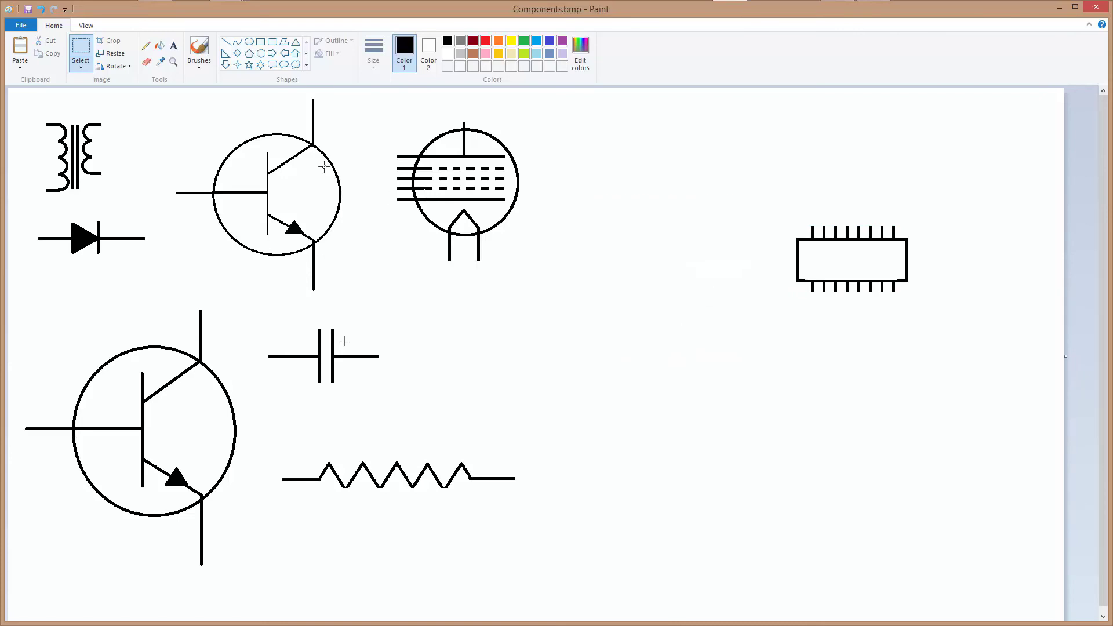
Move the chip symbol below the tube symbol, level with the capacitor.
left_click(80, 49)
left_click_drag(774, 215, 920, 305)
left_click_drag(874, 267, 513, 361)
left_click(683, 361)
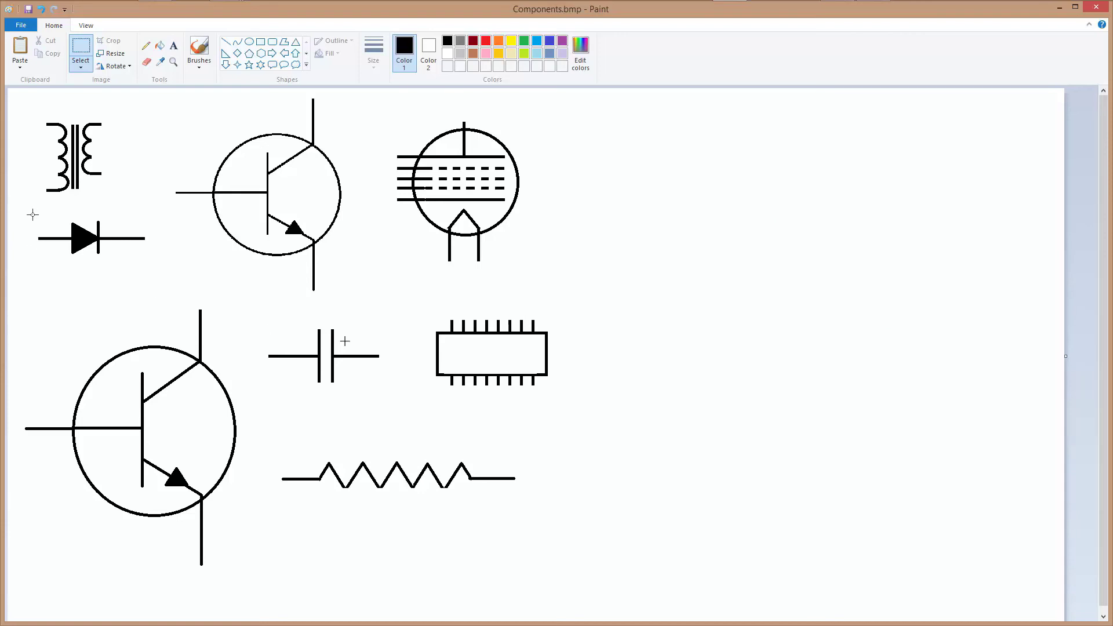
Copy the diode symbol and place the copy in the empty area right of the tube symbol.
left_click_drag(83, 255, 155, 259)
right_click(111, 241)
left_click(148, 265)
left_click_drag(657, 193, 776, 252)
left_click(510, 109)
right_click(563, 126)
left_click(590, 158)
left_click_drag(86, 114, 713, 272)
left_click(698, 339)
Draw a small diagonal arrow pointing up and away from the copied diode's bar, using the second-thinnest line size.
left_click(226, 42)
left_click(371, 61)
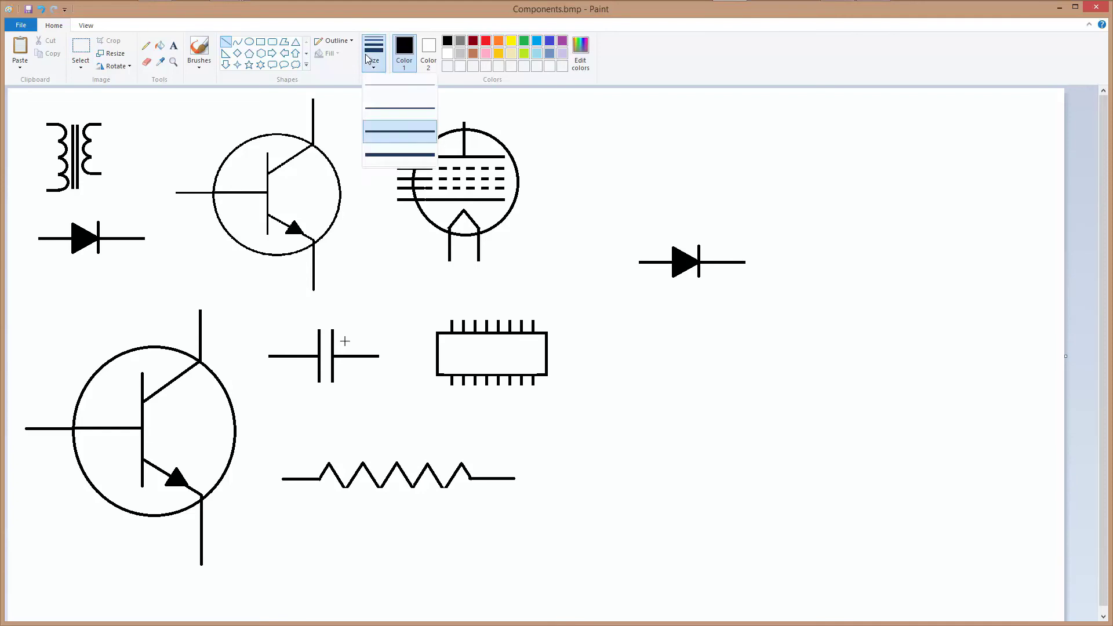
left_click(376, 109)
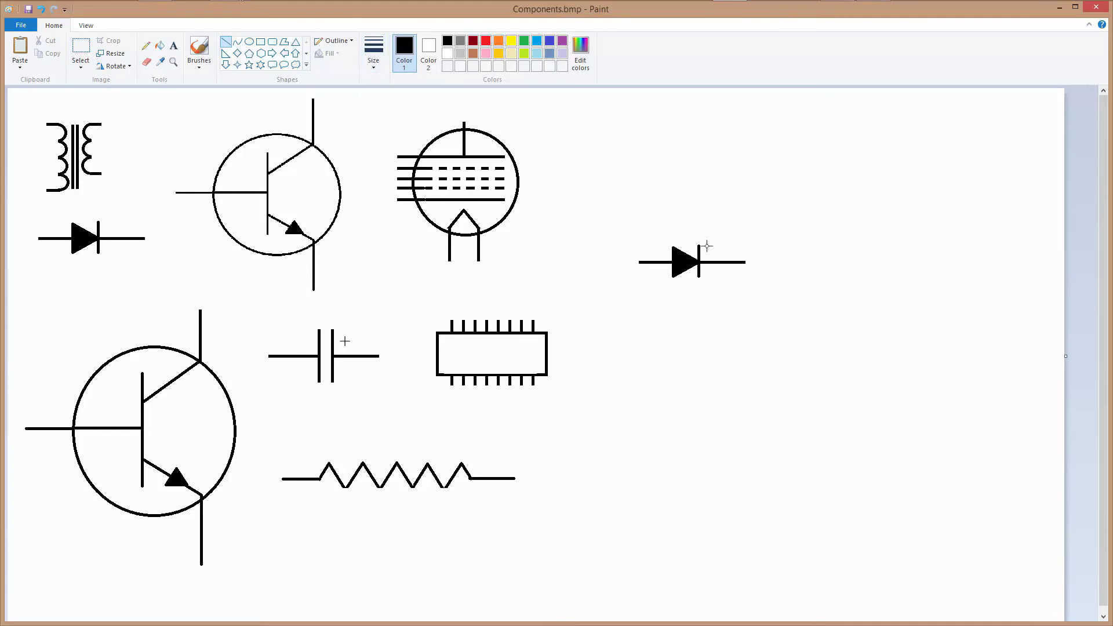
left_click_drag(705, 253, 717, 246)
left_click(755, 243)
left_click_drag(714, 247, 704, 243)
Cut the stray dash near the arrow and move the light-emitting diode symbol below the resistor.
left_click(81, 47)
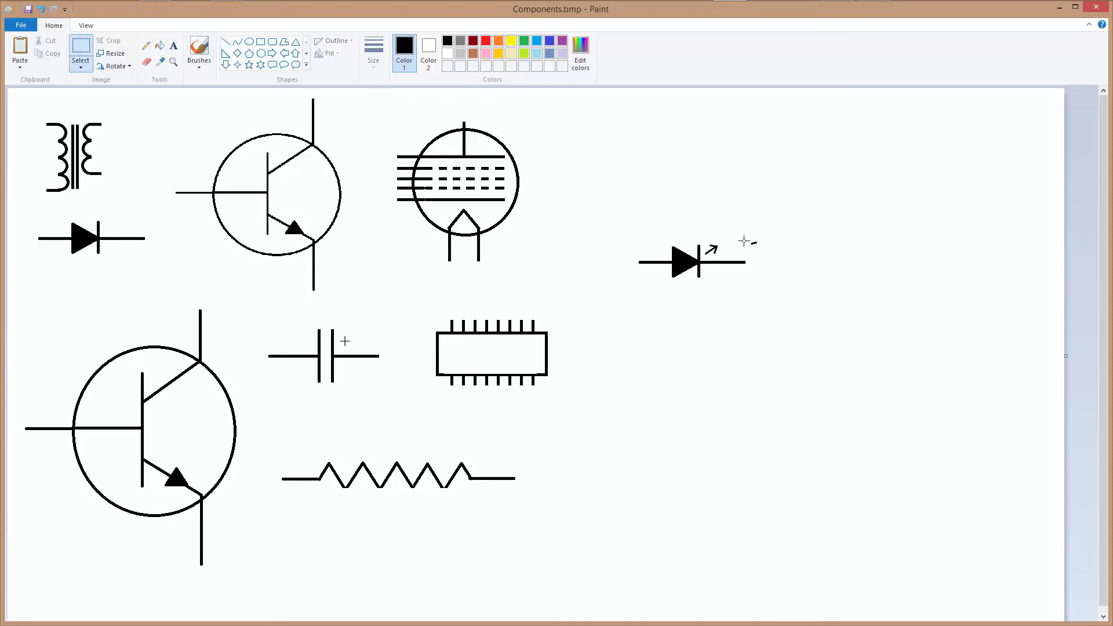
left_click_drag(744, 240, 763, 249)
right_click(760, 246)
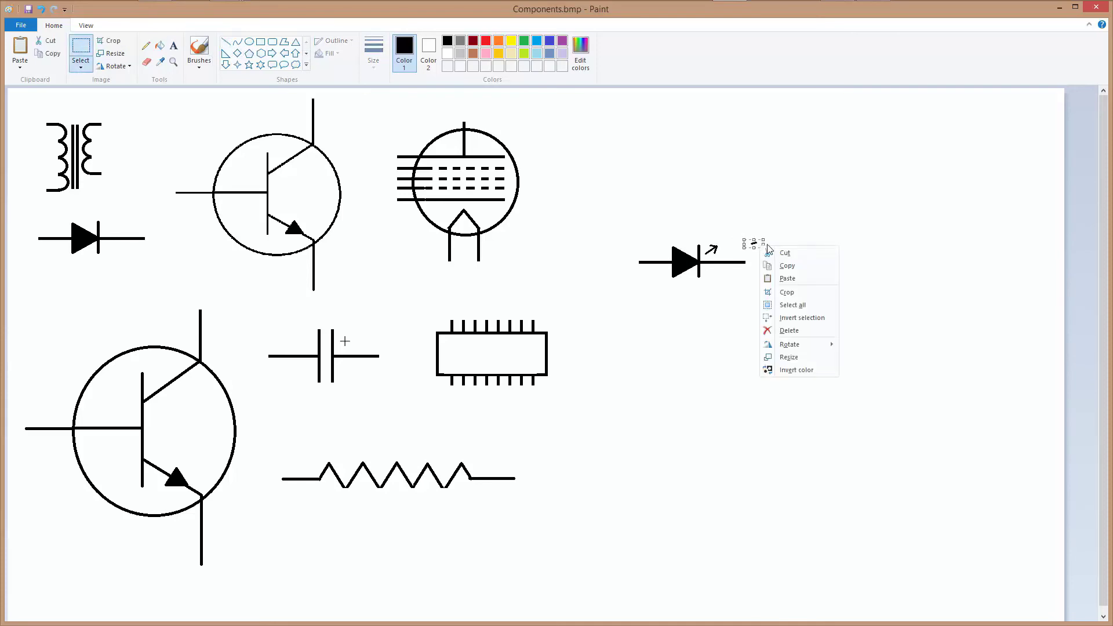
left_click(785, 254)
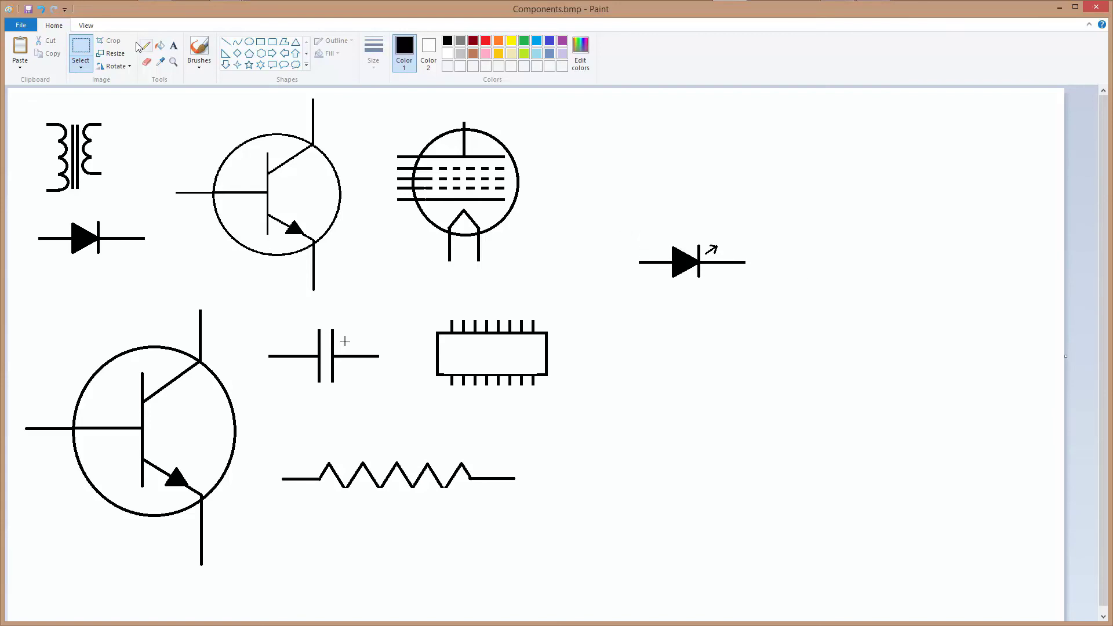
left_click_drag(625, 227, 392, 563)
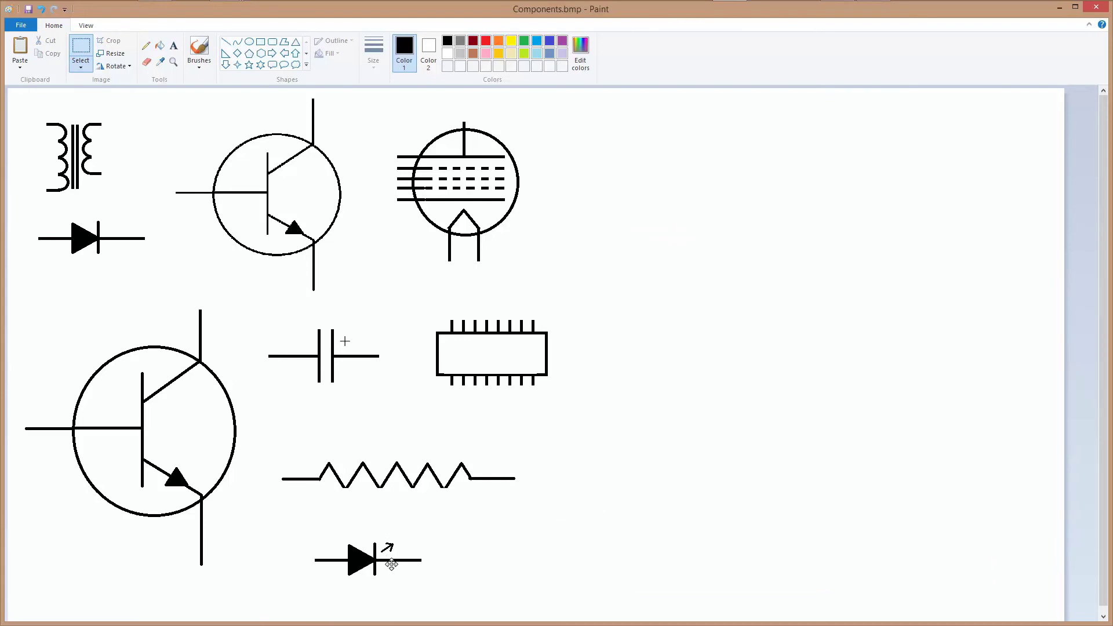
Copy the resistor symbol and place the copy in the empty area right of the tube symbol.
left_click(685, 444)
mouse_move(972, 5)
left_click_drag(266, 453, 522, 509)
right_click(473, 491)
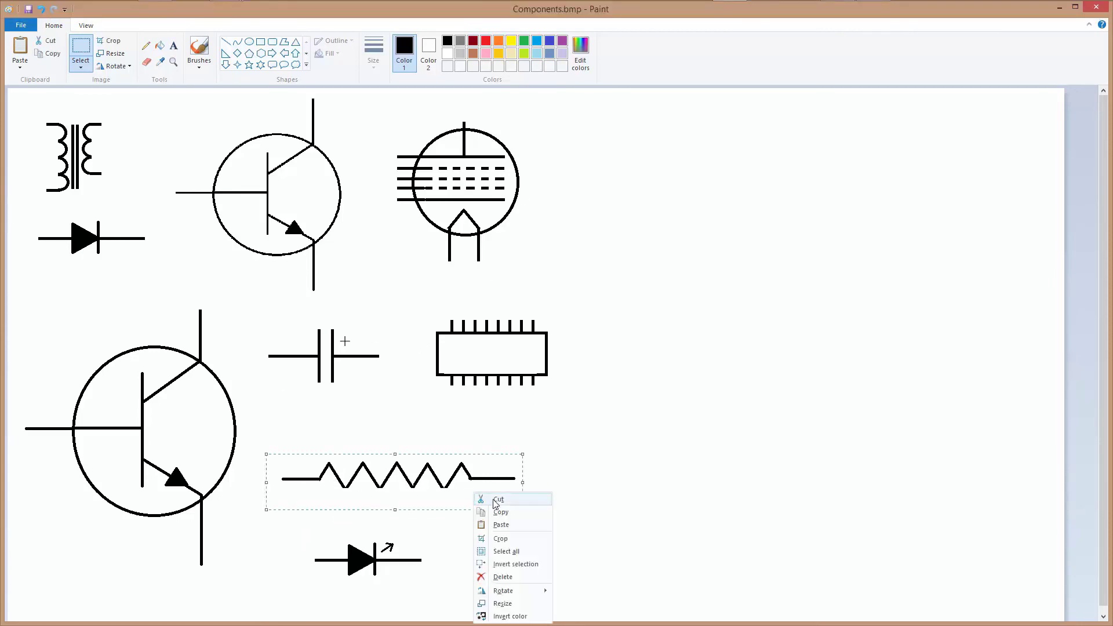
left_click(502, 512)
right_click(620, 432)
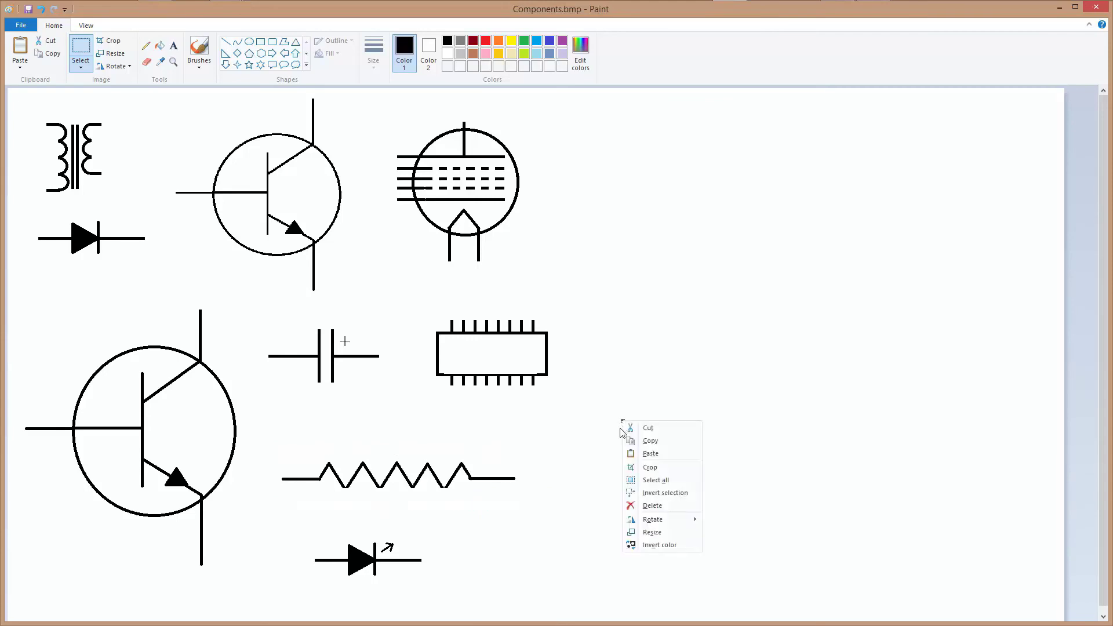
left_click(655, 455)
left_click_drag(133, 106, 747, 232)
left_click(746, 319)
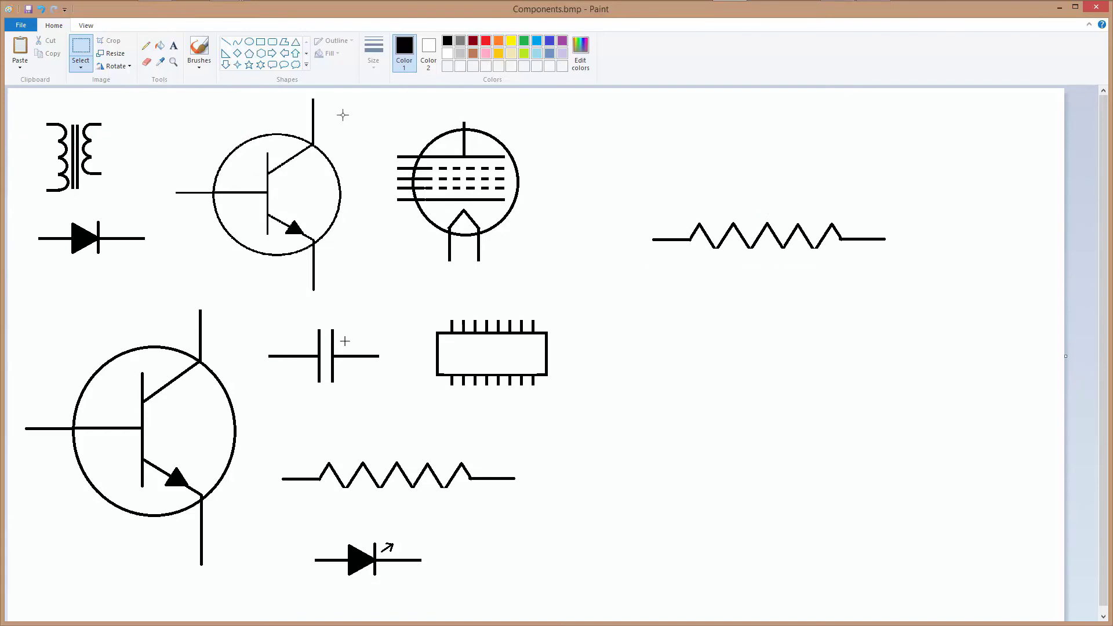
Draw a small triangle above the middle peak of the copied resistor, using the second-thickest line size.
left_click(225, 42)
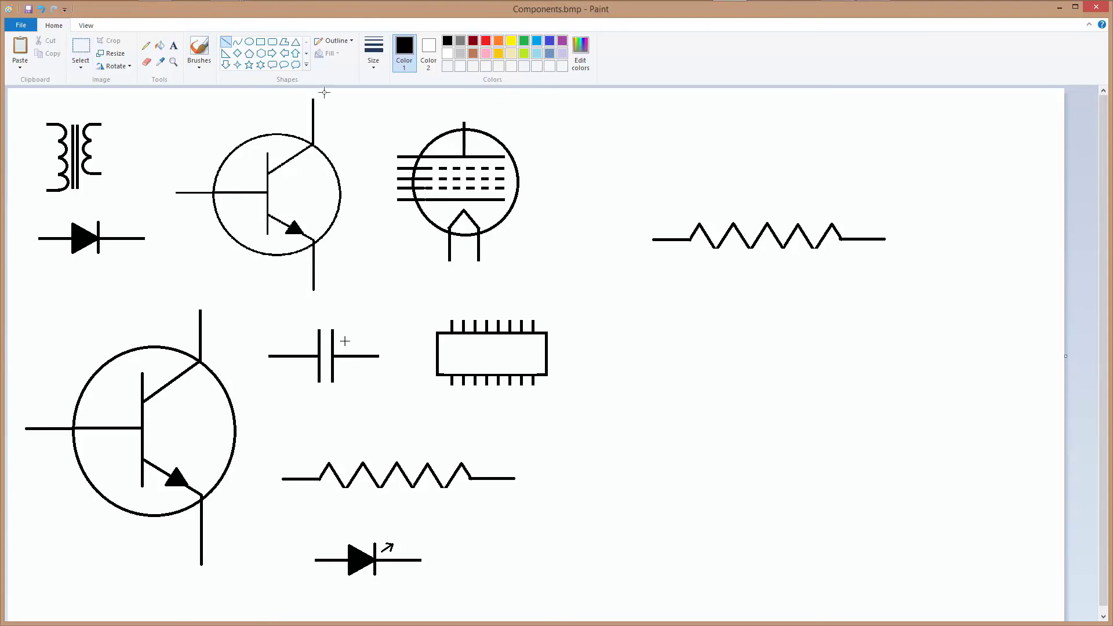
left_click(295, 43)
left_click_drag(758, 204, 781, 219)
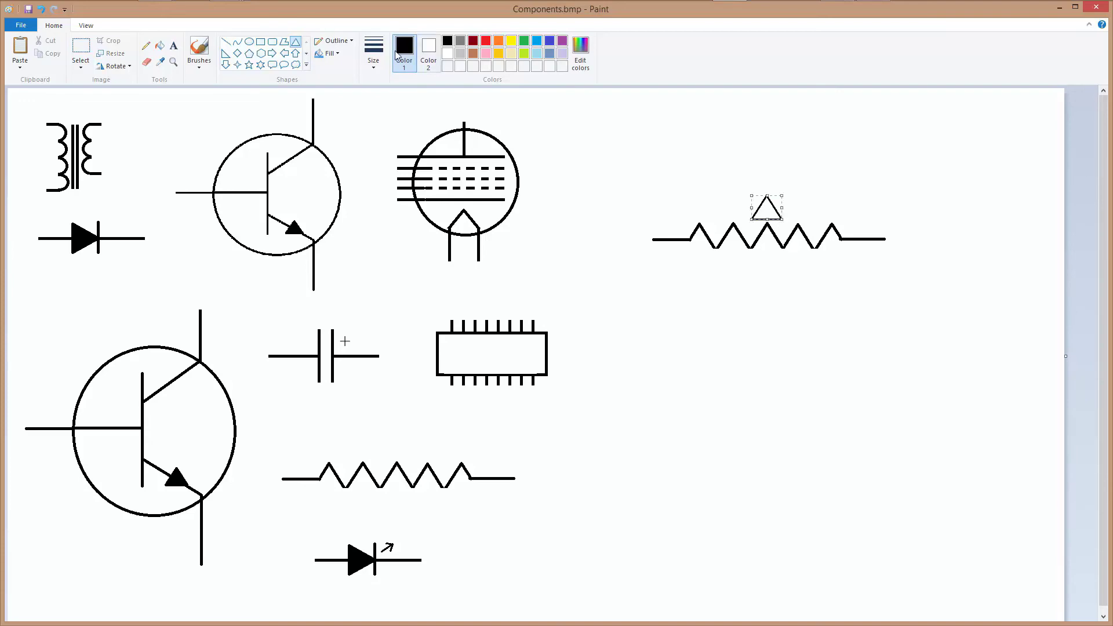
left_click(374, 58)
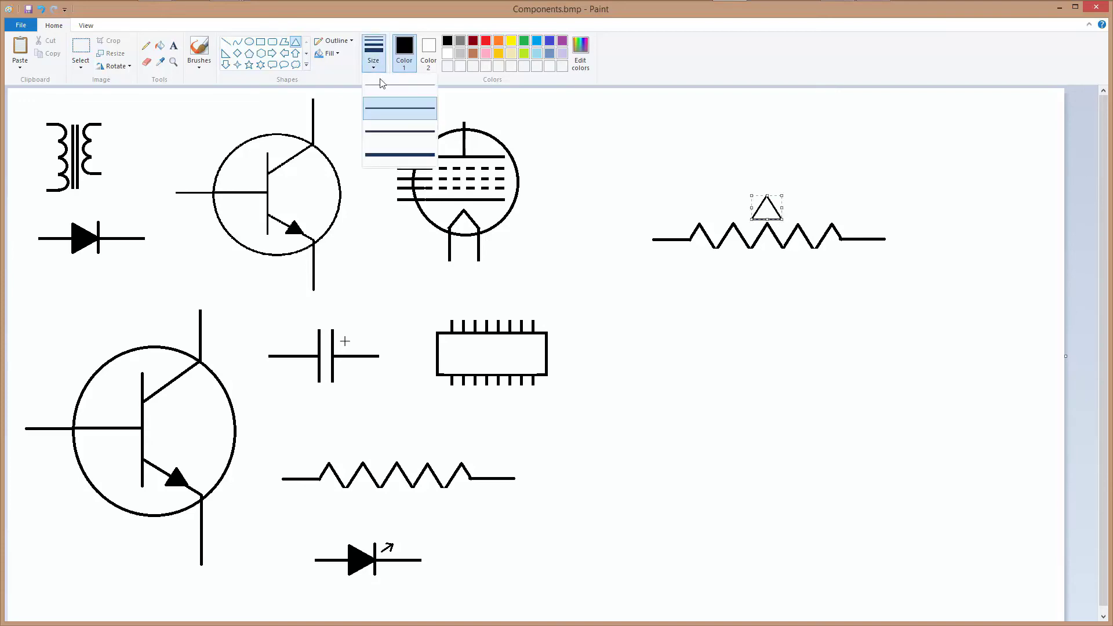
left_click(385, 126)
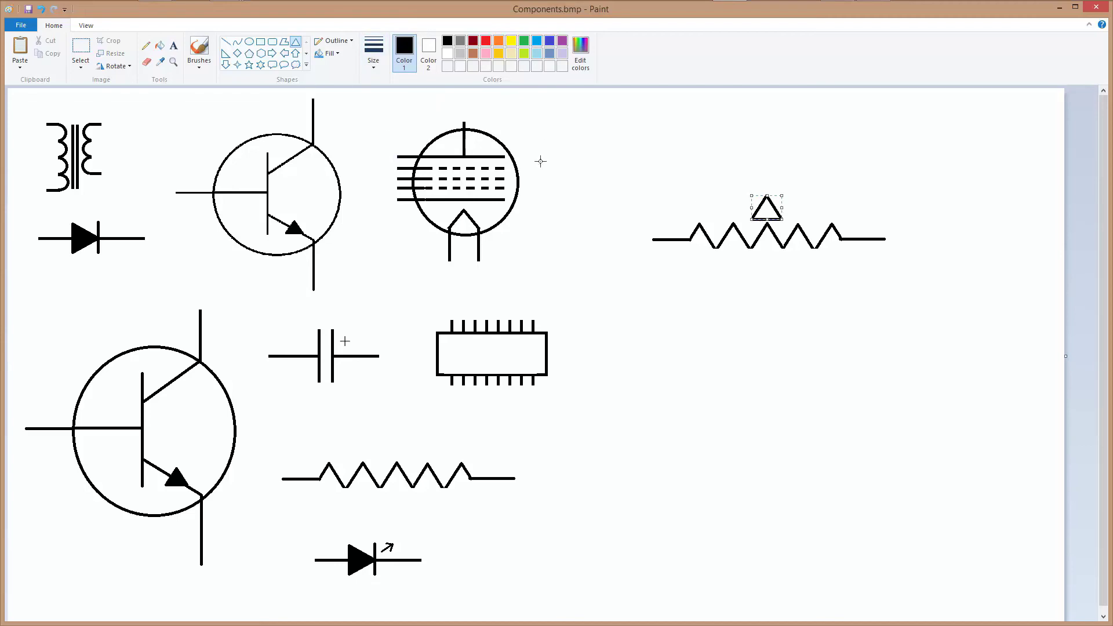
Flip the small triangle vertically and move it down so its tip touches the resistor's middle peak.
right_click(773, 215)
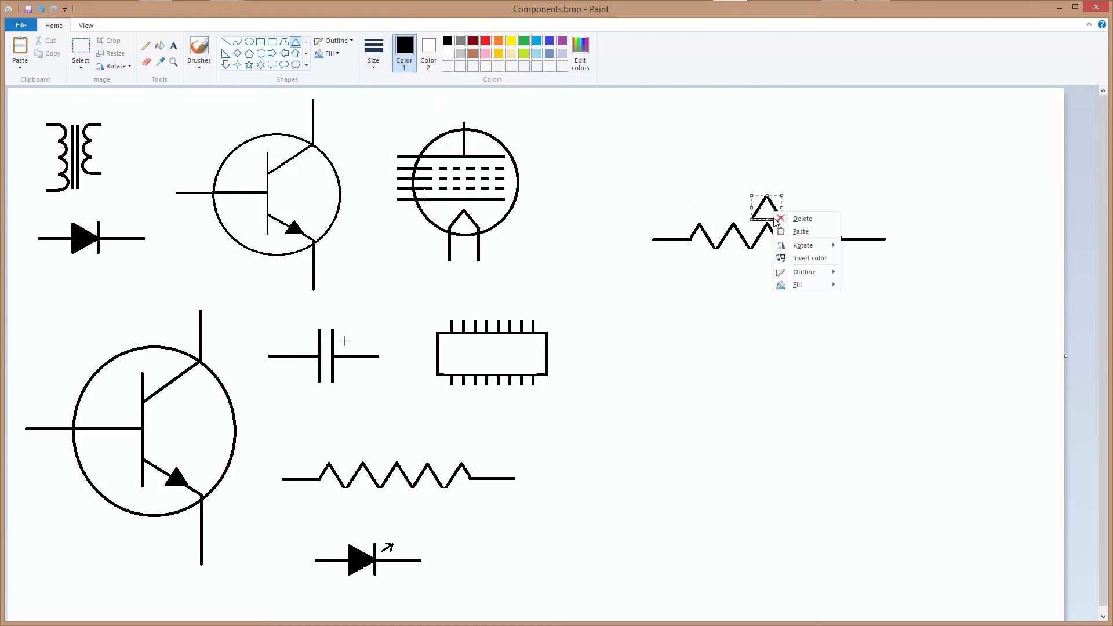
mouse_move(811, 245)
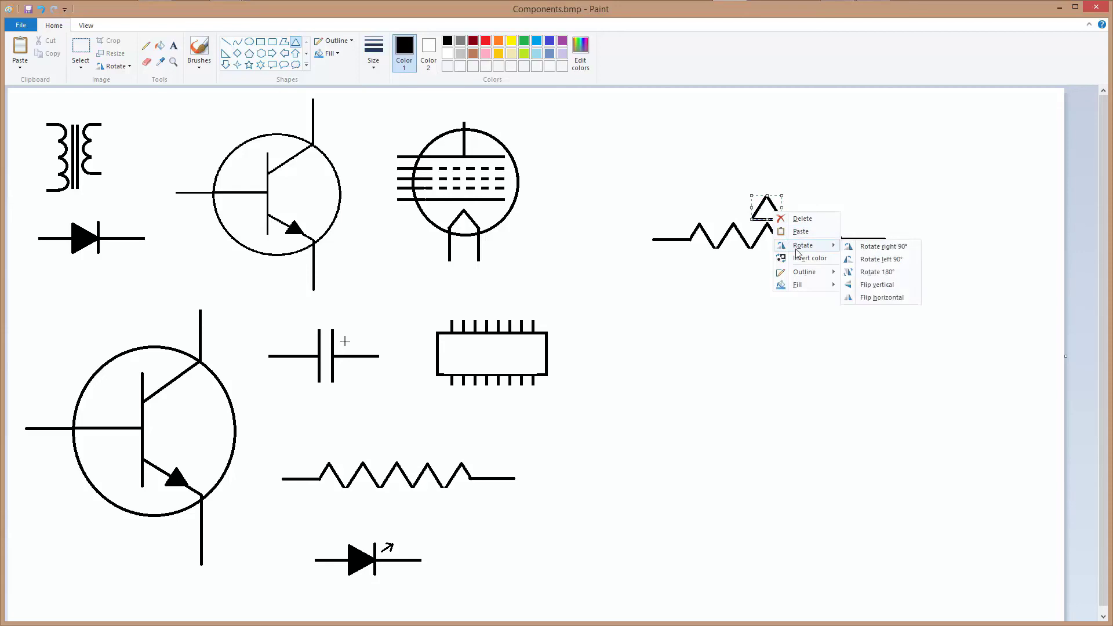
left_click(885, 285)
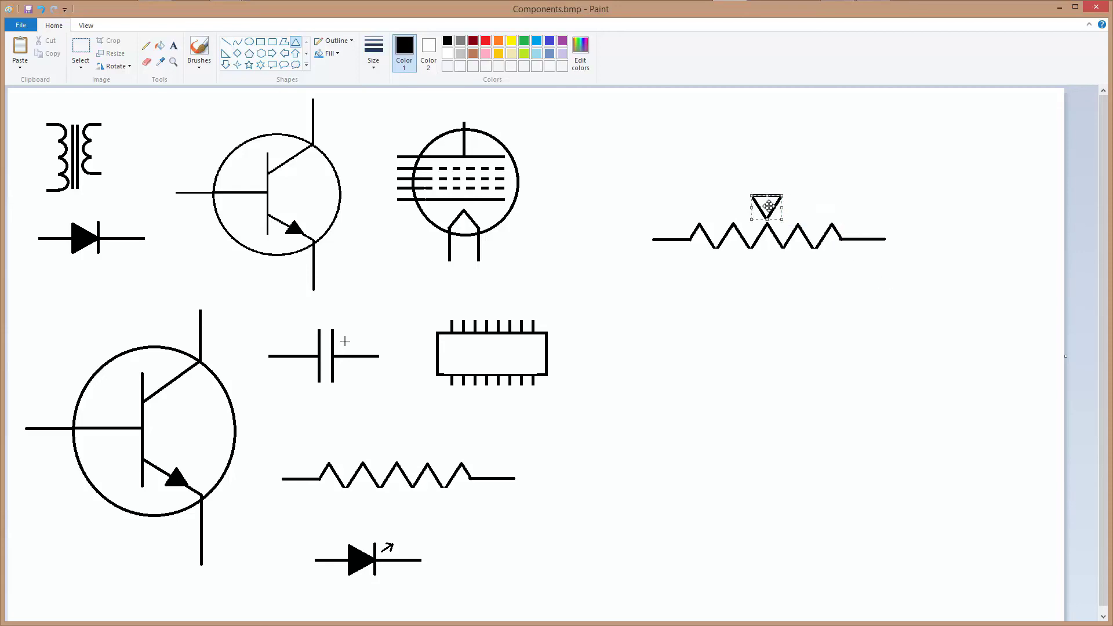
left_click_drag(767, 205, 768, 209)
left_click(867, 200)
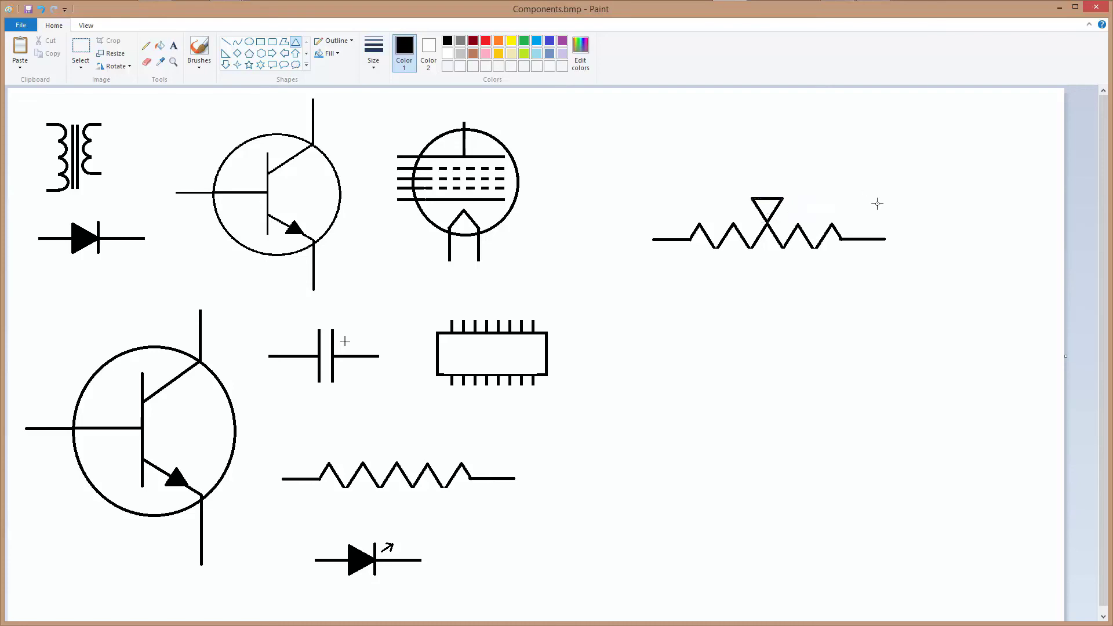
Cut away the upper part of the inverted triangle and draw a vertical line up from the remaining arrowhead.
left_click(81, 51)
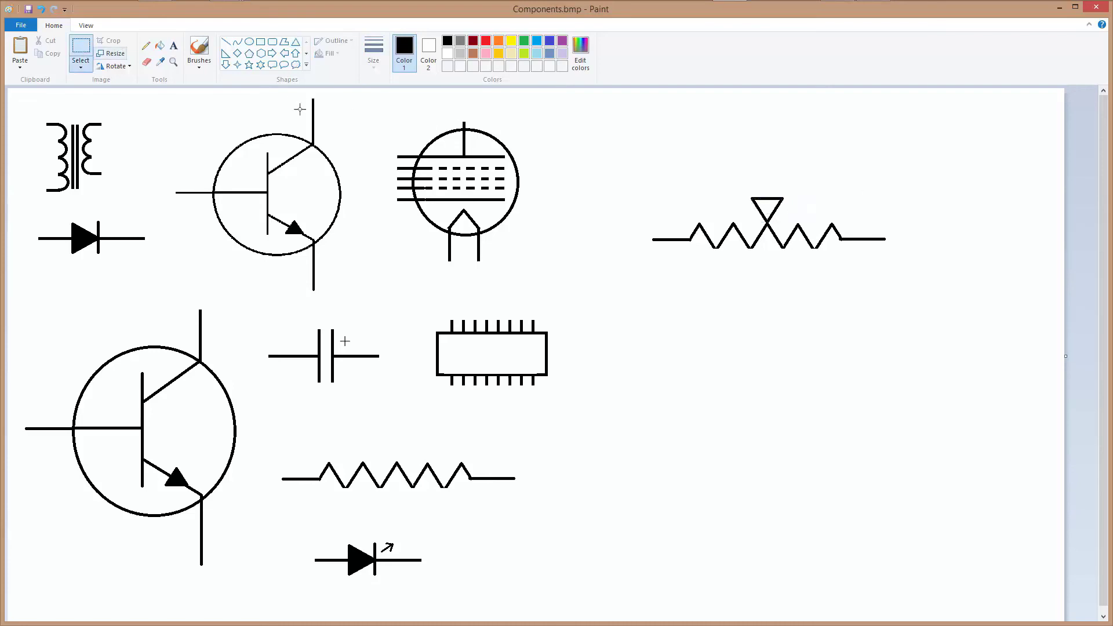
left_click_drag(743, 192, 787, 213)
right_click(778, 204)
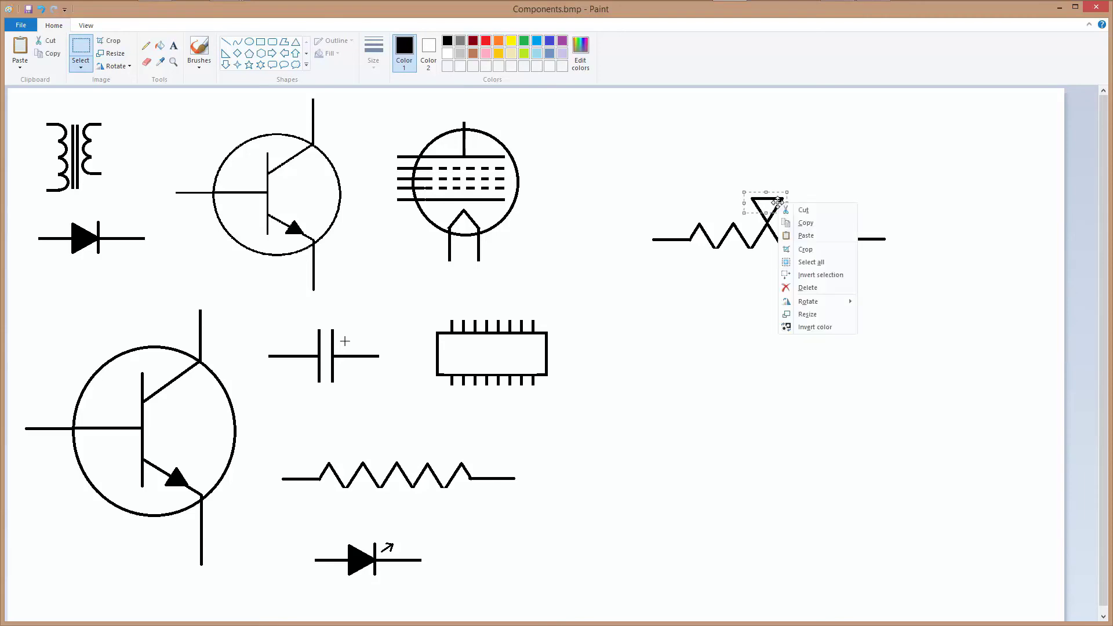
left_click(809, 214)
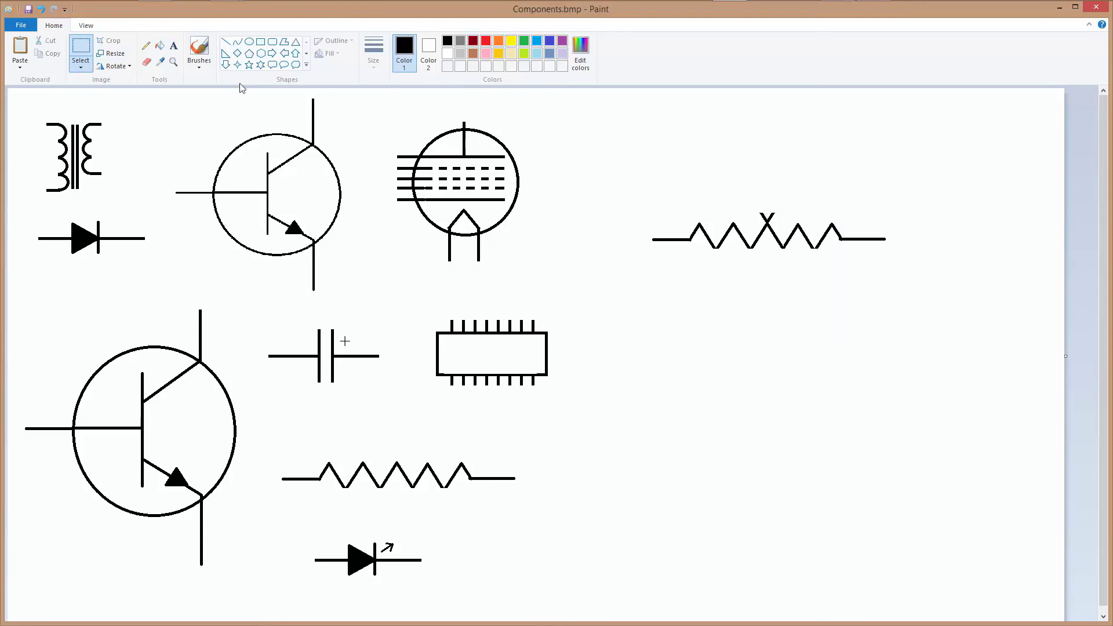
left_click(226, 44)
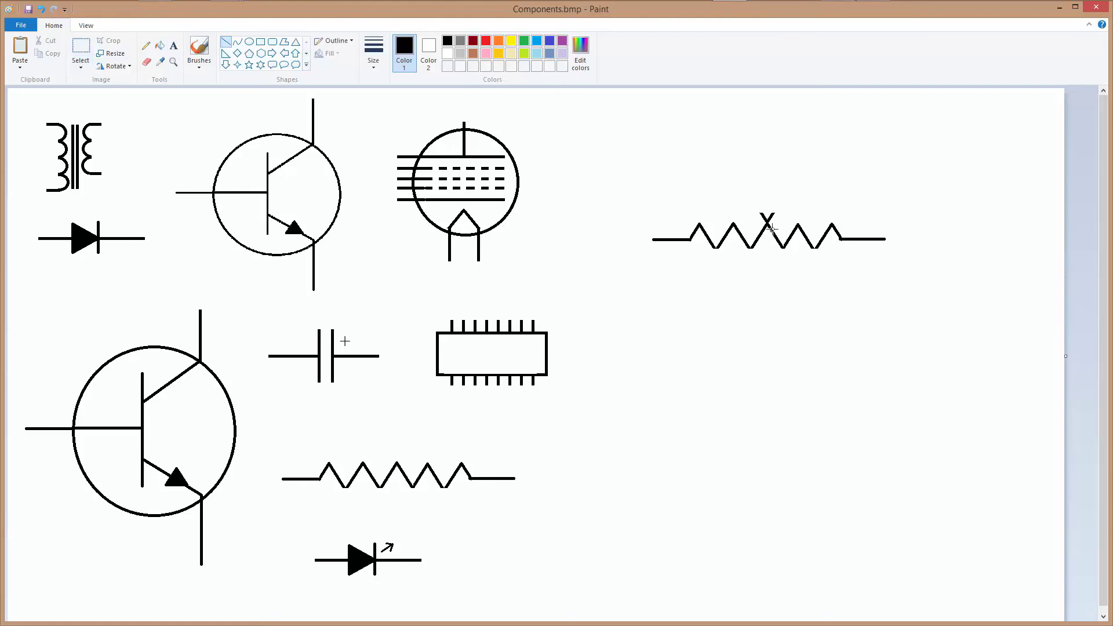
left_click_drag(767, 220, 768, 179)
left_click(828, 181)
Move the potentiometer symbol down into the empty area and cut the stray line ends left at its former place.
left_click(81, 51)
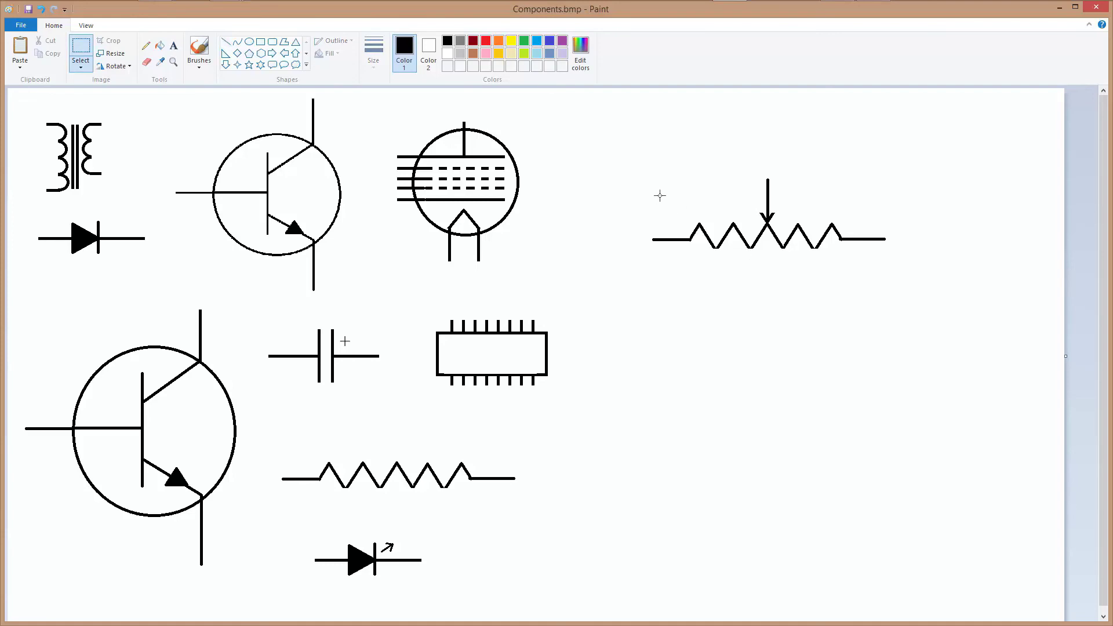
left_click_drag(660, 195, 872, 266)
left_click_drag(765, 224, 774, 395)
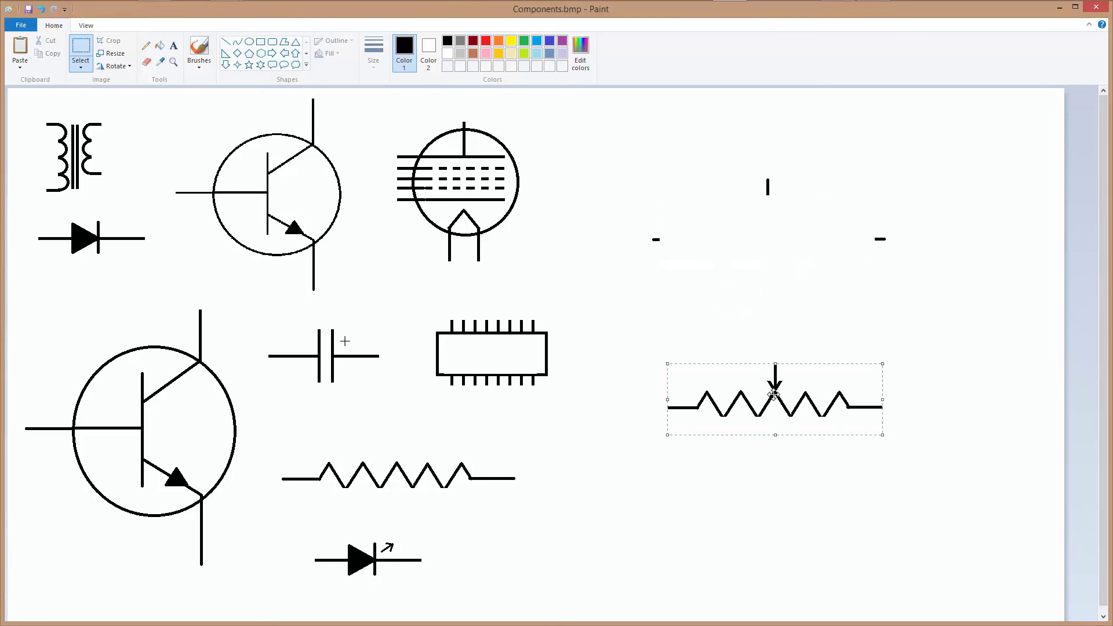
left_click(993, 308)
left_click_drag(603, 175, 901, 263)
right_click(848, 228)
left_click(879, 238)
Move the potentiometer symbol beside the light-emitting diode, on its right and level with it.
left_click_drag(656, 354, 898, 441)
left_click_drag(799, 402, 604, 555)
left_click(855, 439)
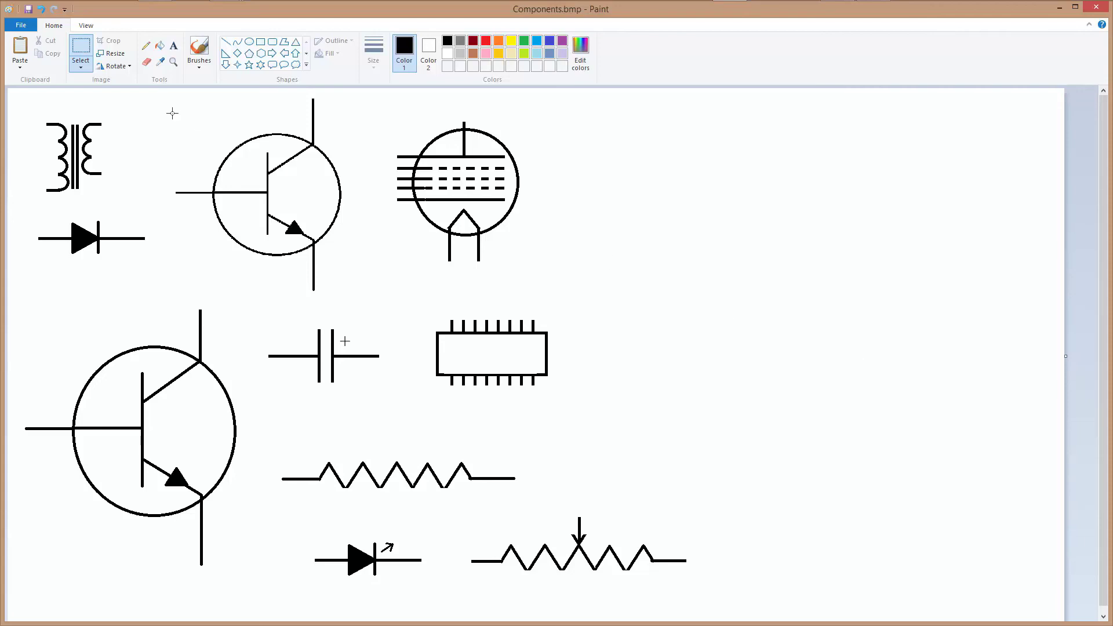
Draw a horizontal line right of the tube symbol and cut a section out of its middle to leave a gap.
left_click(226, 42)
mouse_move(632, 216)
left_mouse_down()
mouse_move(809, 231)
mouse_move(840, 216)
left_mouse_up()
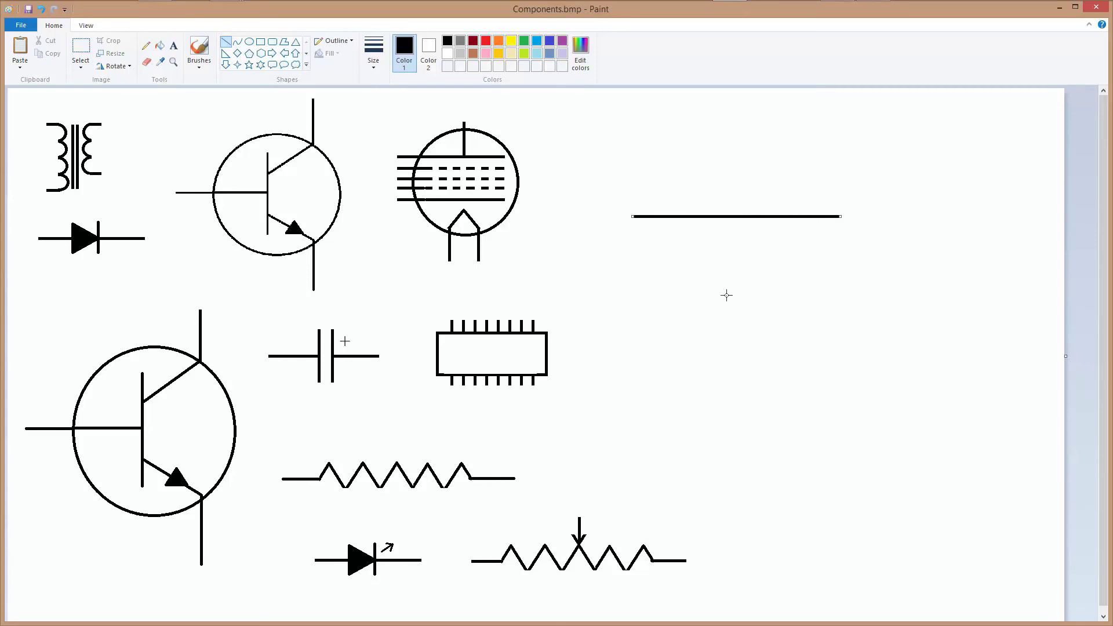
left_click(81, 50)
left_click_drag(685, 200, 748, 234)
right_click(717, 222)
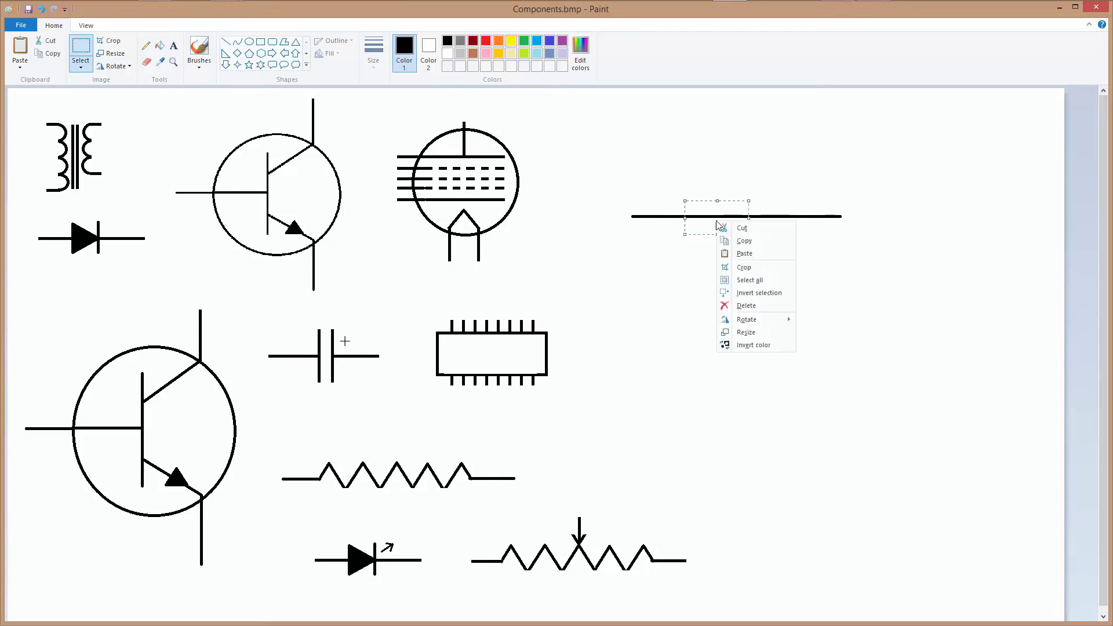
left_click(764, 231)
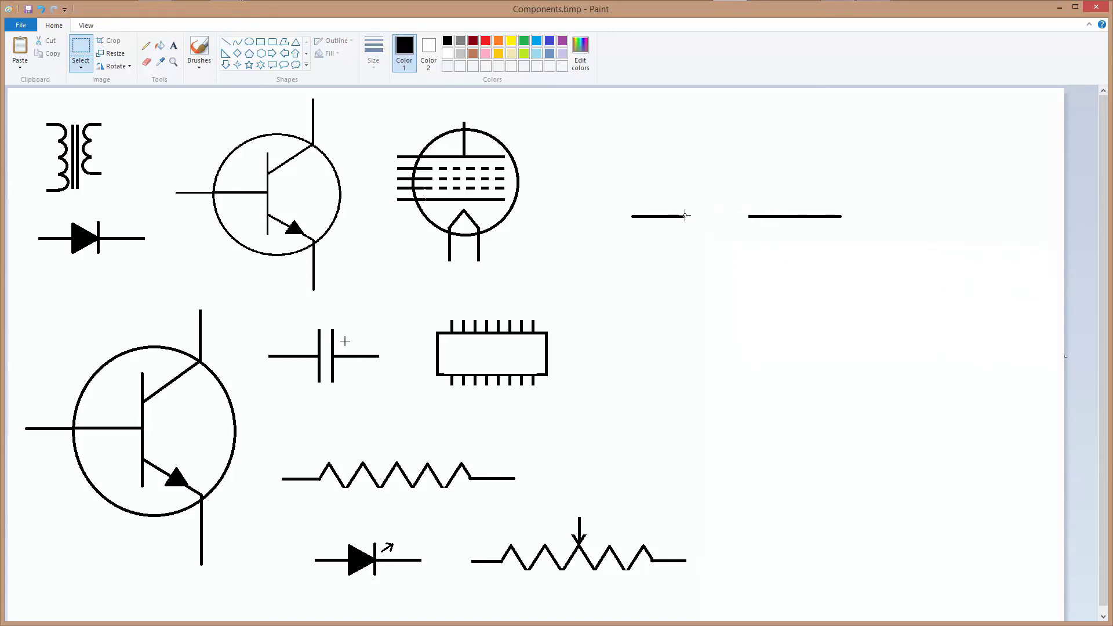
Draw a switch arm slanting up from the inner end of the left line segment, with an arrowhead at its tip.
left_click_drag(683, 216, 714, 204)
left_click(721, 168)
left_click(225, 42)
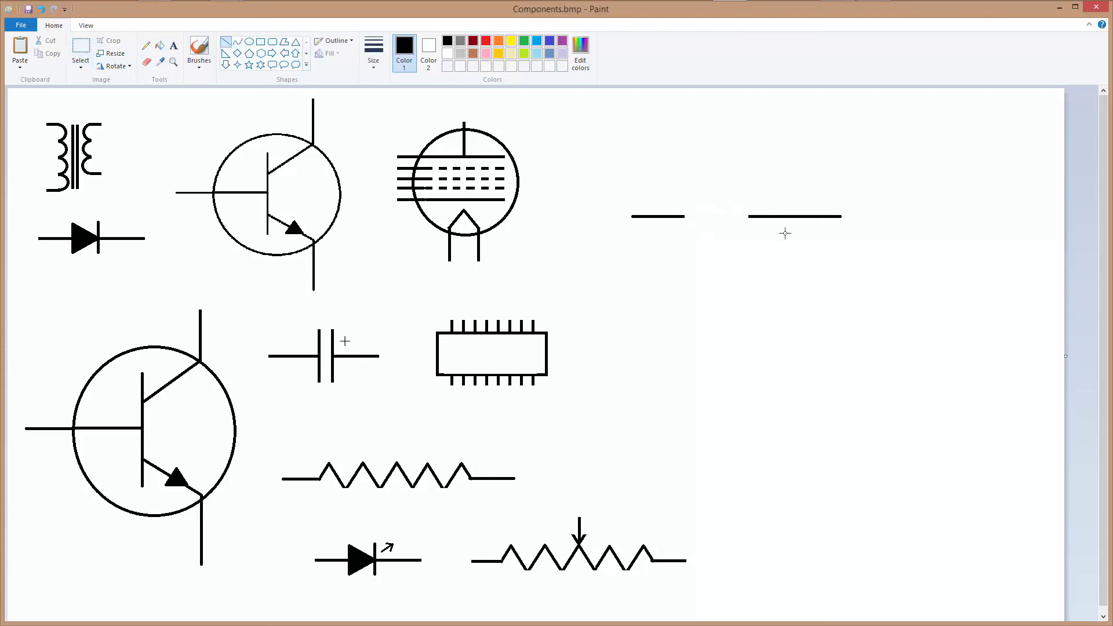
left_click_drag(683, 216, 723, 193)
mouse_move(720, 193)
left_mouse_down()
mouse_move(710, 191)
mouse_move(722, 197)
left_mouse_up()
left_click(782, 185)
Move the right line segment closer to the switch arm and draw a small round contact at its inner end.
key("alt+h")
key("s")
key("e")
left_click_drag(741, 211, 797, 224)
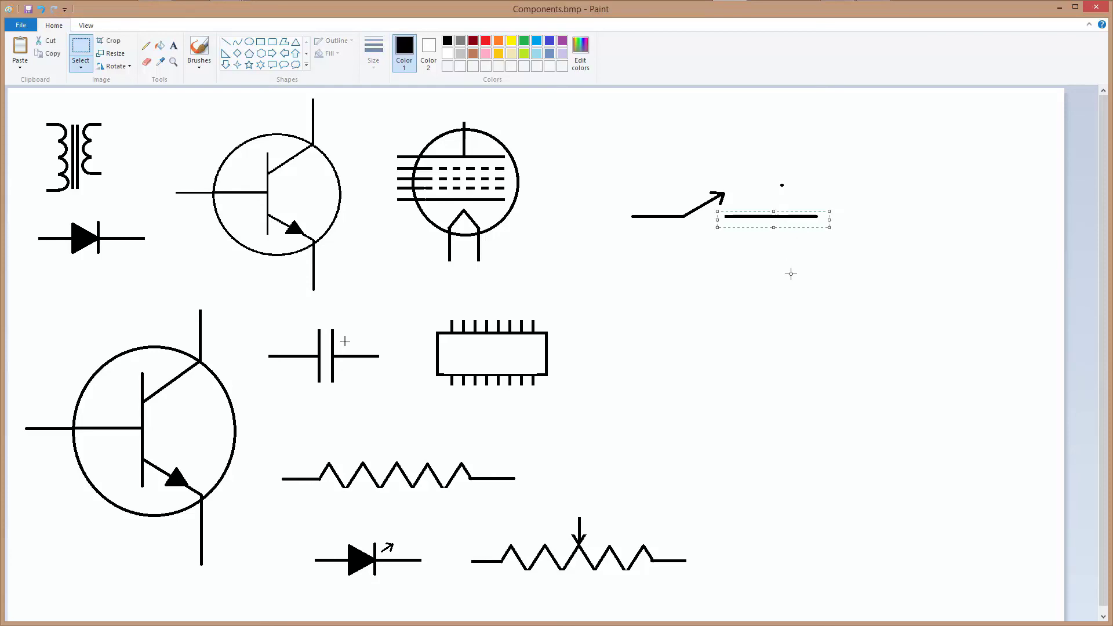
left_click(249, 42)
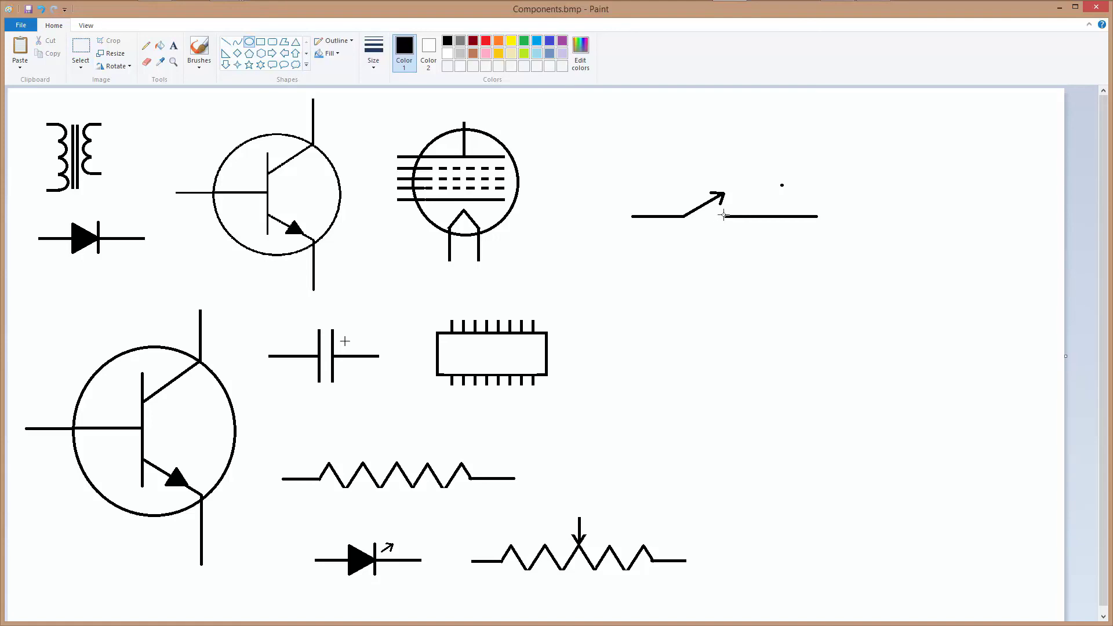
left_click_drag(722, 214, 728, 220)
Cut the stray dot above the right line segment of the switch symbol.
left_click(82, 48)
left_click_drag(759, 172, 795, 190)
right_click(788, 181)
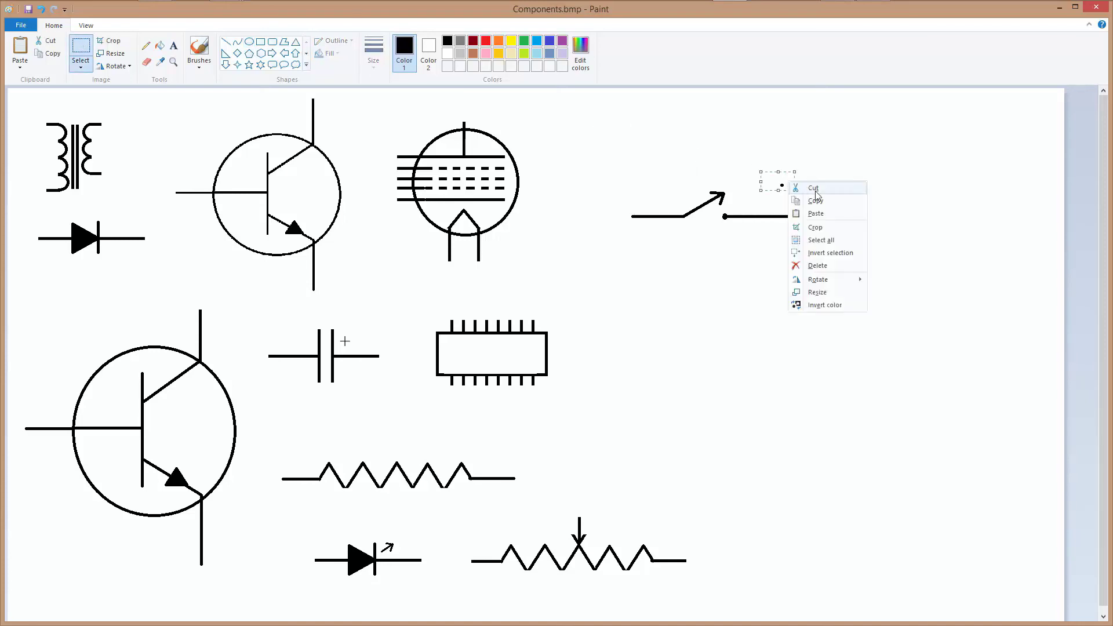
left_click(814, 188)
Move the switch symbol down, level with the chip, and cut the line ends left at its former place.
left_click_drag(638, 181, 751, 337)
left_click_drag(582, 179, 837, 250)
right_click(815, 228)
left_click(840, 233)
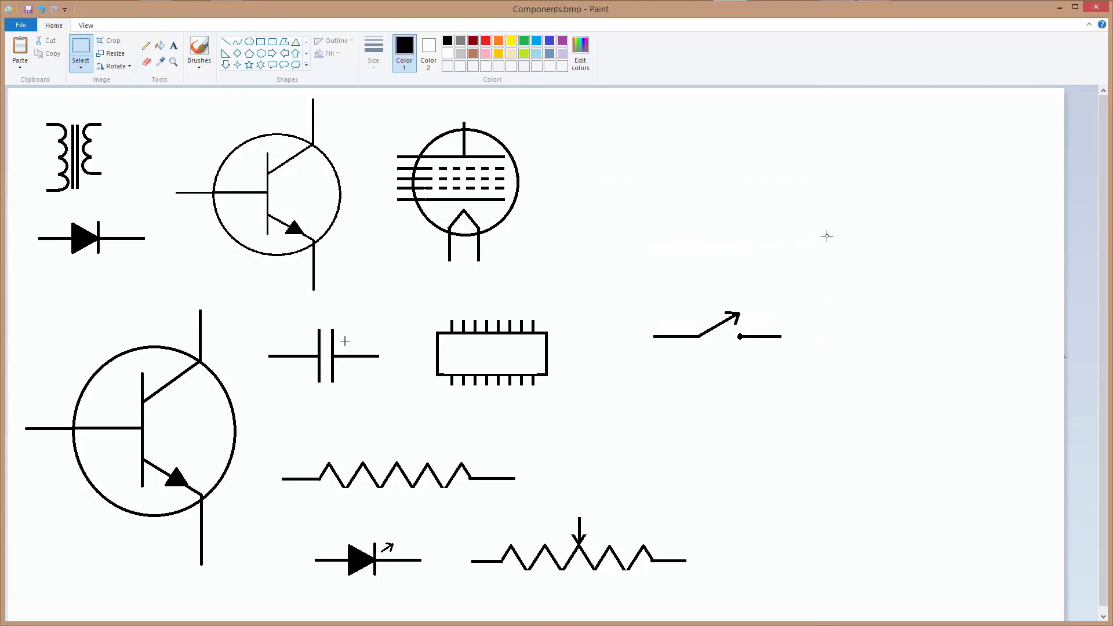
Move the switch symbol to the right of the resistor, level with it and above the potentiometer.
left_click_drag(633, 325, 797, 358)
left_click_drag(735, 341, 681, 482)
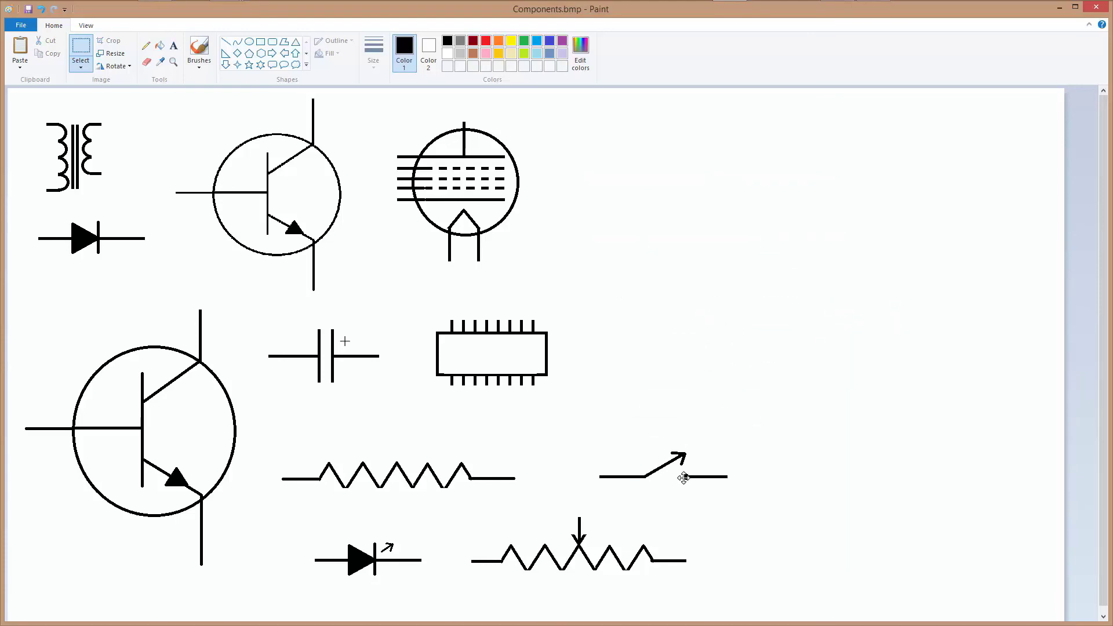
left_click(878, 473)
Copy the plate, grid and cathode lines inside the tube symbol and place the copy in the empty area to its right.
left_click(81, 52)
left_click_drag(430, 153, 510, 216)
left_click_drag(507, 216, 508, 216)
right_click(492, 193)
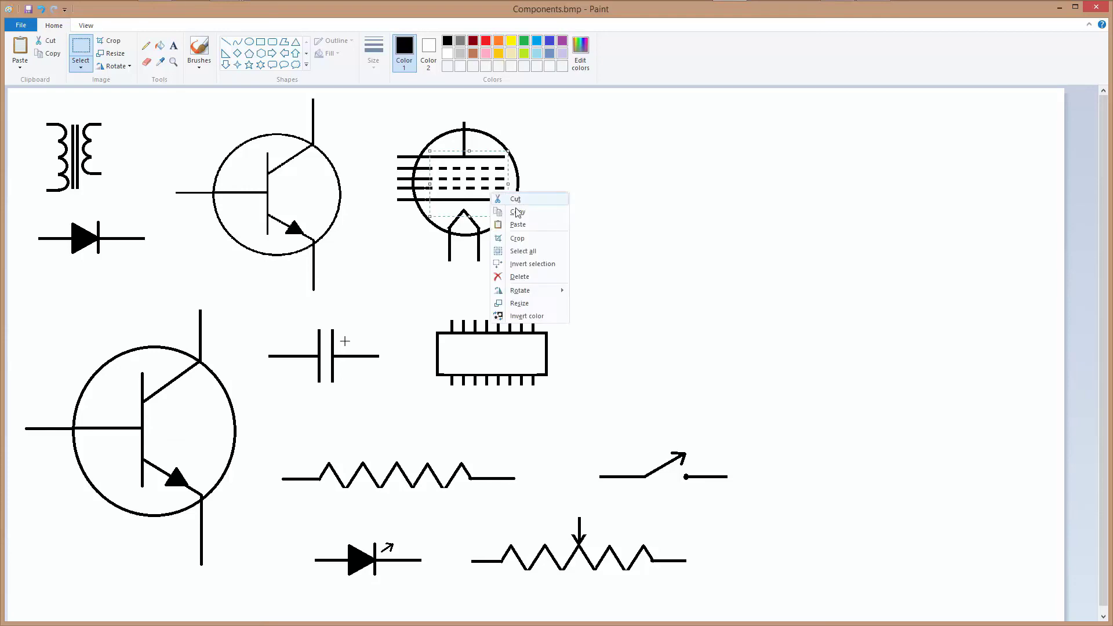
left_click(537, 213)
right_click(596, 205)
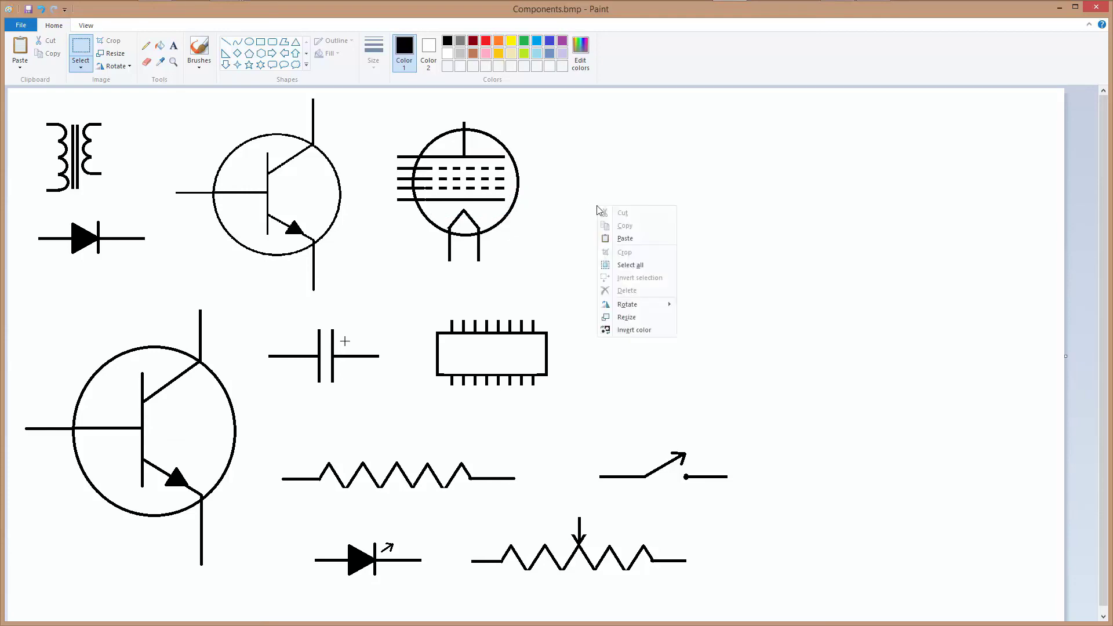
left_click(617, 240)
left_click_drag(63, 116, 701, 202)
left_click(766, 264)
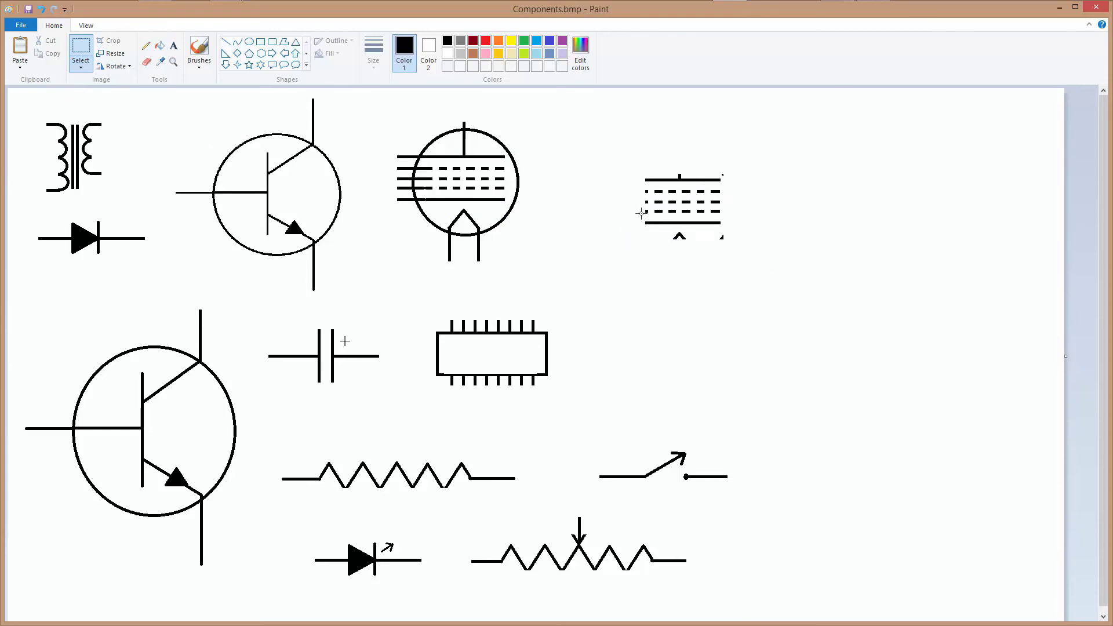
Move the lower part of the copied electrodes up over two dashed grid rows, and cut the stray marks at the copy's right edge.
mouse_move(640, 216)
left_mouse_down()
mouse_move(715, 278)
mouse_move(743, 281)
left_mouse_up()
left_click_drag(696, 248, 694, 226)
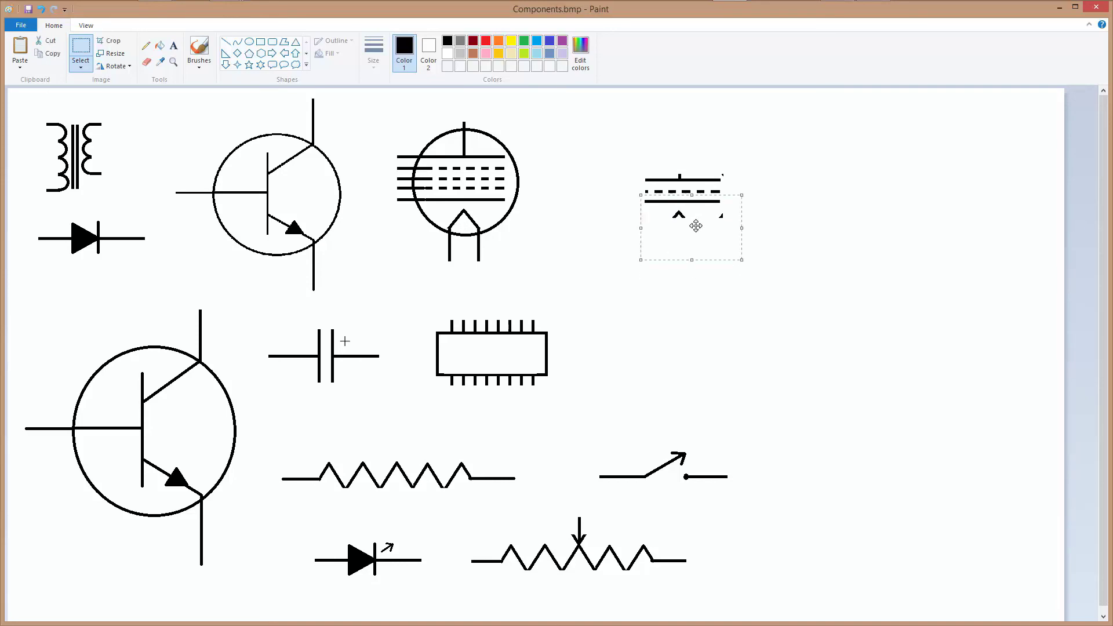
left_click(809, 259)
left_click_drag(726, 219, 728, 222)
right_click(722, 215)
left_click(747, 223)
Erase the stray marks beside the copied electrodes and stretch the short plate lead above them upward.
left_click(147, 62)
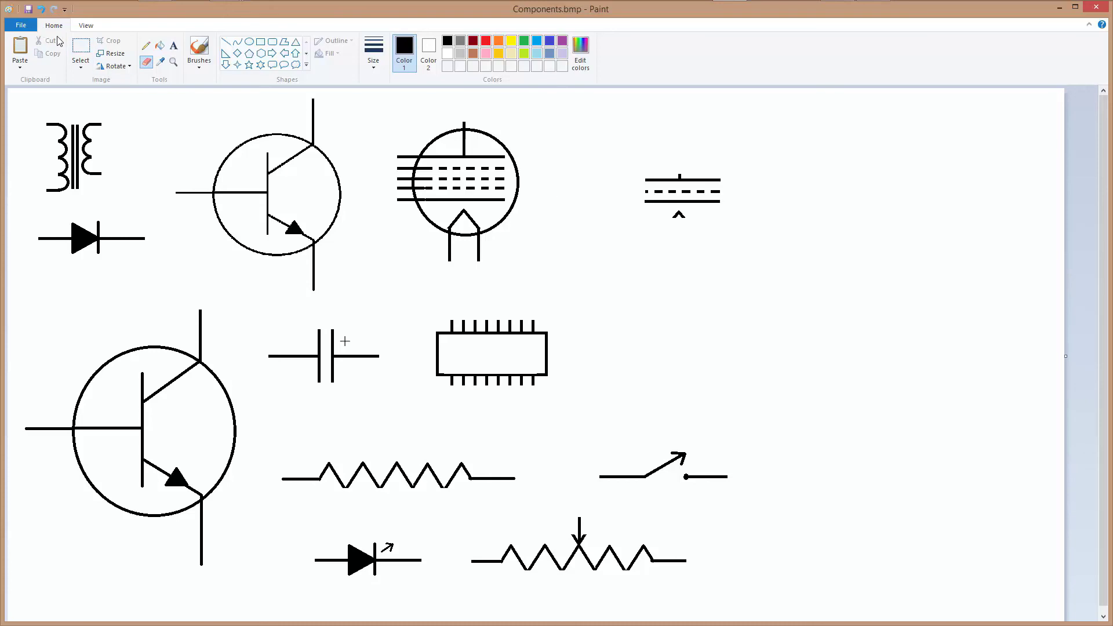
left_click(86, 25)
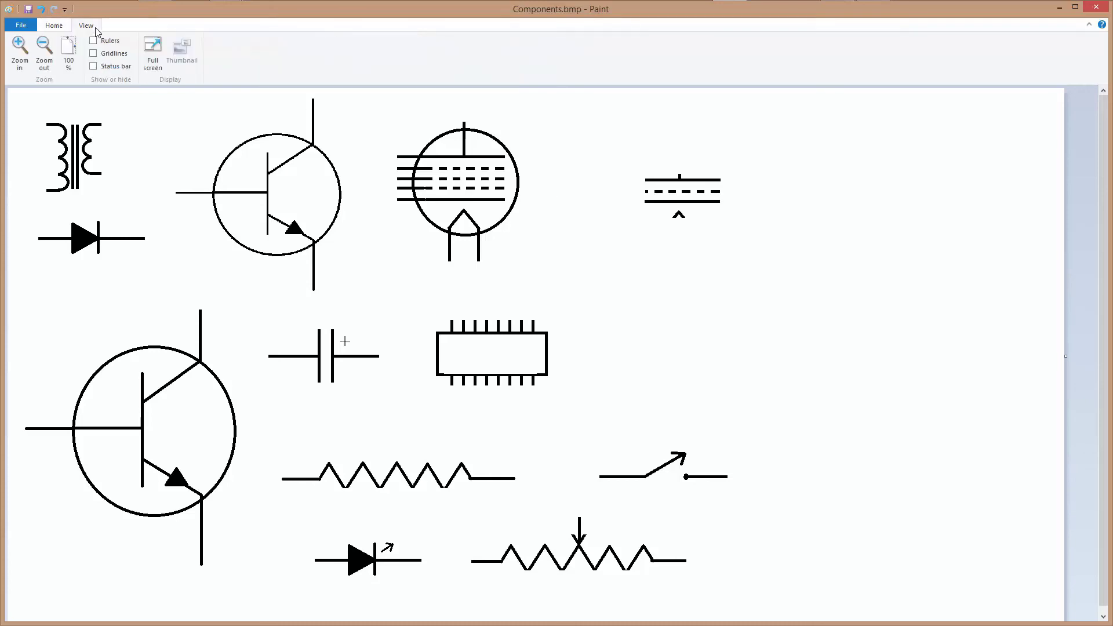
left_click(19, 49)
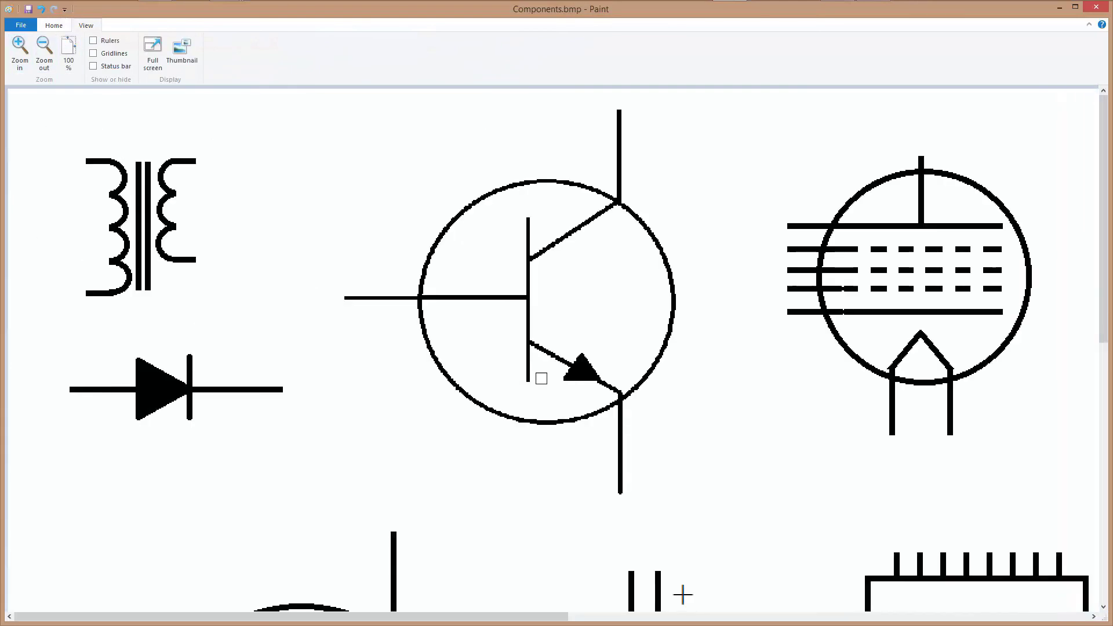
left_click_drag(530, 621, 845, 620)
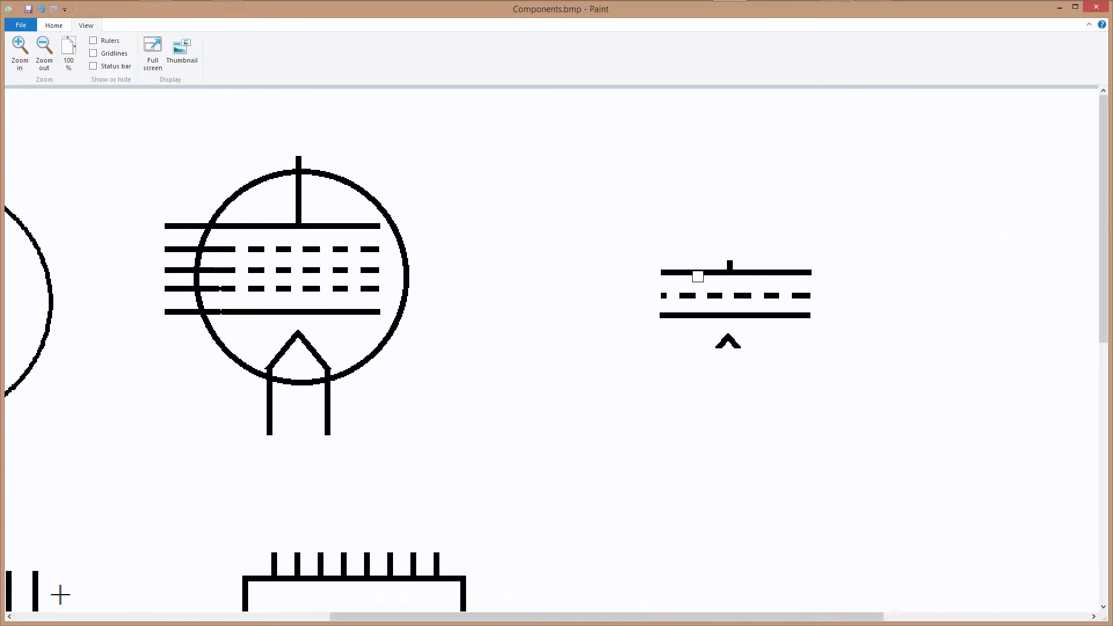
left_click(54, 24)
left_click(81, 46)
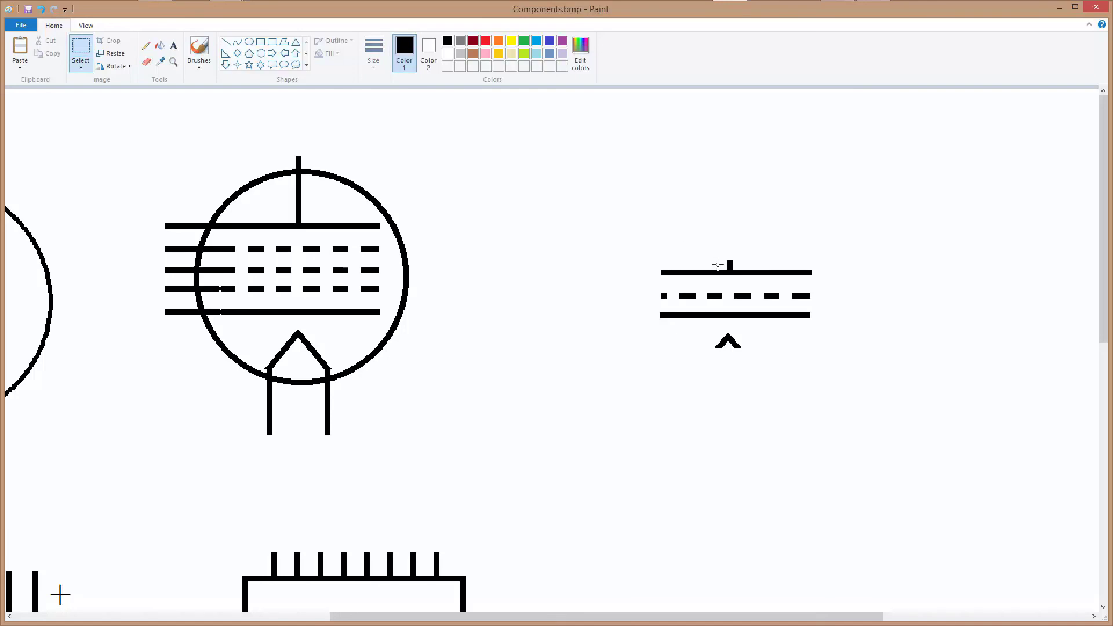
left_click_drag(718, 265, 731, 198)
left_click(849, 247)
Copy the peaked filament top from the first tube and place it over the small filament tip below the copied electrodes.
left_click(146, 62)
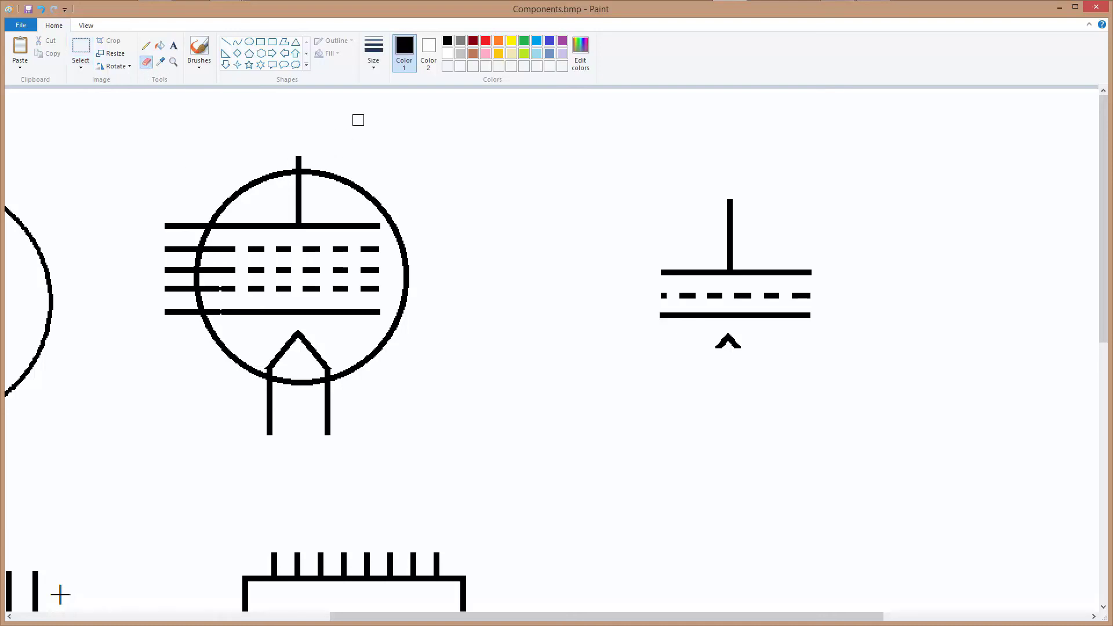
left_click(366, 52)
left_click(377, 91)
left_click(80, 48)
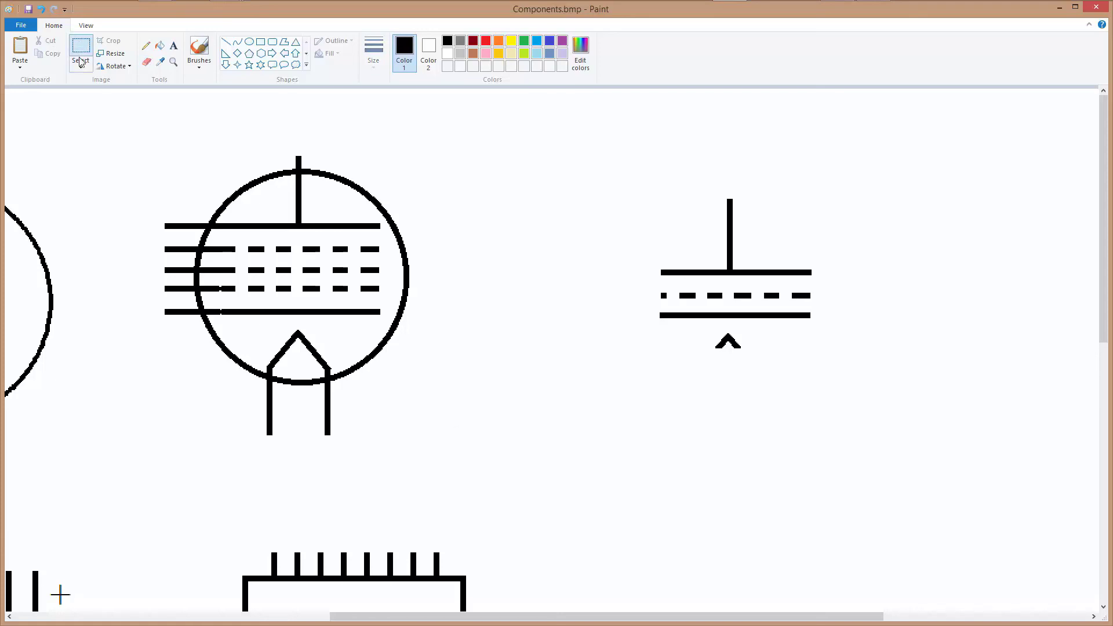
left_click_drag(266, 325, 328, 369)
right_click(318, 360)
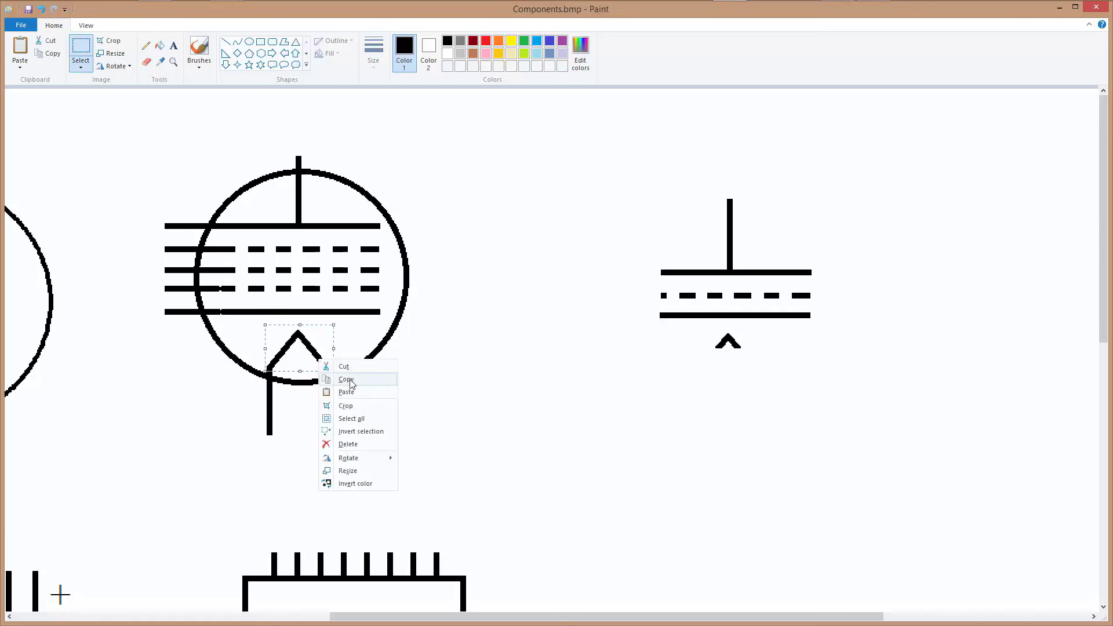
left_click(350, 384)
right_click(487, 368)
left_click(513, 400)
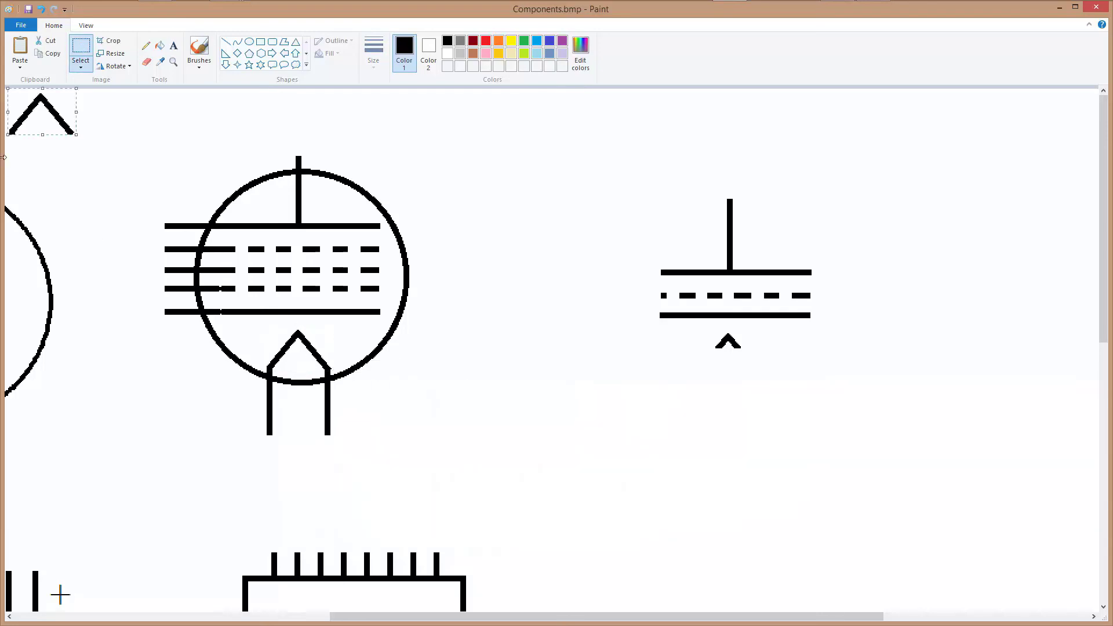
left_click_drag(48, 118, 738, 355)
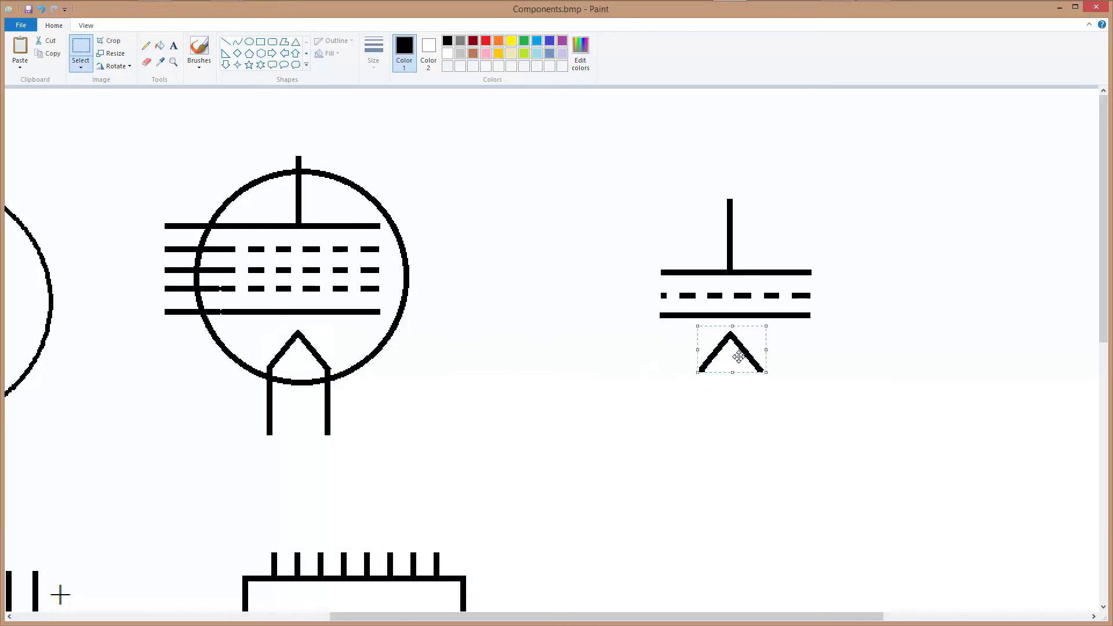
left_click(762, 423)
Stretch the left ends of the copied plate, grid and cathode lines outward to form leads.
left_click_drag(645, 265, 663, 323)
mouse_move(643, 294)
left_mouse_down()
mouse_move(623, 294)
mouse_move(645, 294)
left_mouse_up()
left_click_drag(645, 295, 646, 295)
left_click_drag(644, 296, 558, 294)
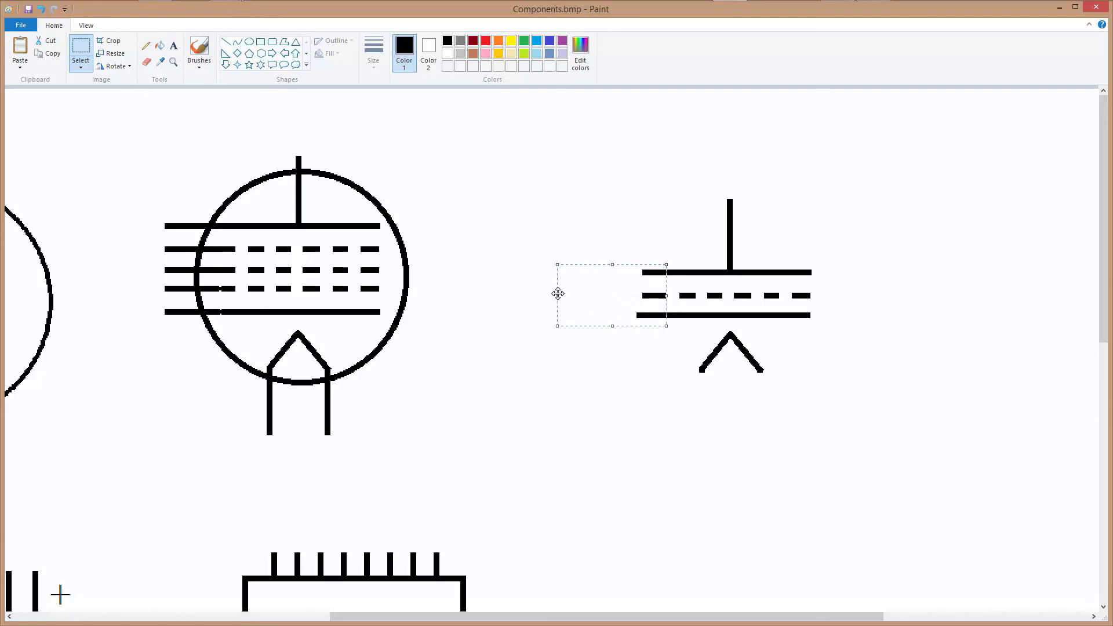
left_click_drag(554, 296, 456, 292)
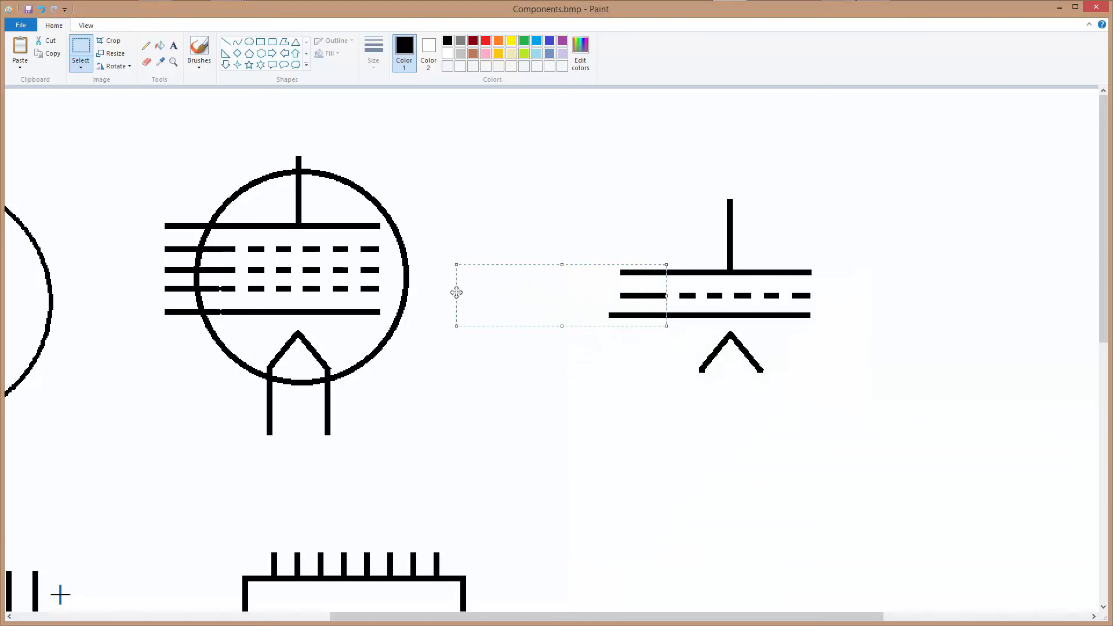
left_click(625, 387)
Cut the uneven left ends of the three electrode leads so they end in line.
left_click_drag(599, 249, 635, 335)
left_click_drag(577, 243, 624, 331)
right_click(605, 288)
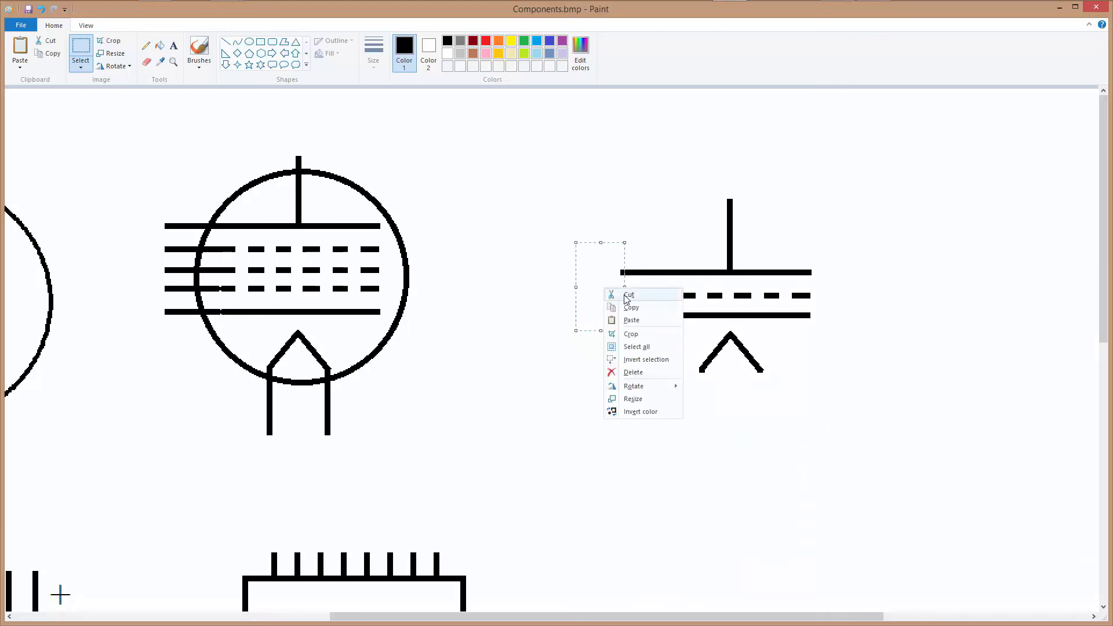
left_click(628, 296)
Stretch both lower ends of the second tube's filament downward into vertical legs.
left_click_drag(685, 369, 738, 568)
left_click(836, 514)
left_click_drag(687, 373, 735, 538)
left_click(848, 485)
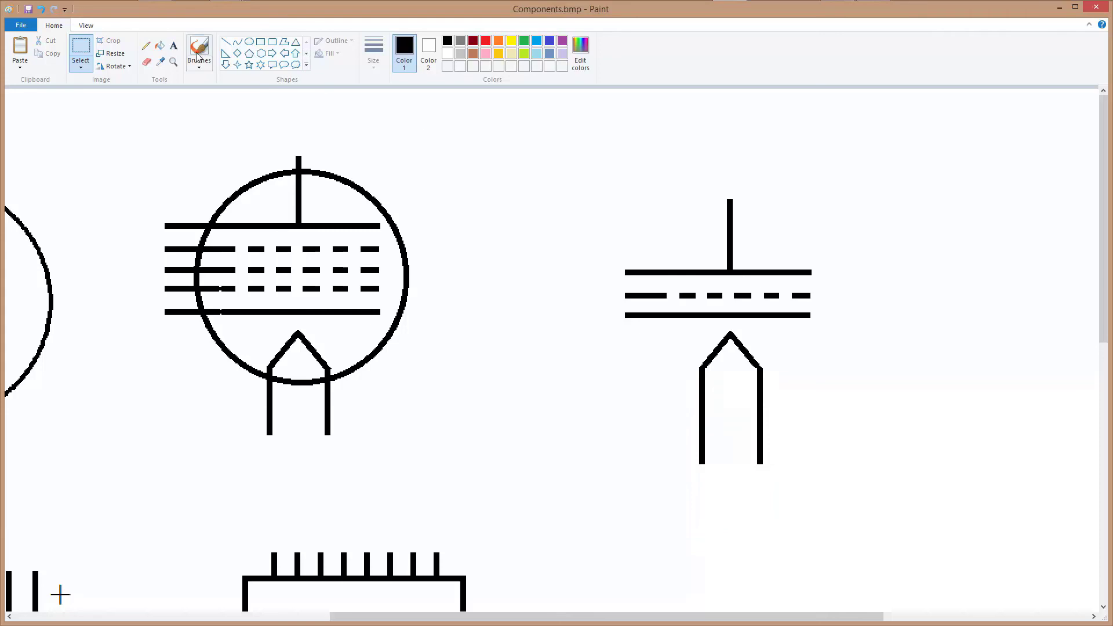
Draw a thin-outlined circle around the second tube's electrodes, with the leads and filament legs extending beyond it.
left_click(248, 41)
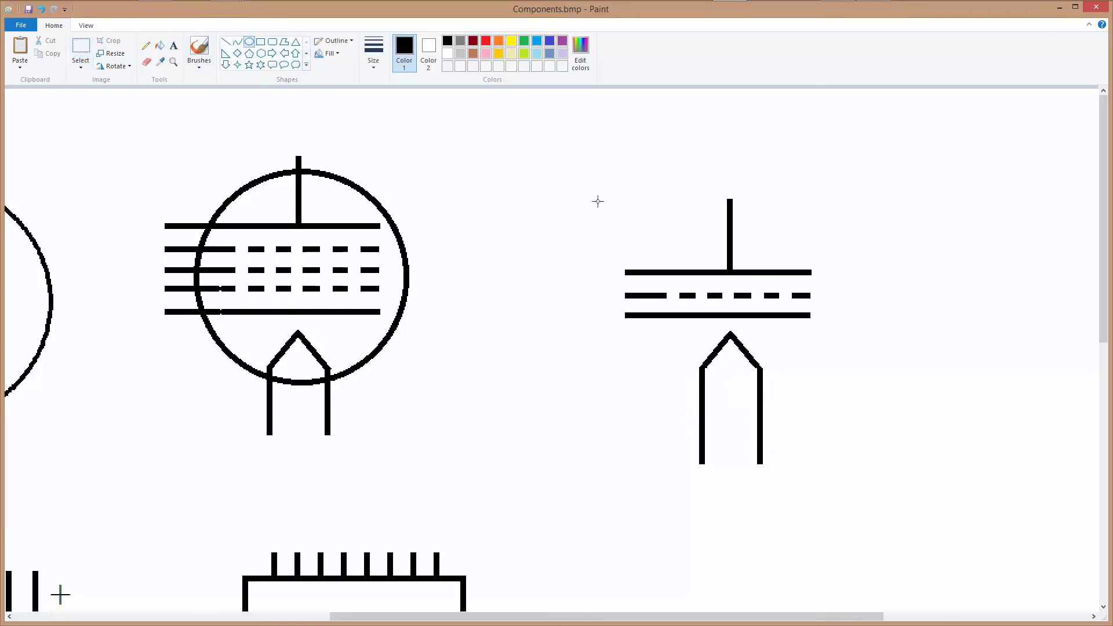
left_click(373, 70)
left_click(385, 109)
left_click_drag(642, 207, 828, 386)
left_click(888, 391)
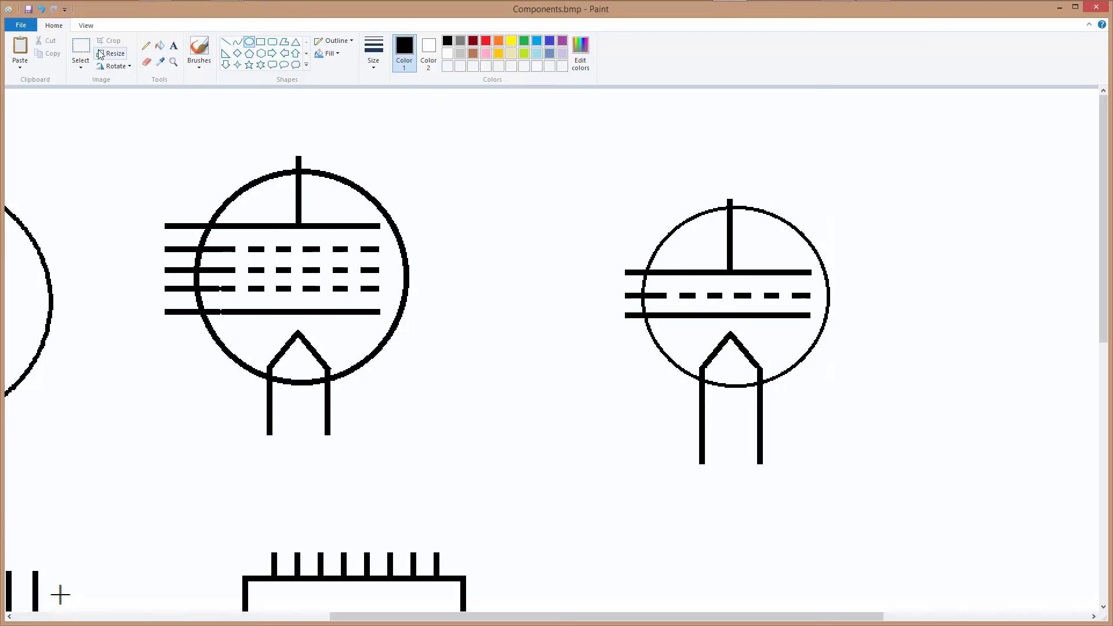
Delete the lower ends of the second tube's filament legs to shorten them.
left_click(81, 51)
left_click_drag(711, 466, 801, 485)
right_click(733, 449)
left_click(781, 462)
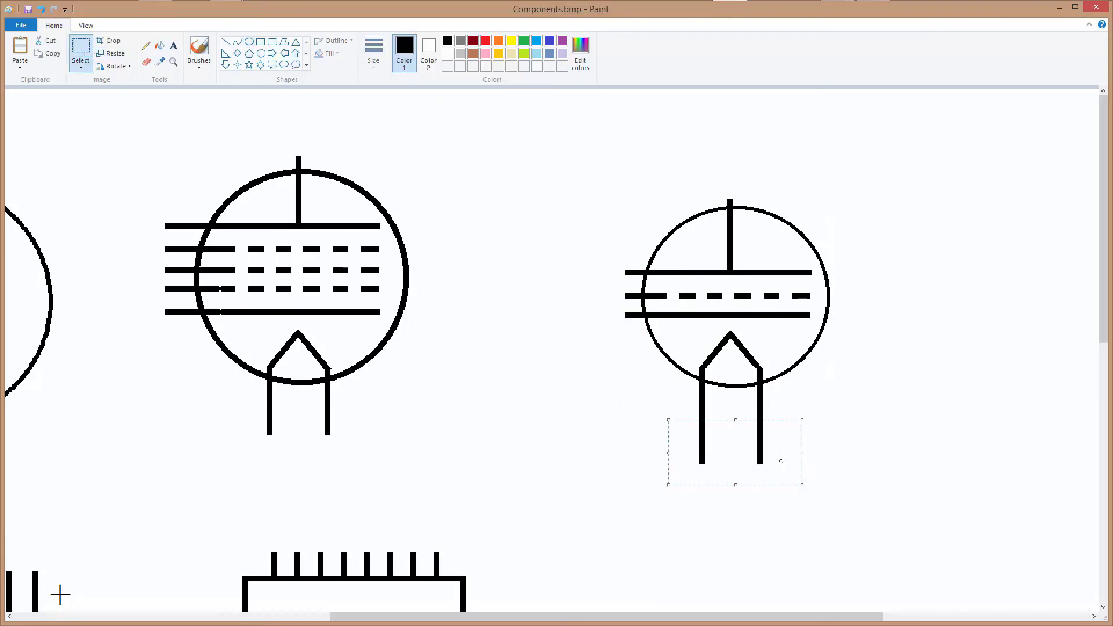
key("Delete")
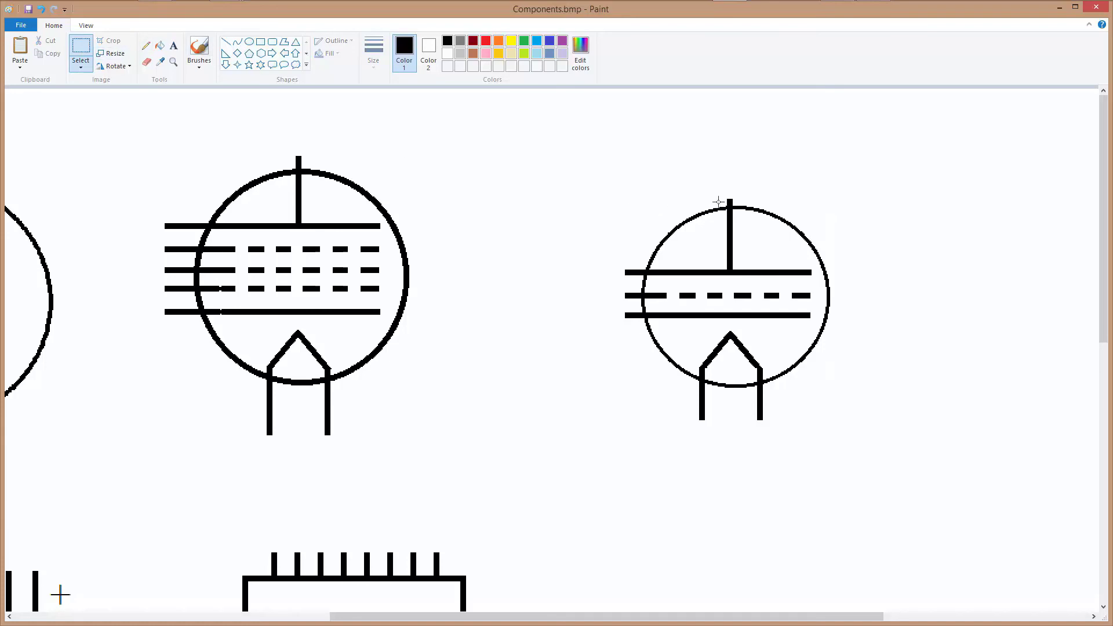
Stretch the second tube's plate lead upward beyond the circle and cut off its excess top end.
left_click_drag(718, 196, 751, 203)
left_click_drag(736, 195, 731, 137)
left_click(851, 207)
left_click(85, 52)
left_click_drag(687, 128, 773, 176)
right_click(738, 150)
Move the whole second tube symbol left and slightly up, next to the first tube.
left_click_drag(573, 313, 850, 444)
left_click_drag(768, 346, 639, 323)
left_click(852, 456)
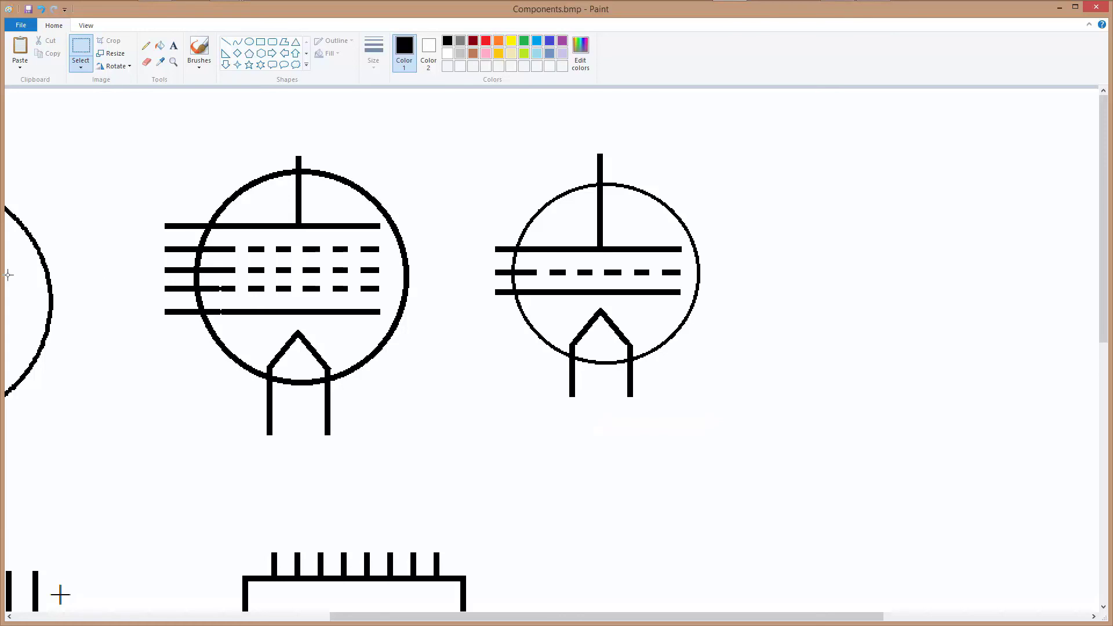
Draw a large triangle in the empty area right of the tubes and give it a thicker outline.
left_click(86, 26)
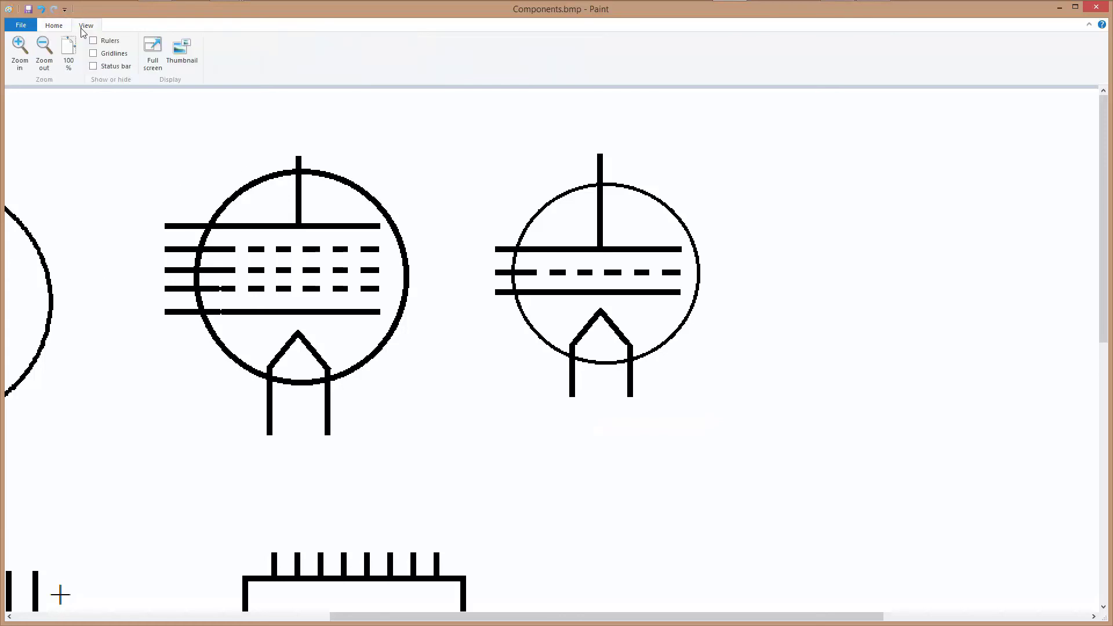
left_click(42, 45)
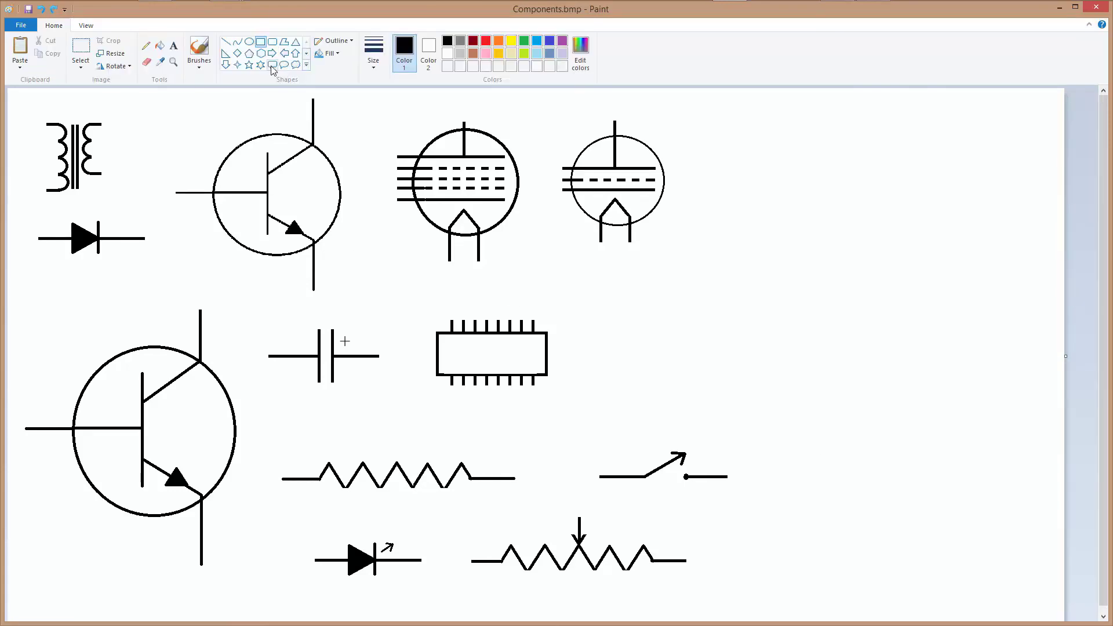
left_click(295, 42)
left_click_drag(743, 221, 912, 345)
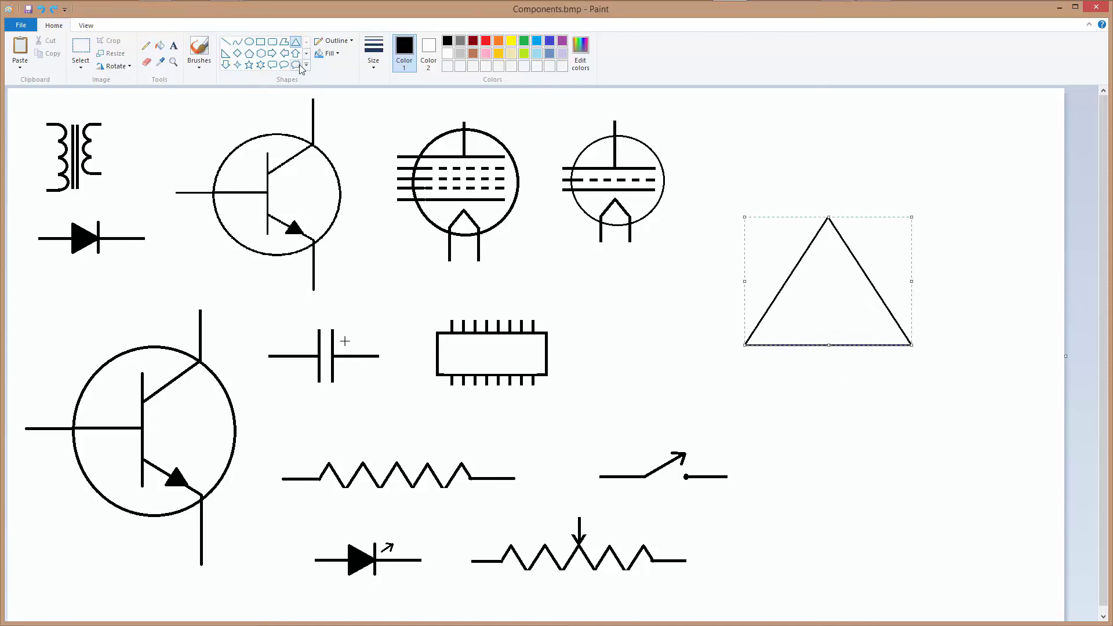
left_click(374, 68)
left_click(400, 118)
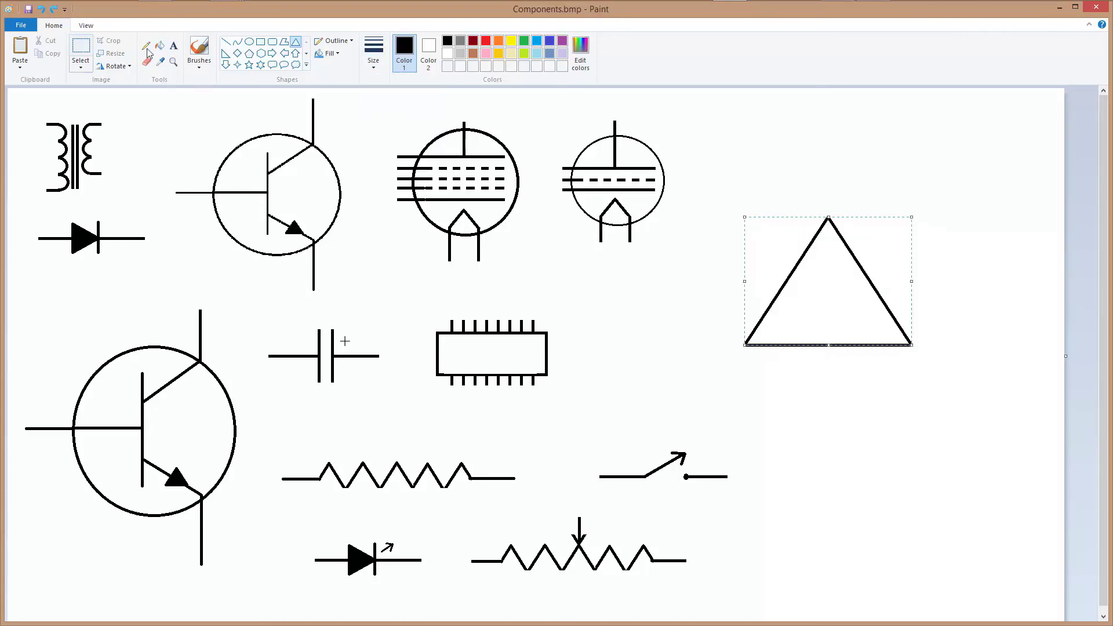
Rotate the triangle 90° left so its tip points left.
right_click(849, 283)
mouse_move(904, 319)
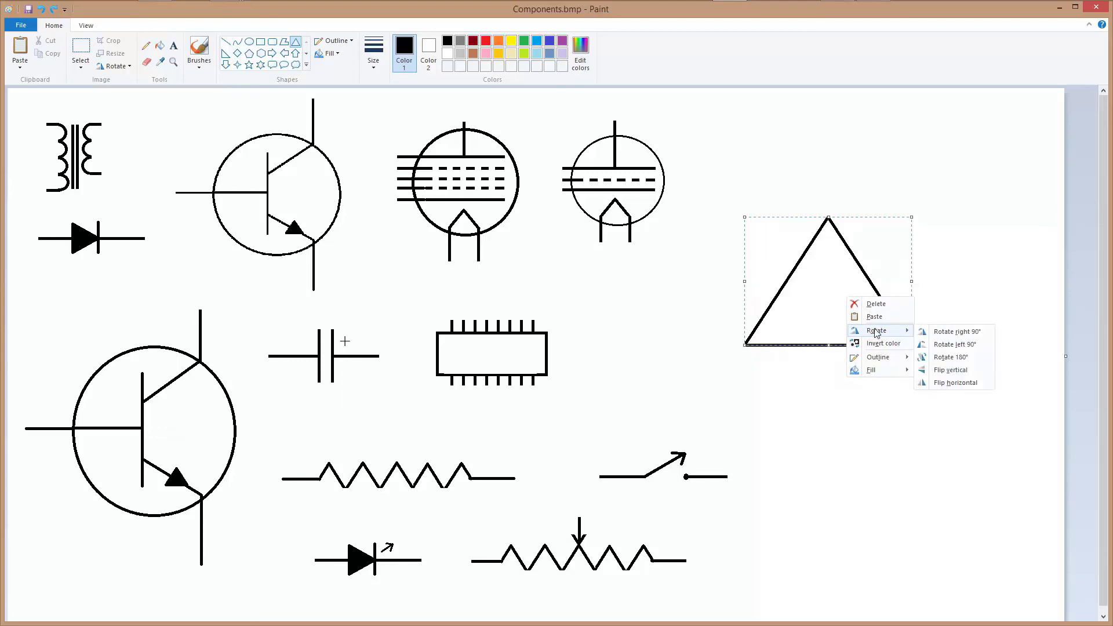
left_click(957, 331)
left_click(962, 400)
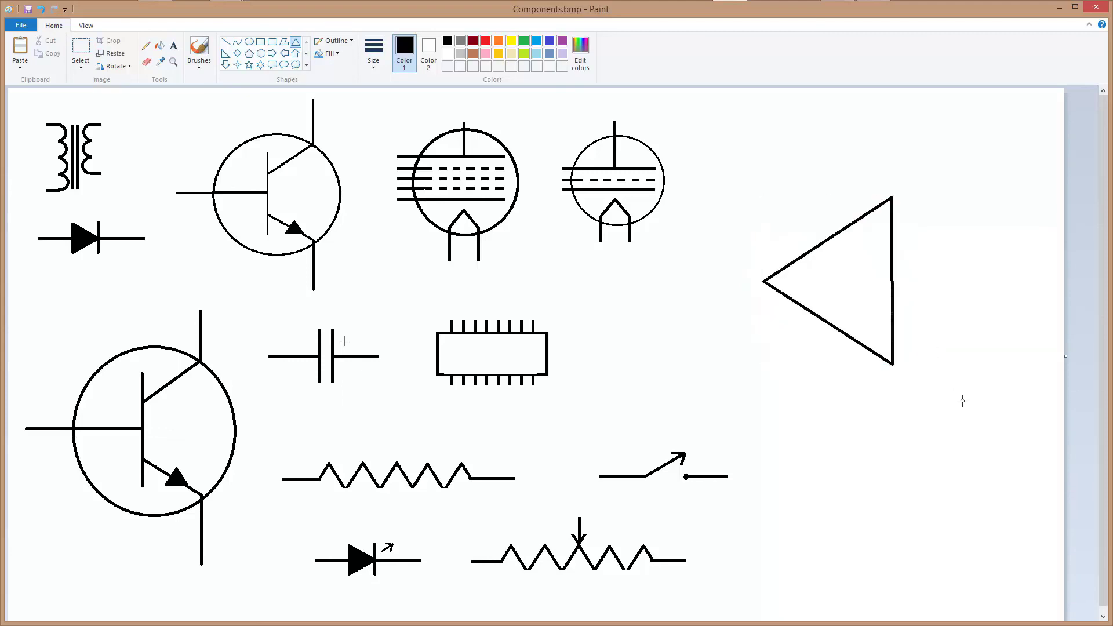
Cut off the triangle's left tip, leaving an open speaker cone.
left_click(81, 51)
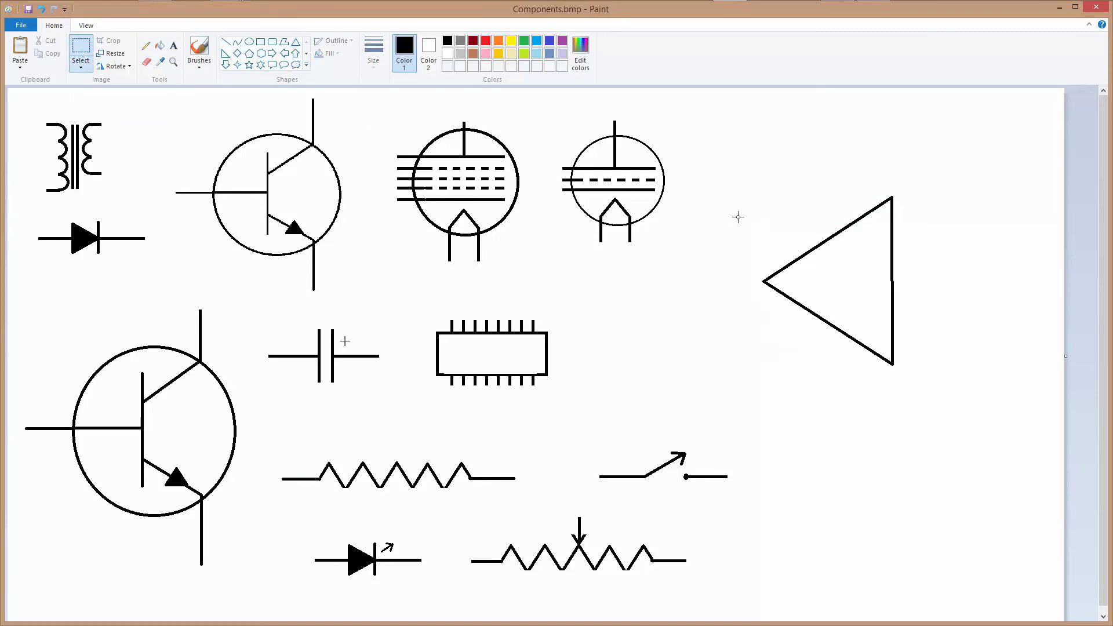
left_click_drag(753, 206, 769, 288)
mouse_move(837, 346)
left_mouse_down()
mouse_move(835, 366)
mouse_move(820, 358)
left_mouse_up()
right_click(775, 288)
left_click(799, 301)
Draw a tall, narrow rectangle against the open left end of the speaker cone.
left_click(260, 43)
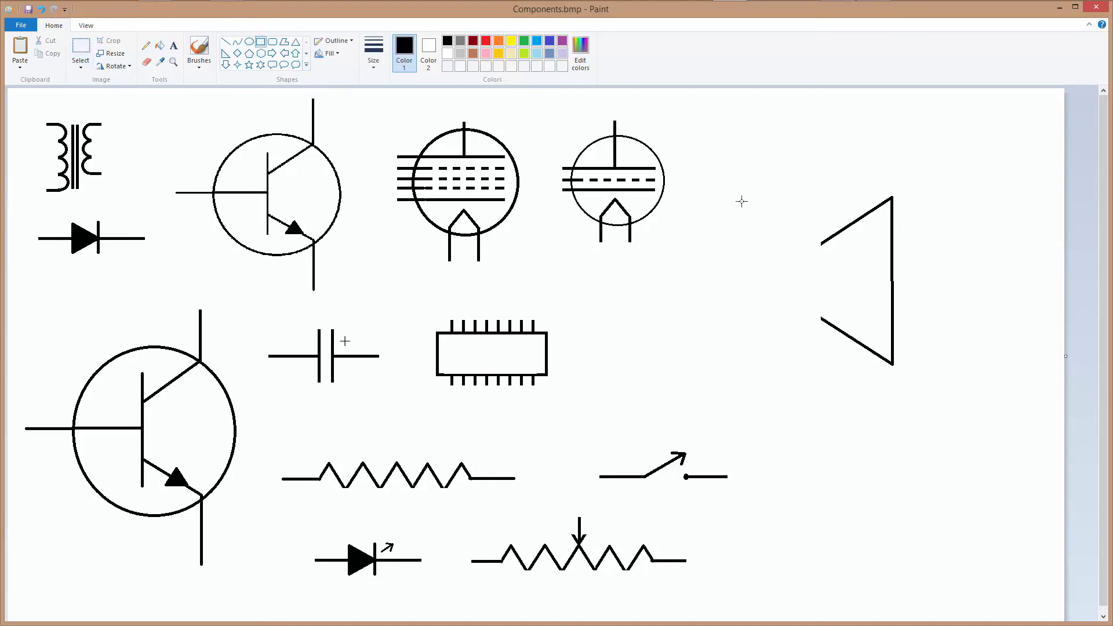
left_click_drag(780, 219, 820, 343)
left_click(862, 398)
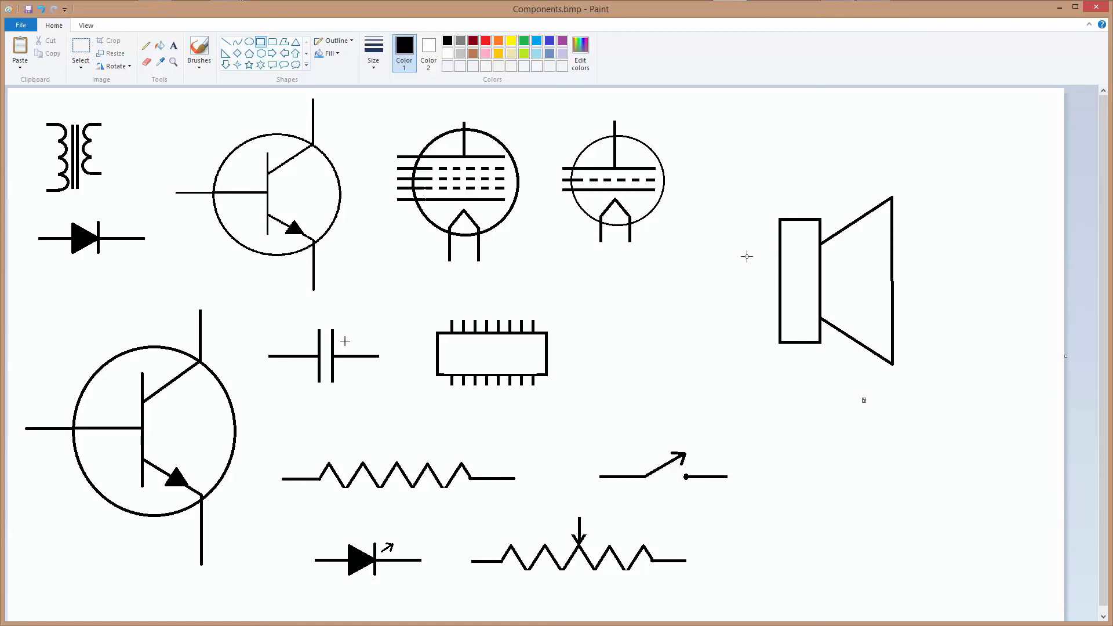
Draw a small rectangle on the speaker body's left side and cut away its outer end, leaving two terminal leads.
mouse_move(729, 256)
left_mouse_down()
mouse_move(775, 256)
mouse_move(780, 302)
left_mouse_up()
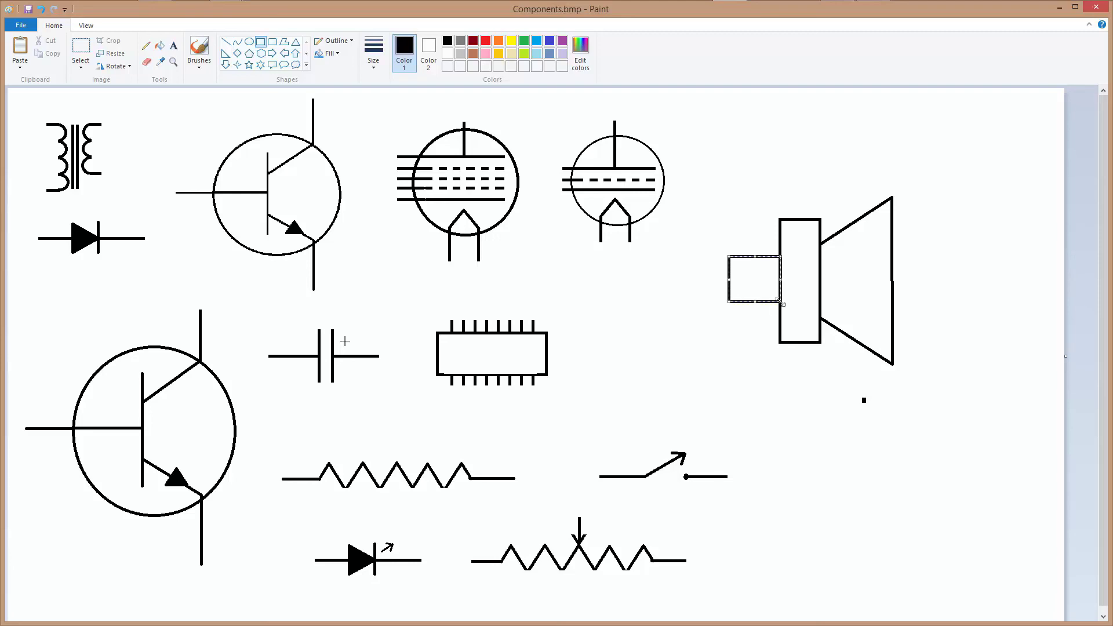
left_click(829, 376)
left_click(81, 51)
left_click_drag(714, 264, 747, 326)
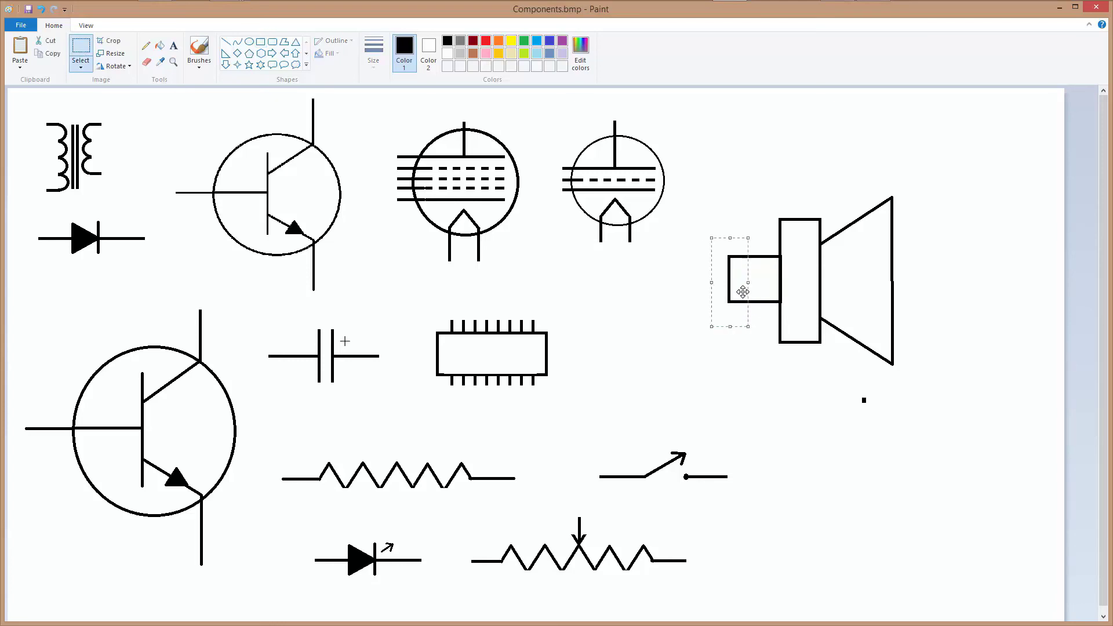
right_click(743, 291)
left_click(769, 299)
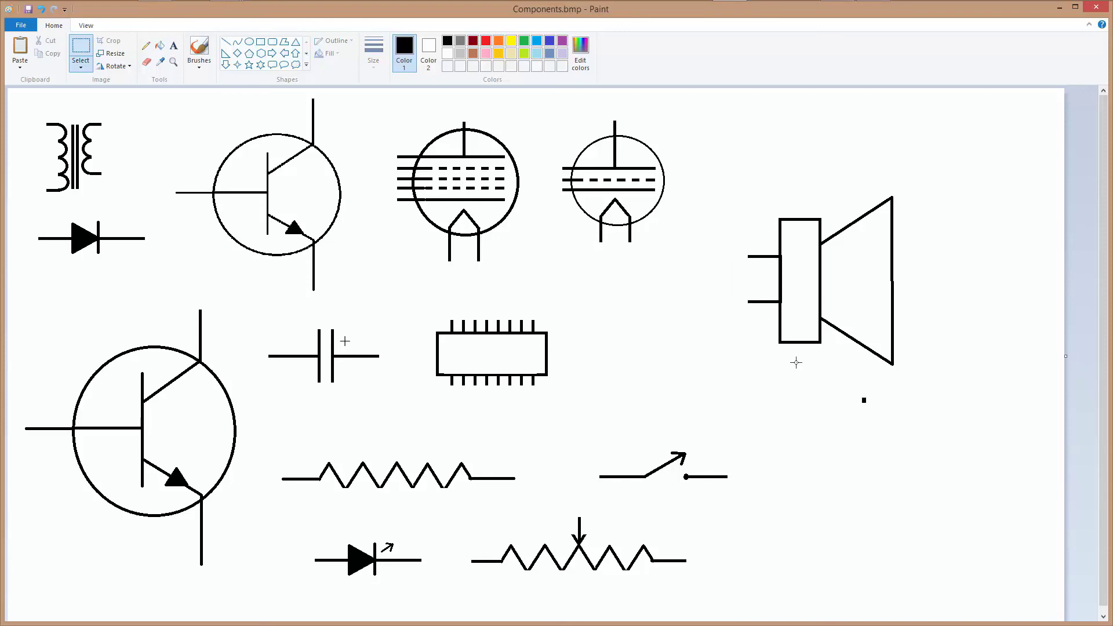
Cut the stray dot below the speaker symbol.
left_click_drag(837, 384, 876, 413)
right_click(868, 401)
left_click(894, 411)
Move the whole speaker symbol down and left, to the right of the chip and above the switch.
left_click(90, 49)
left_click_drag(910, 368, 934, 375)
left_click_drag(839, 295, 740, 364)
left_click(534, 404)
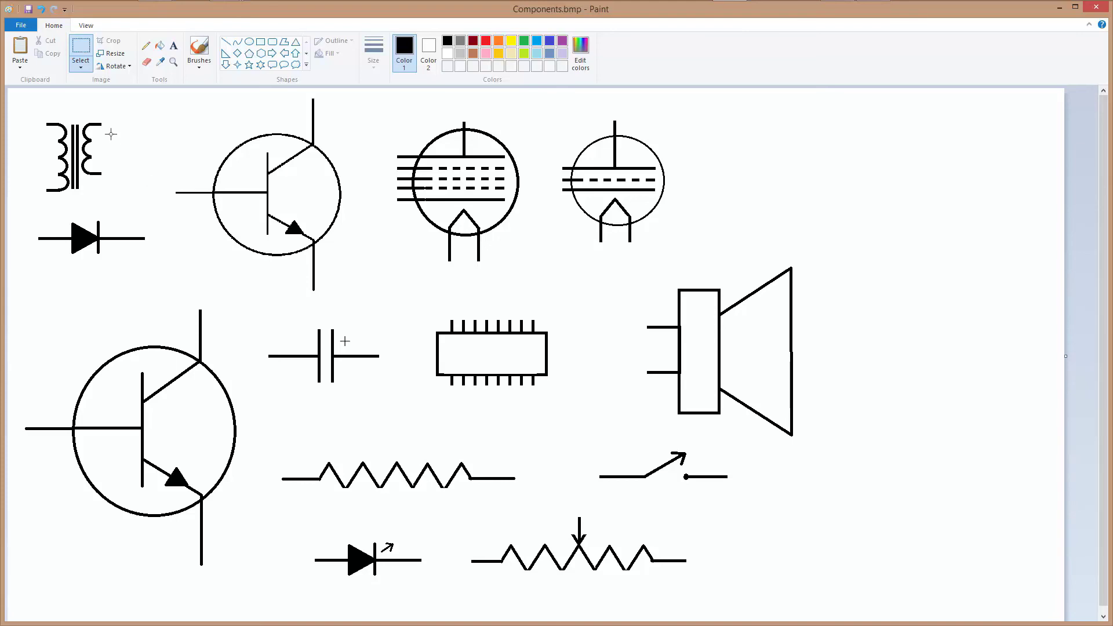
Create a wide text box in the empty area right of the second tube and set its font size to 20.
left_click(172, 48)
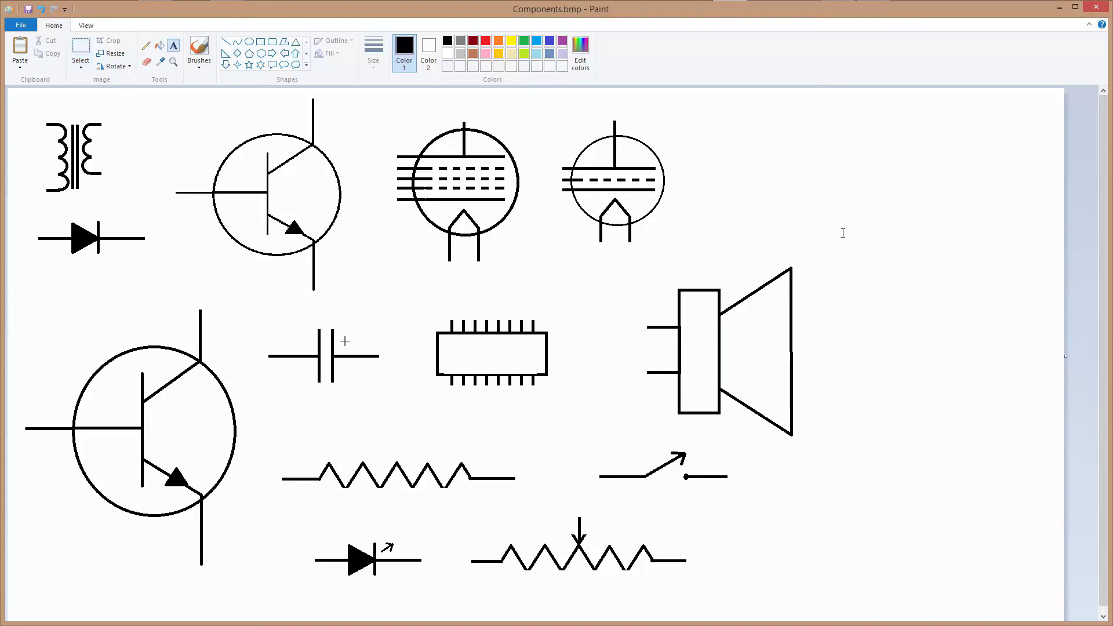
left_click_drag(959, 177, 963, 178)
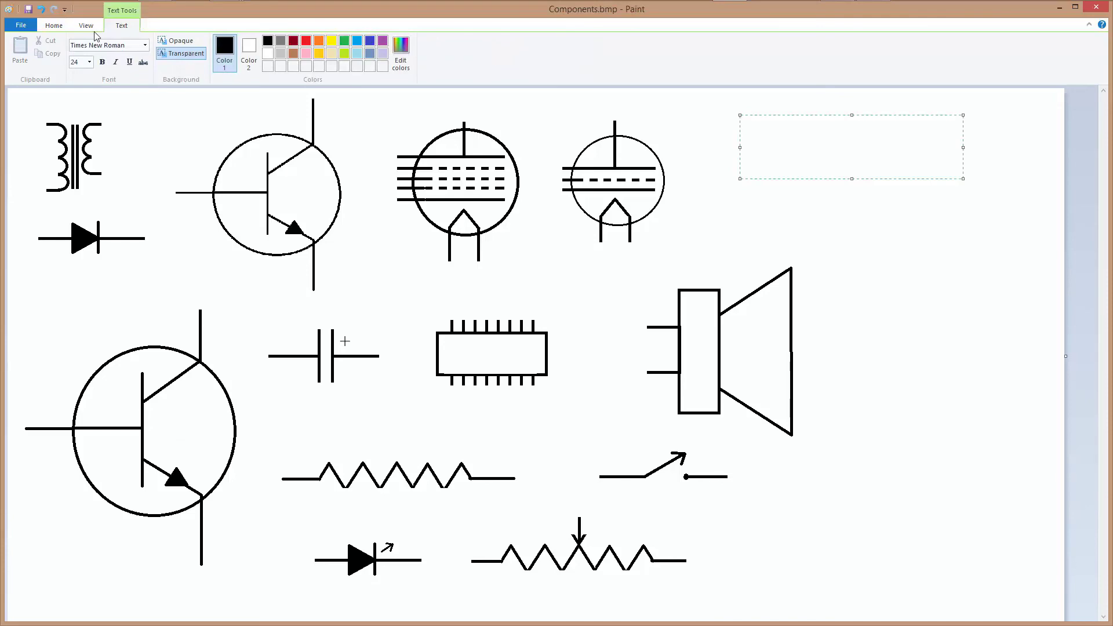
left_click(89, 62)
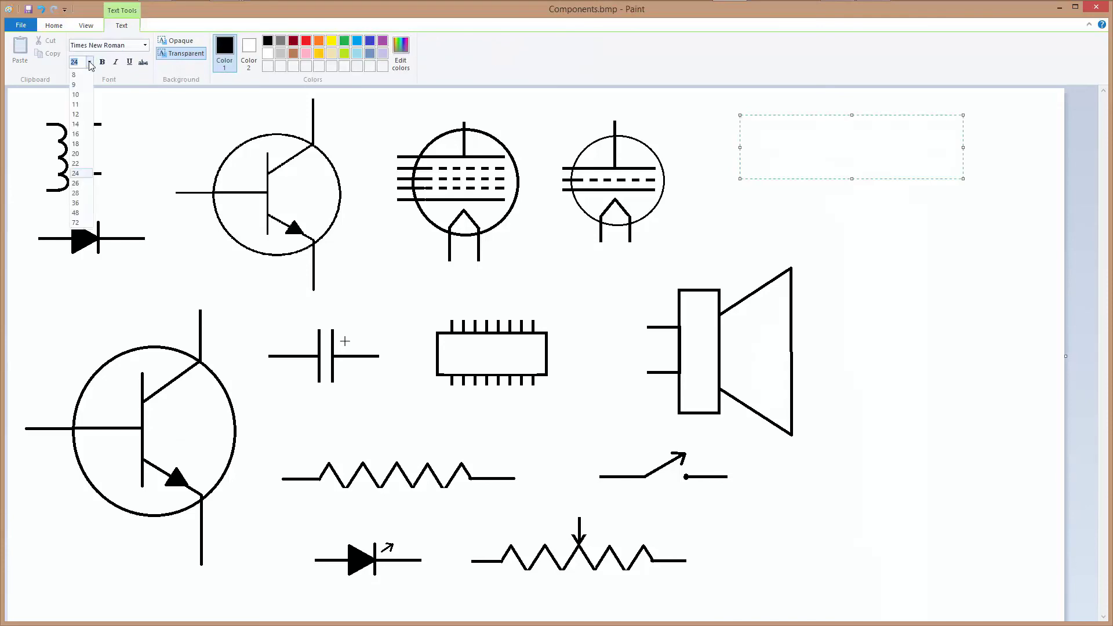
left_click(79, 153)
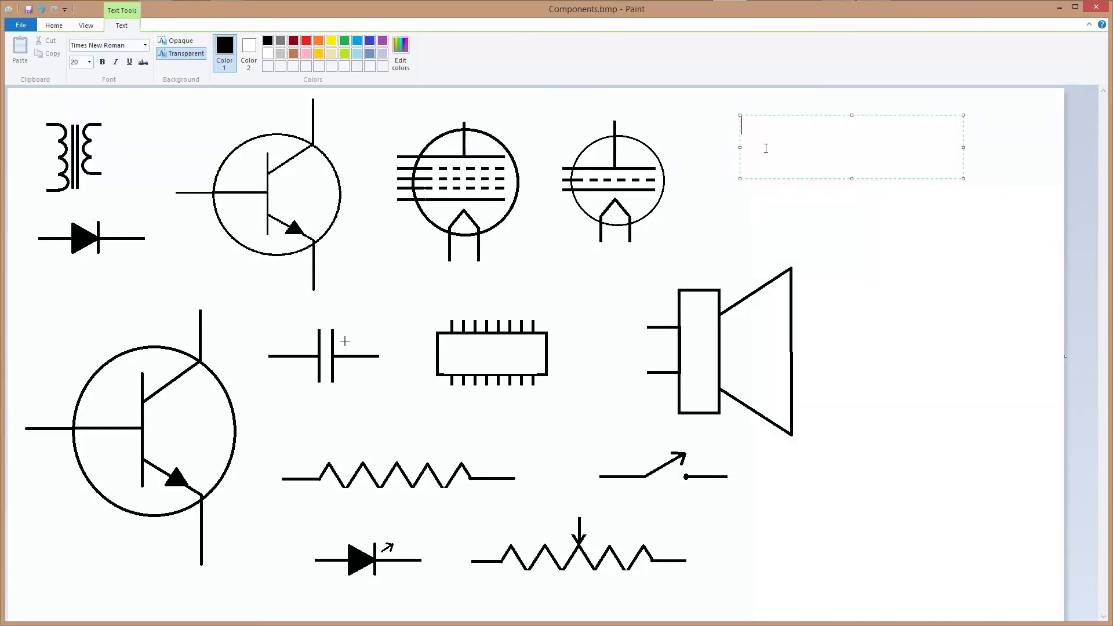